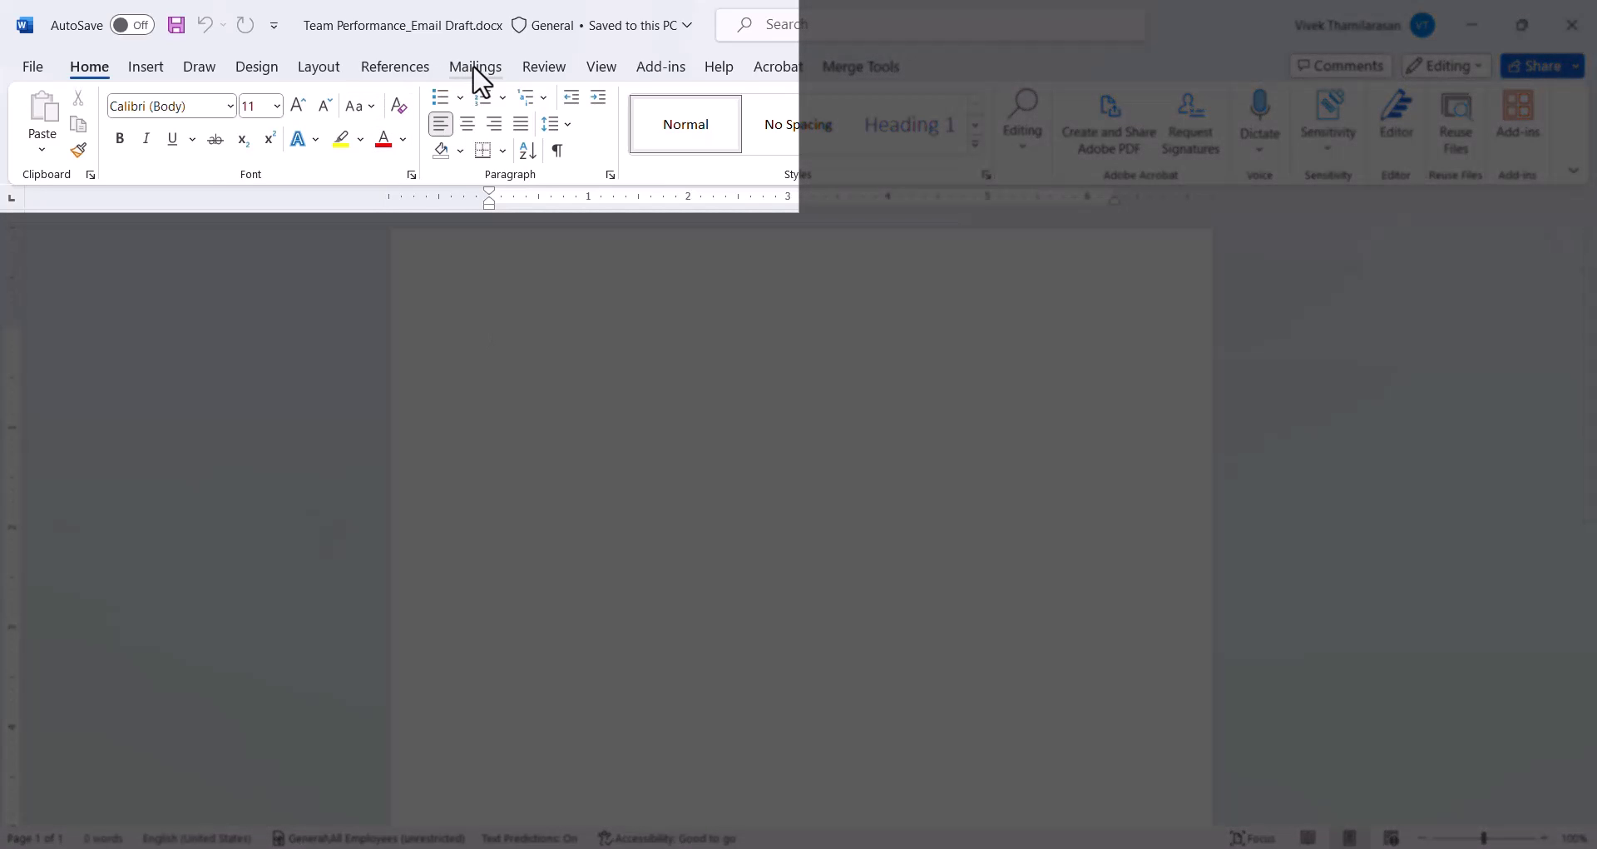
- Start a mail merge of the Letters type in the blank document
click(475, 67)
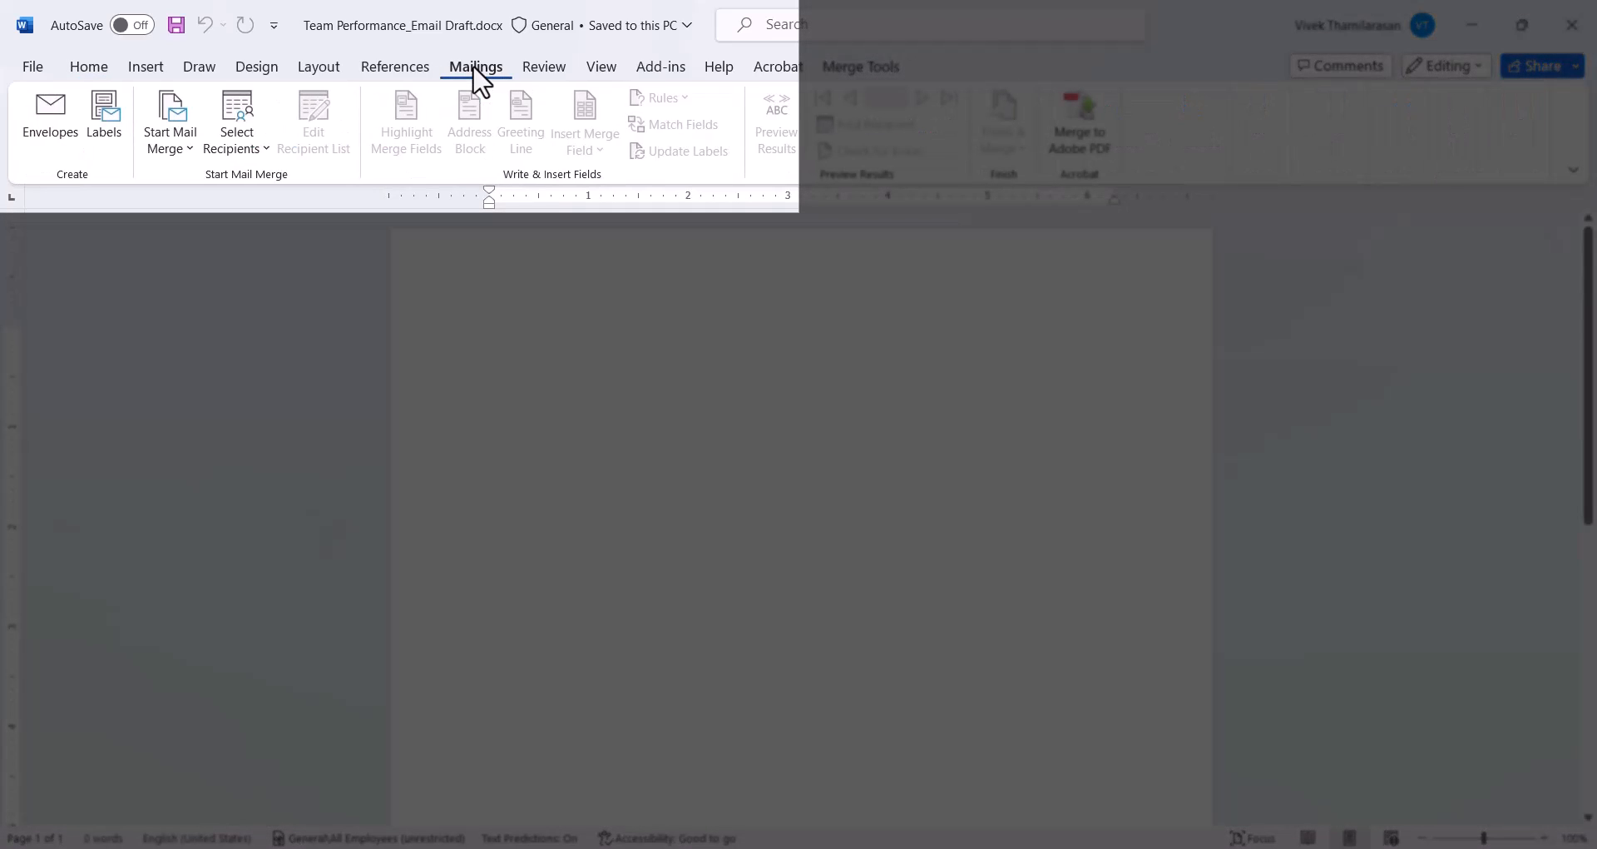
click(178, 154)
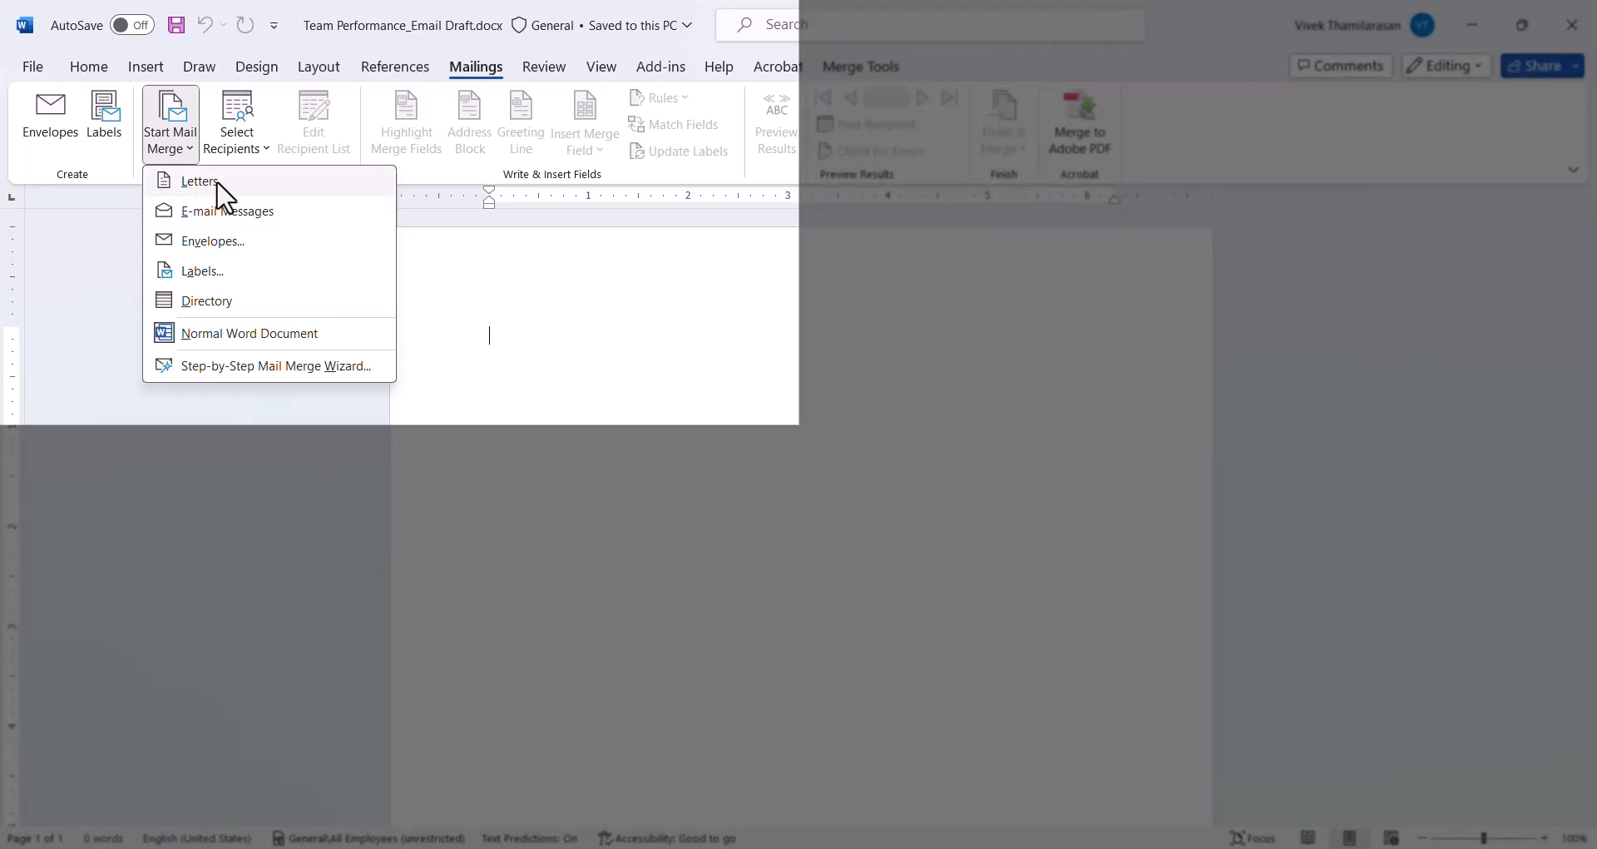
click(214, 184)
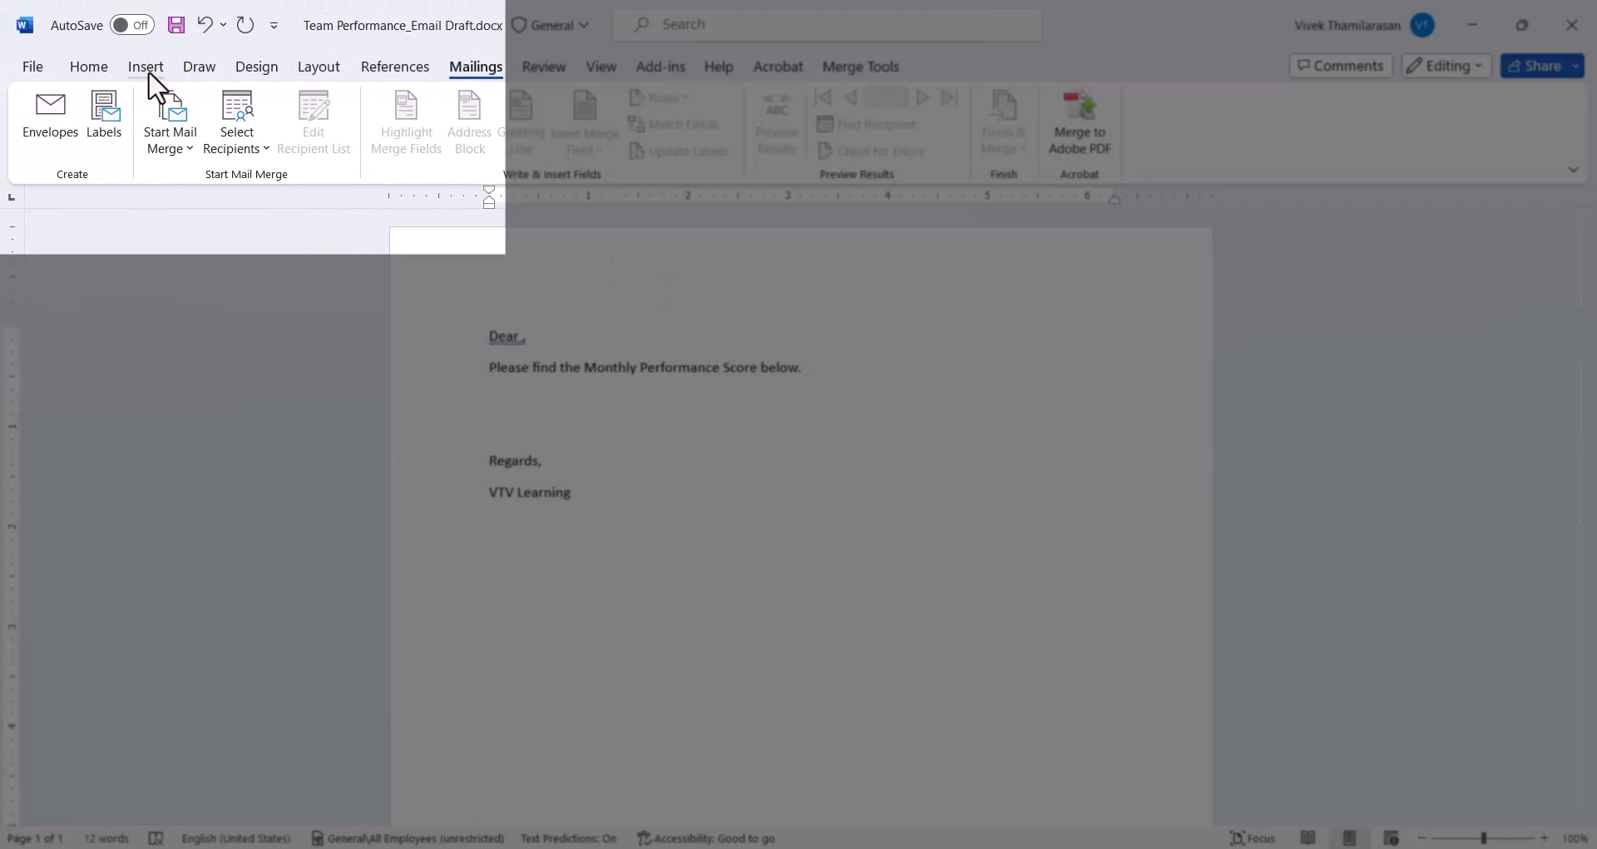
- Insert a table with 10 columns and 2 rows below the Monthly Performance Score sentence
click(147, 68)
click(192, 121)
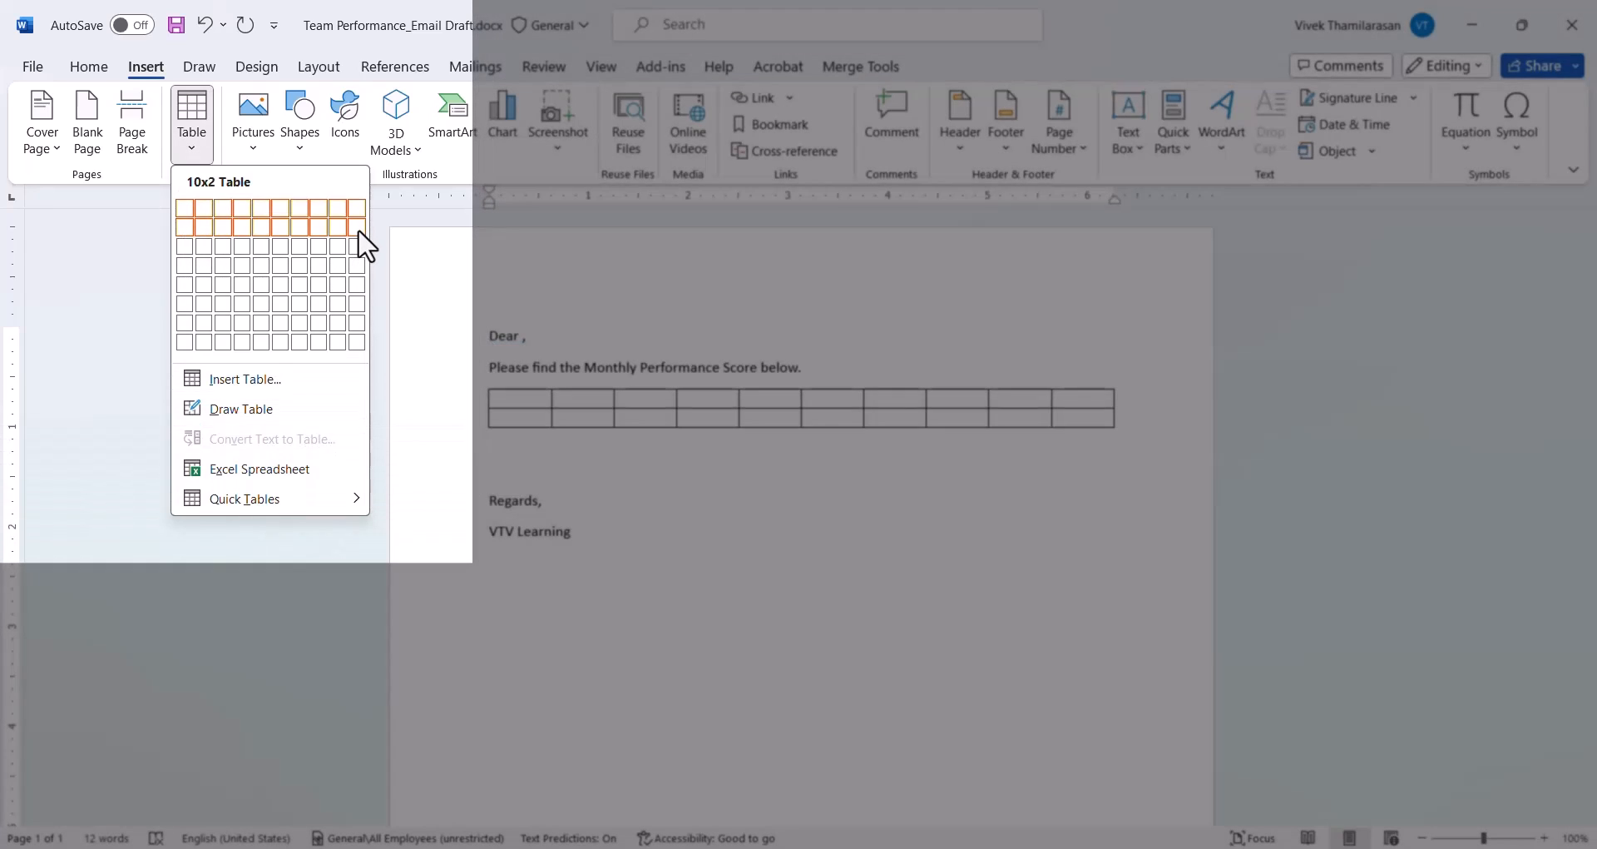
click(358, 232)
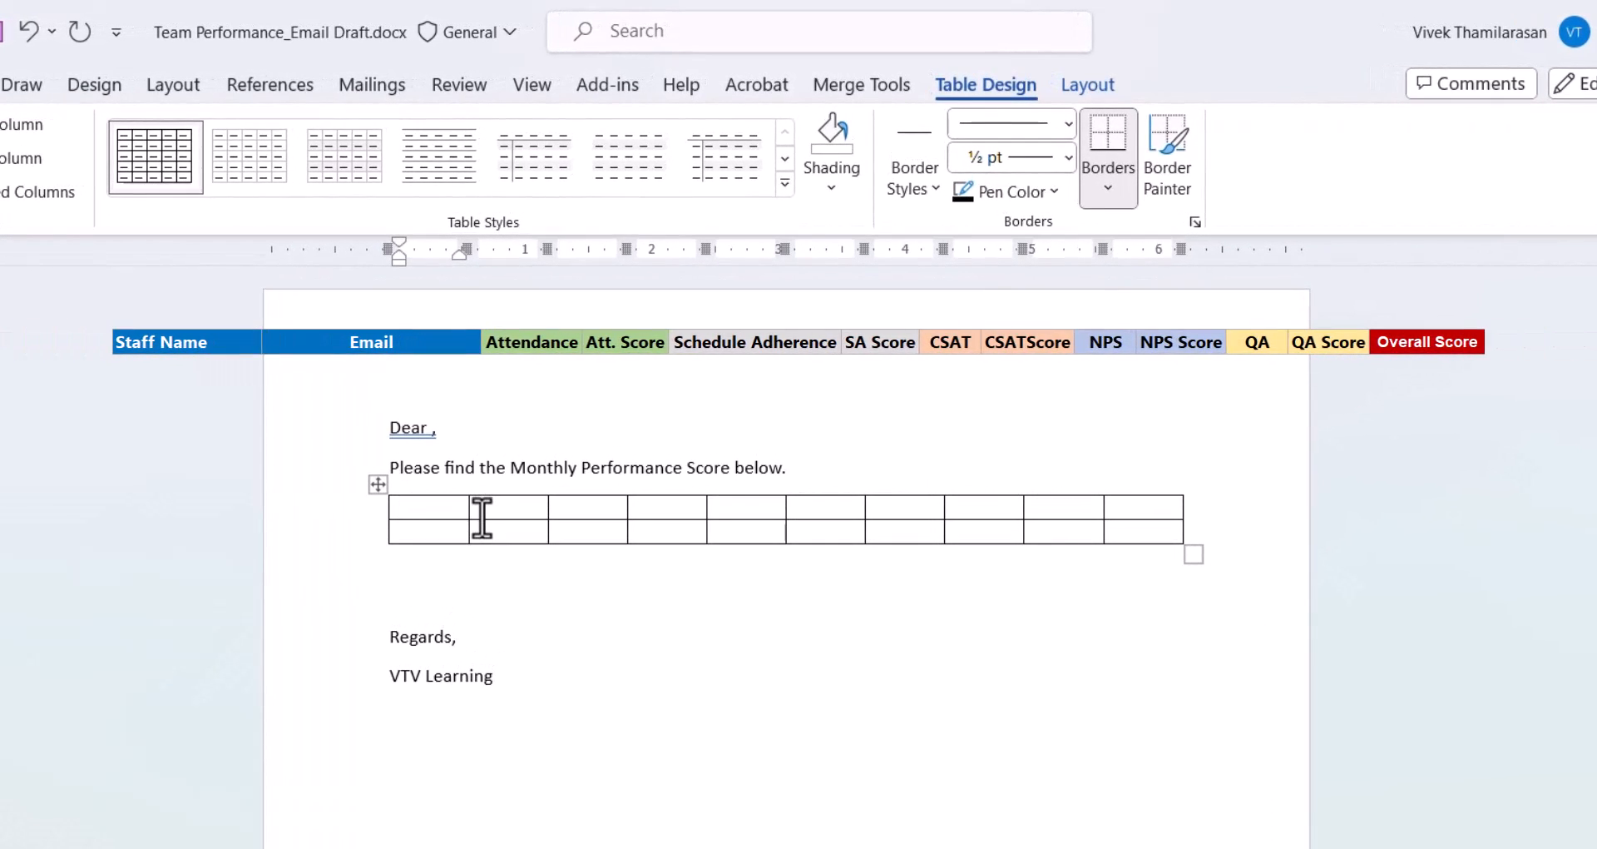
- Fill the first four header cells with Name, Attendance, Att. Score and Schedule Adherence
text(Name)
key(Tab)
text(Attendance)
key(Tab)
text(Att. Score)
key(Tab)
text(Schedule Adherence)
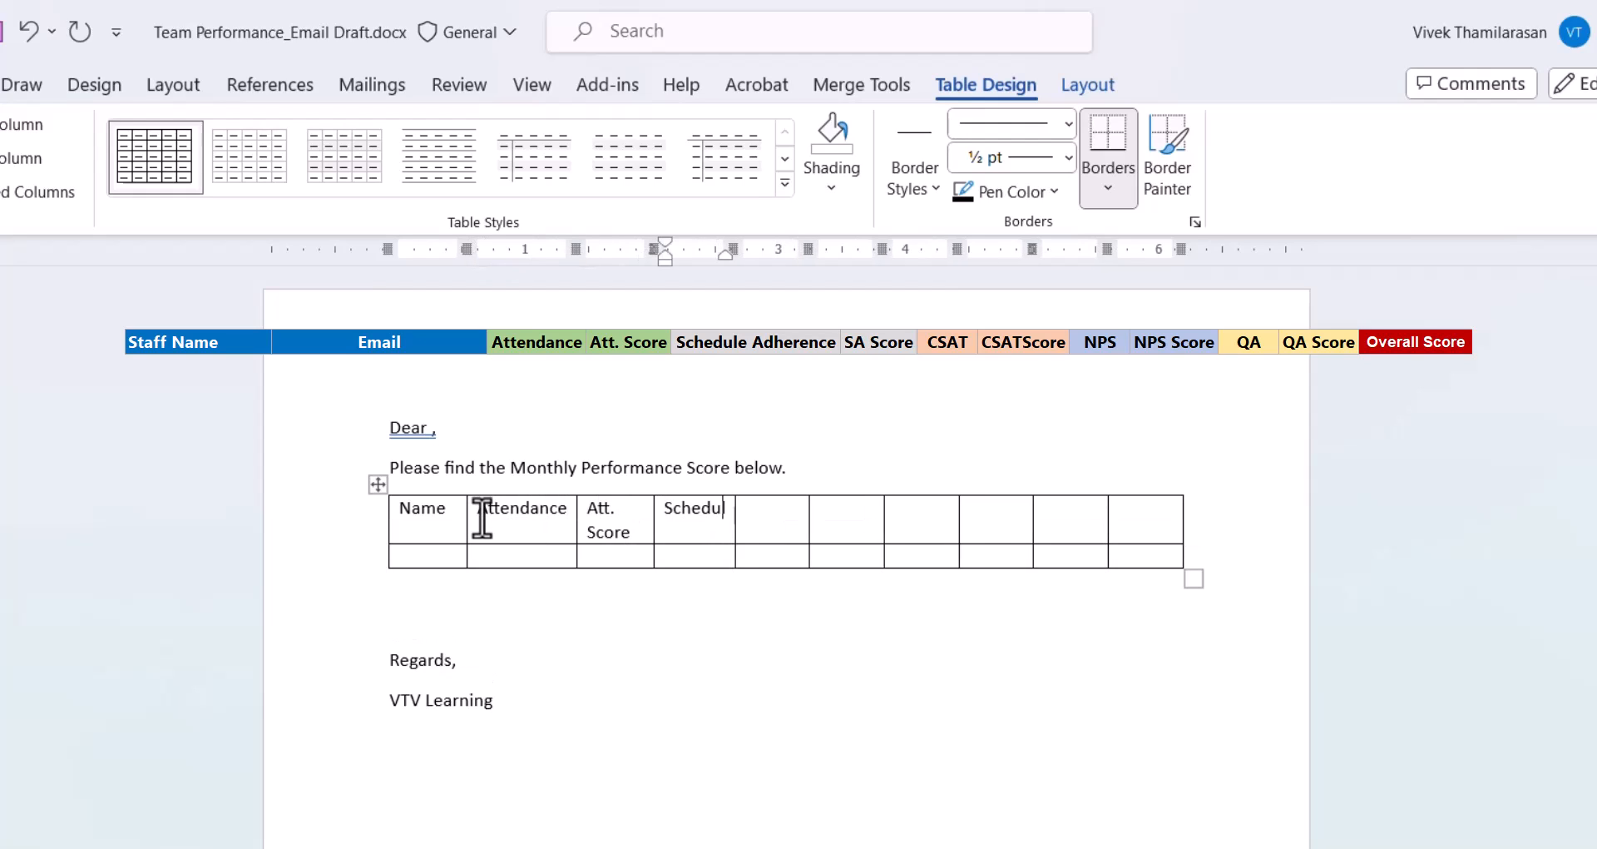
- Fill the remaining header cells with SA Score, CSAT, CSAT Score, NPS, NPS Score and QA
key(Tab)
text(SA Score	CSAT)
key(Tab)
text(CSAT Score)
key(Tab)
text(QA)
key(Tab)
text(QA Score)
key(Tab)
text(Overall Score)
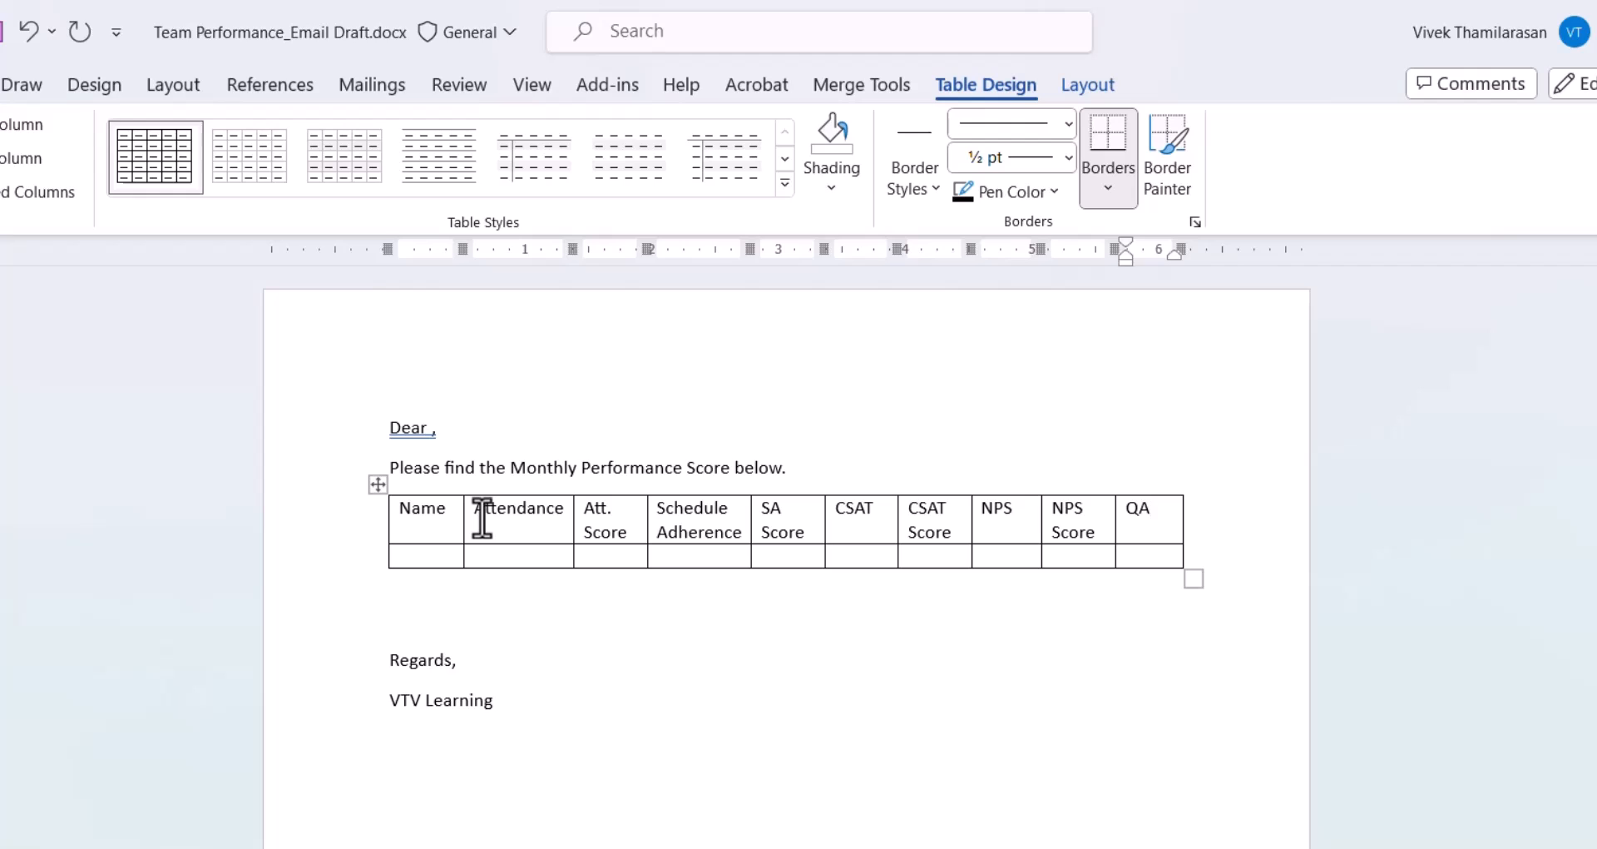
- Add two columns to the right of the QA column, headed QA Score and Overall Score
click(1139, 497)
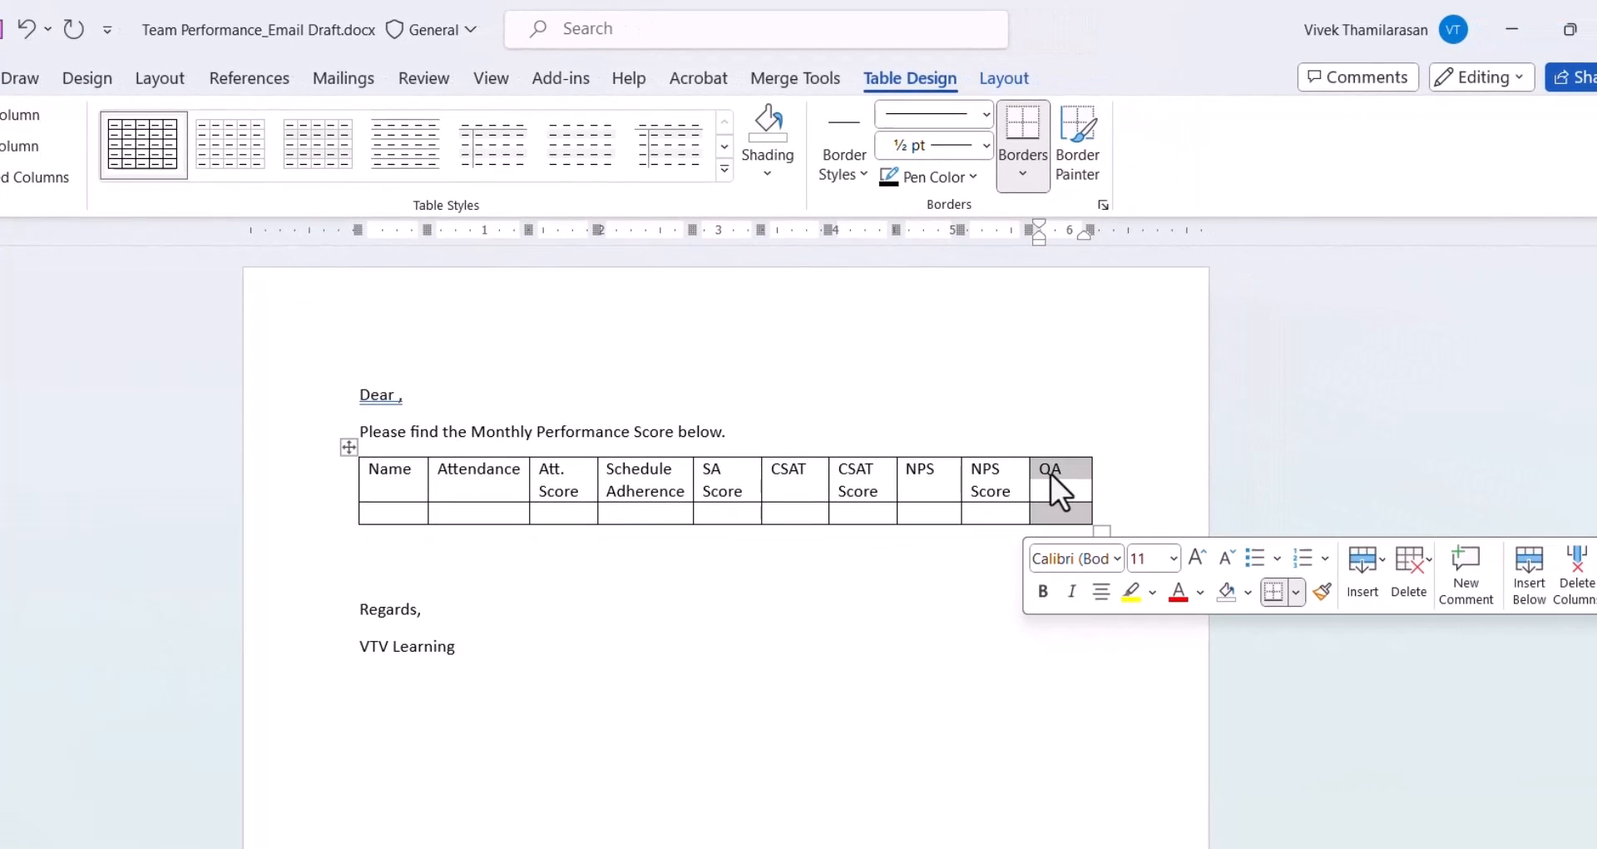
right_click(1051, 472)
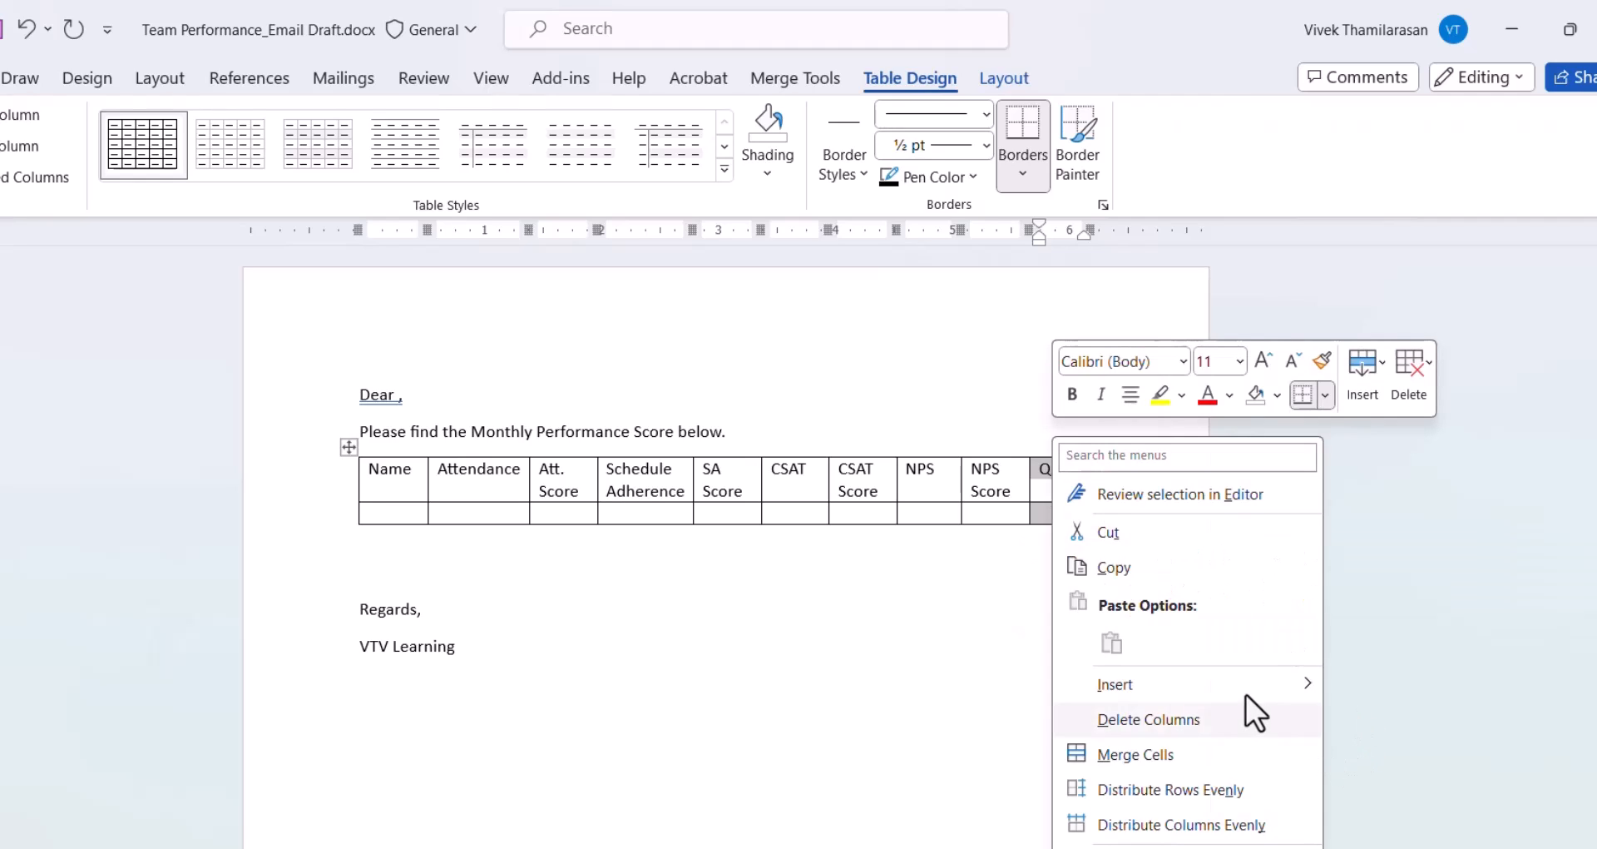
mouse_move(1240, 690)
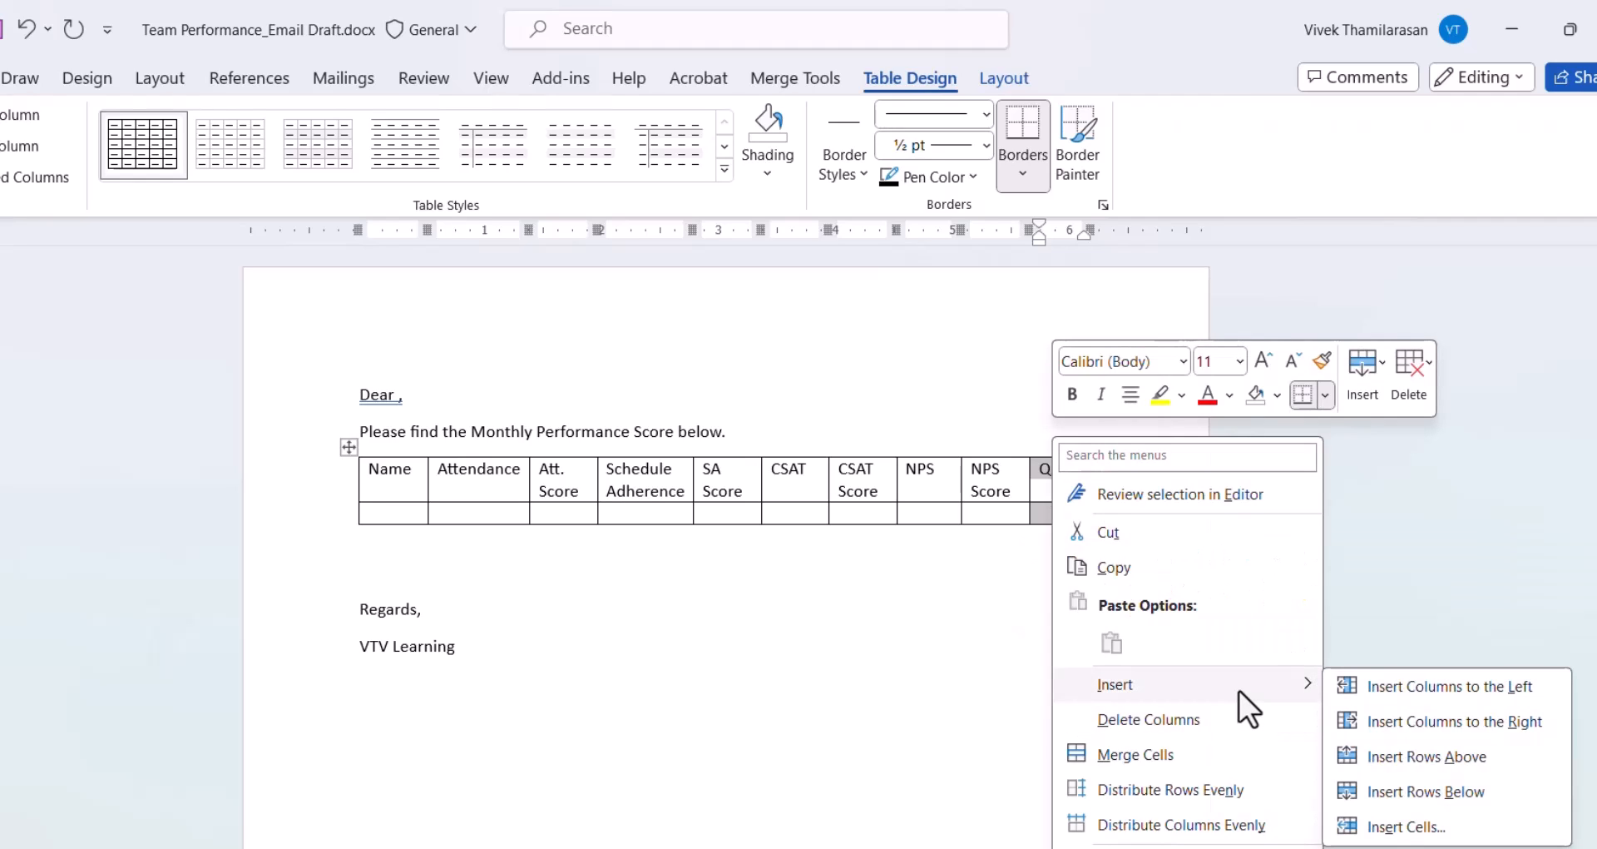
click(1455, 721)
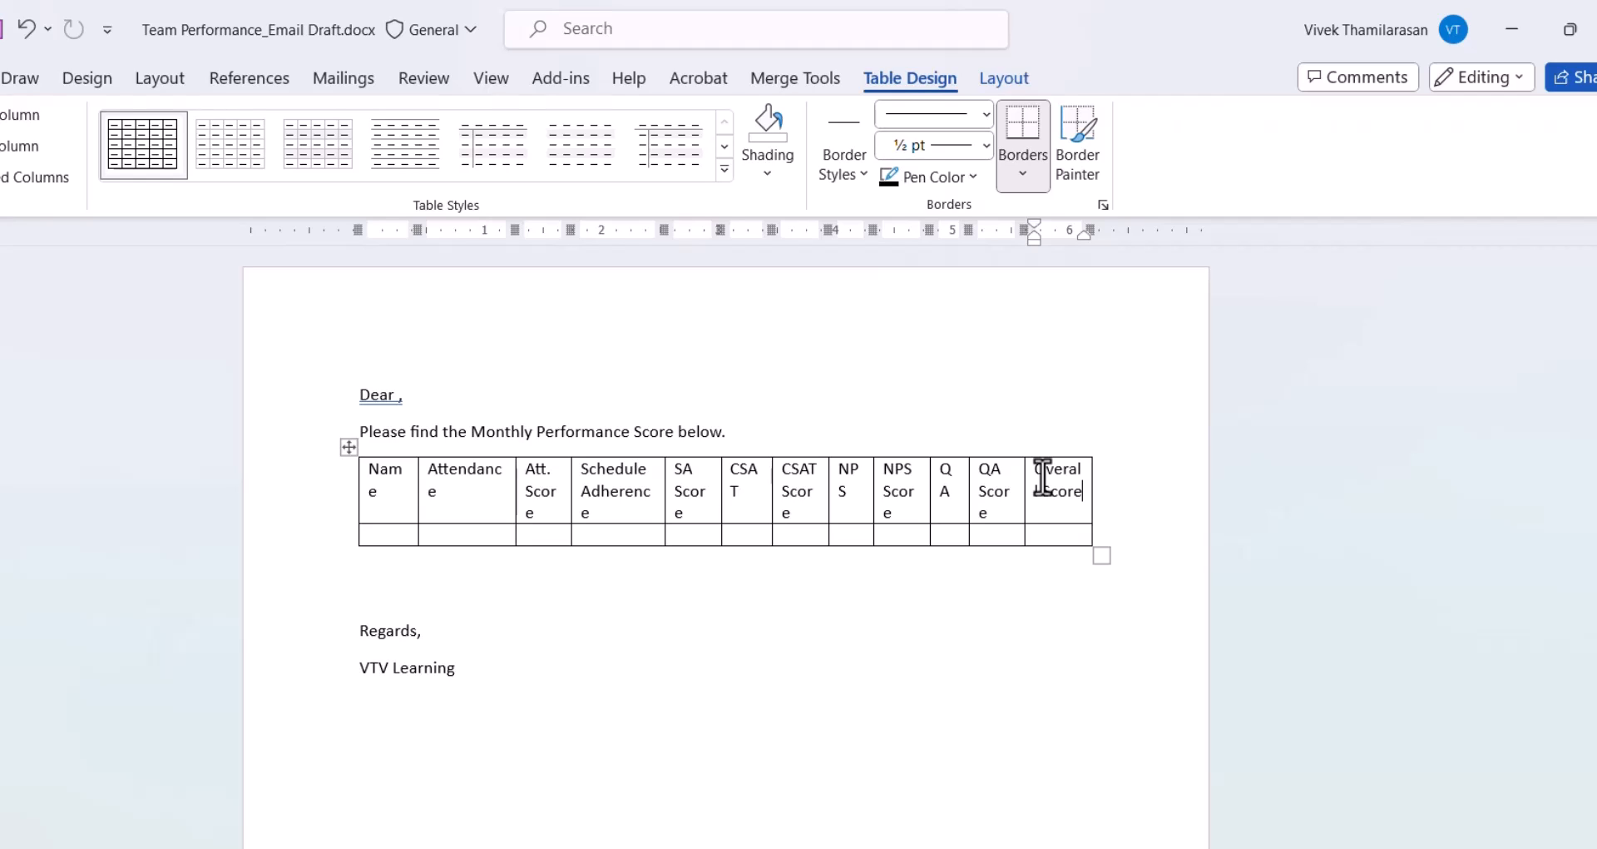
- Set the font of the whole document to Segoe UI, size 12
key(ctrl+a)
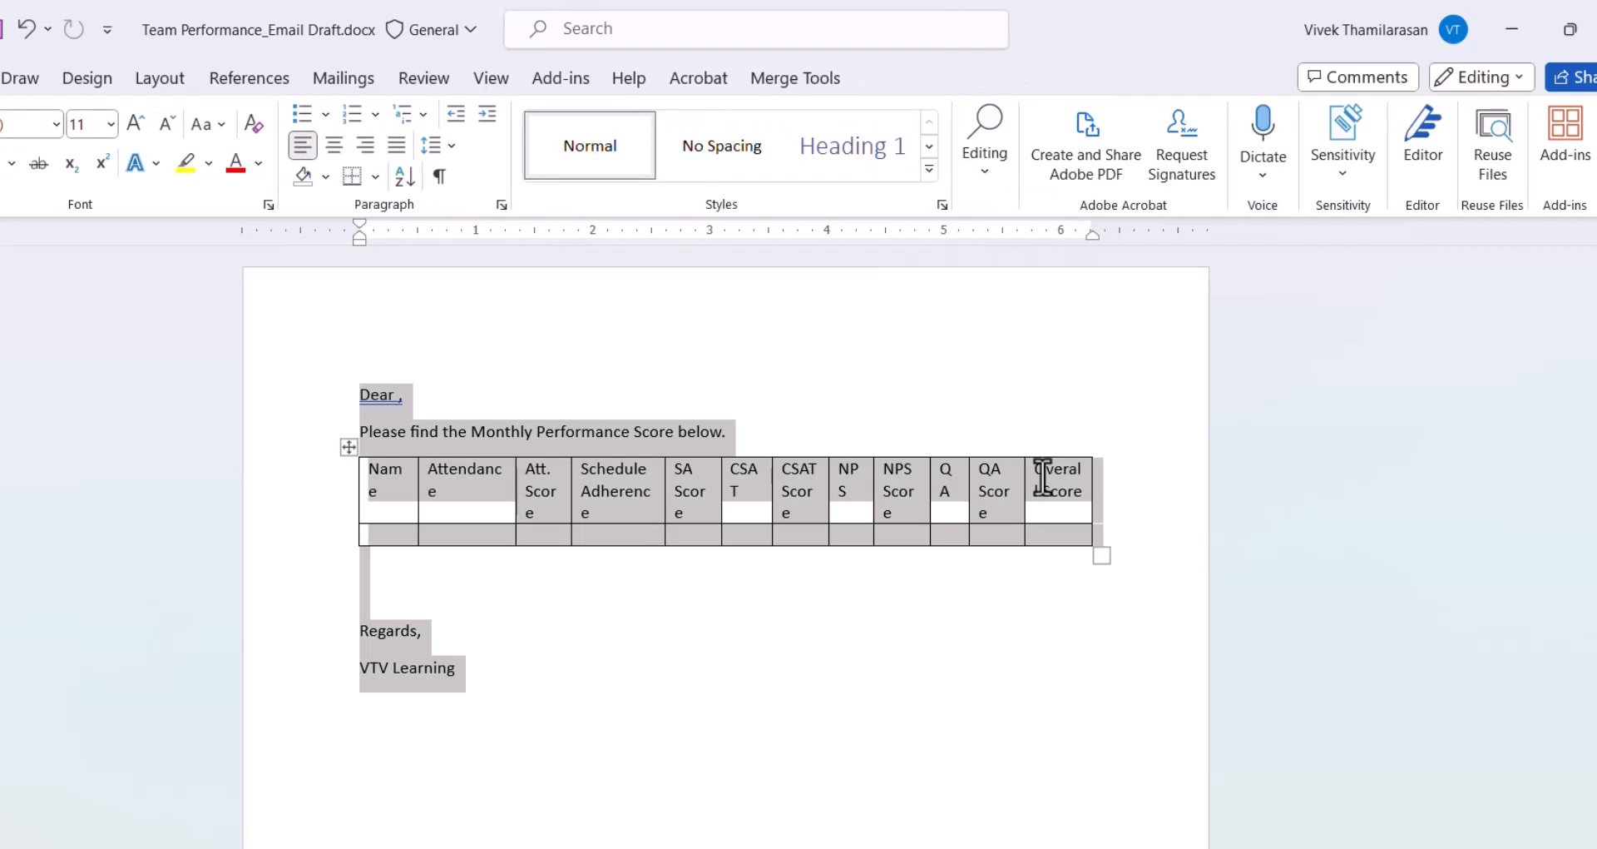
key(alt+h)
key(f)
key(f)
text(Segoe UI)
key(Tab)
text(12)
key(Return)
click(616, 531)
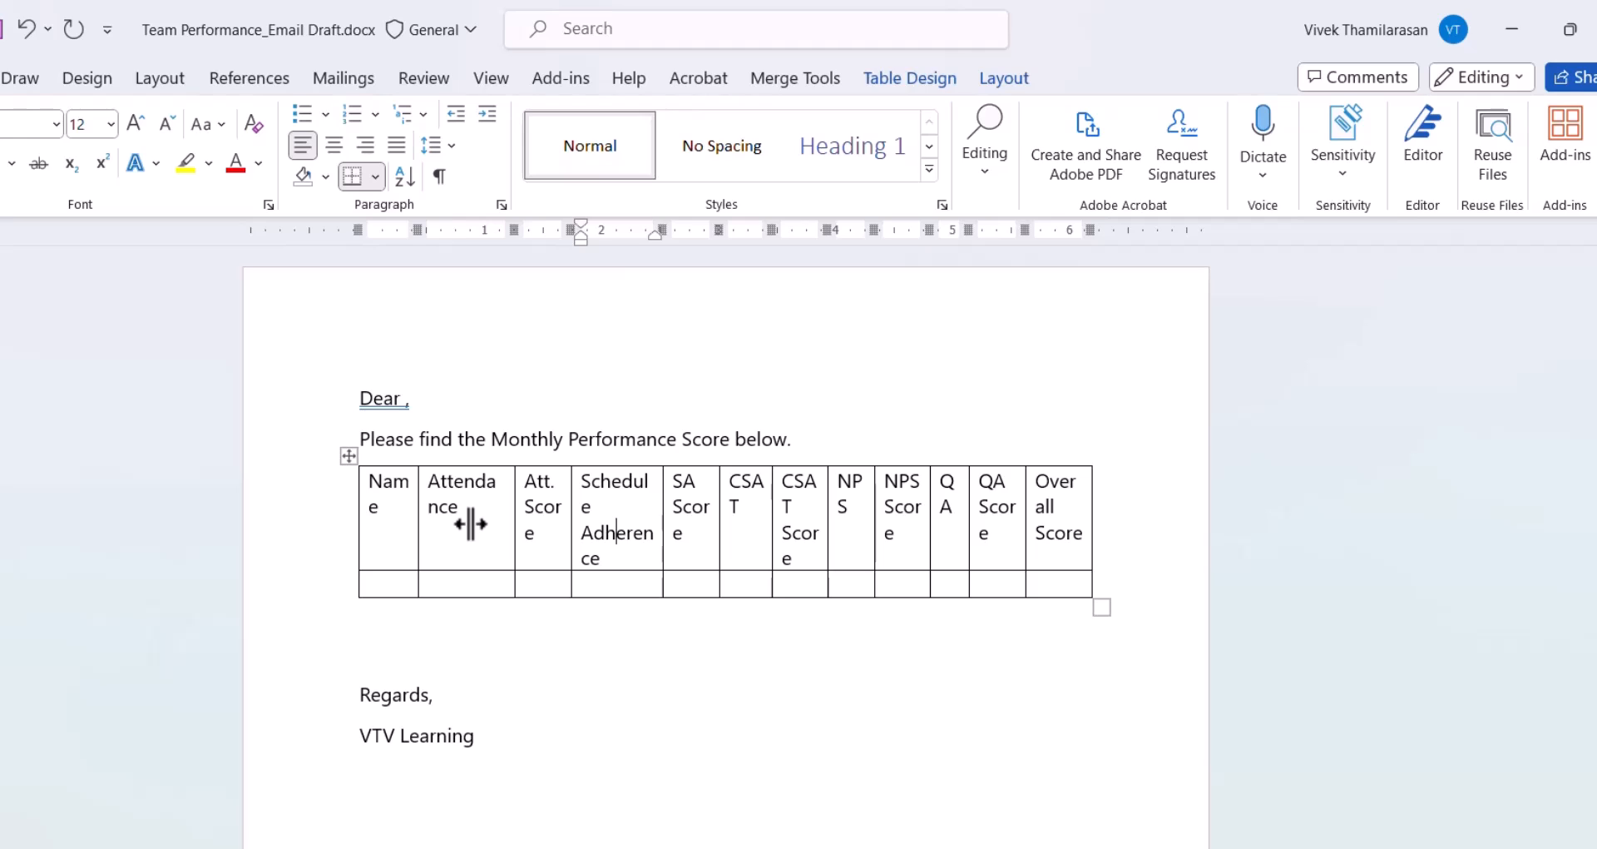
- Shade the Name header cell blue and the Attendance and Att. Score header cells light green
double_click(393, 520)
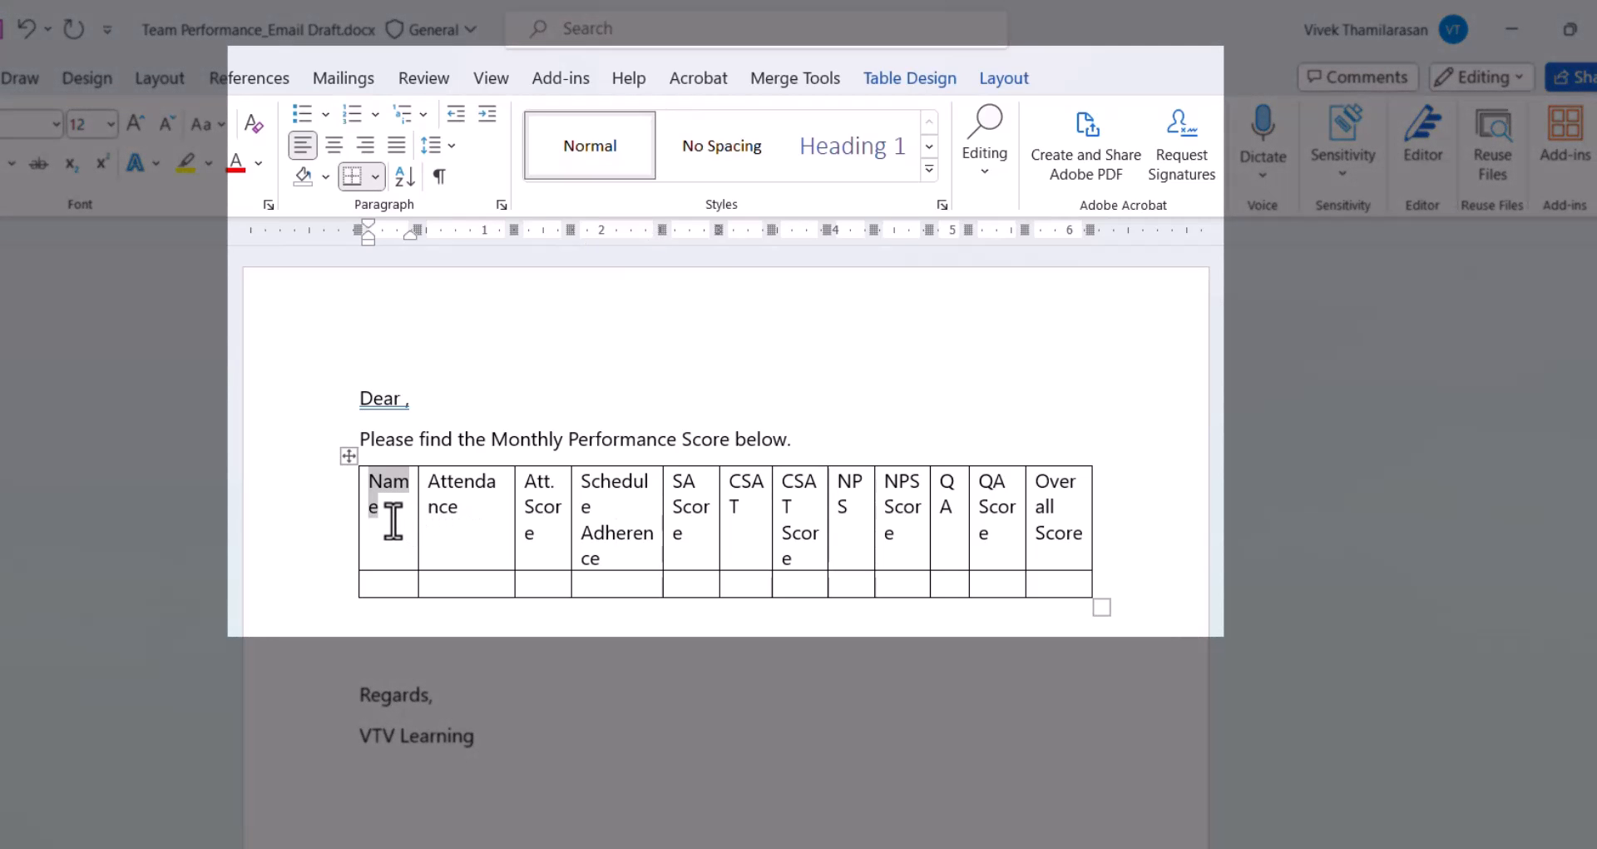
click(911, 78)
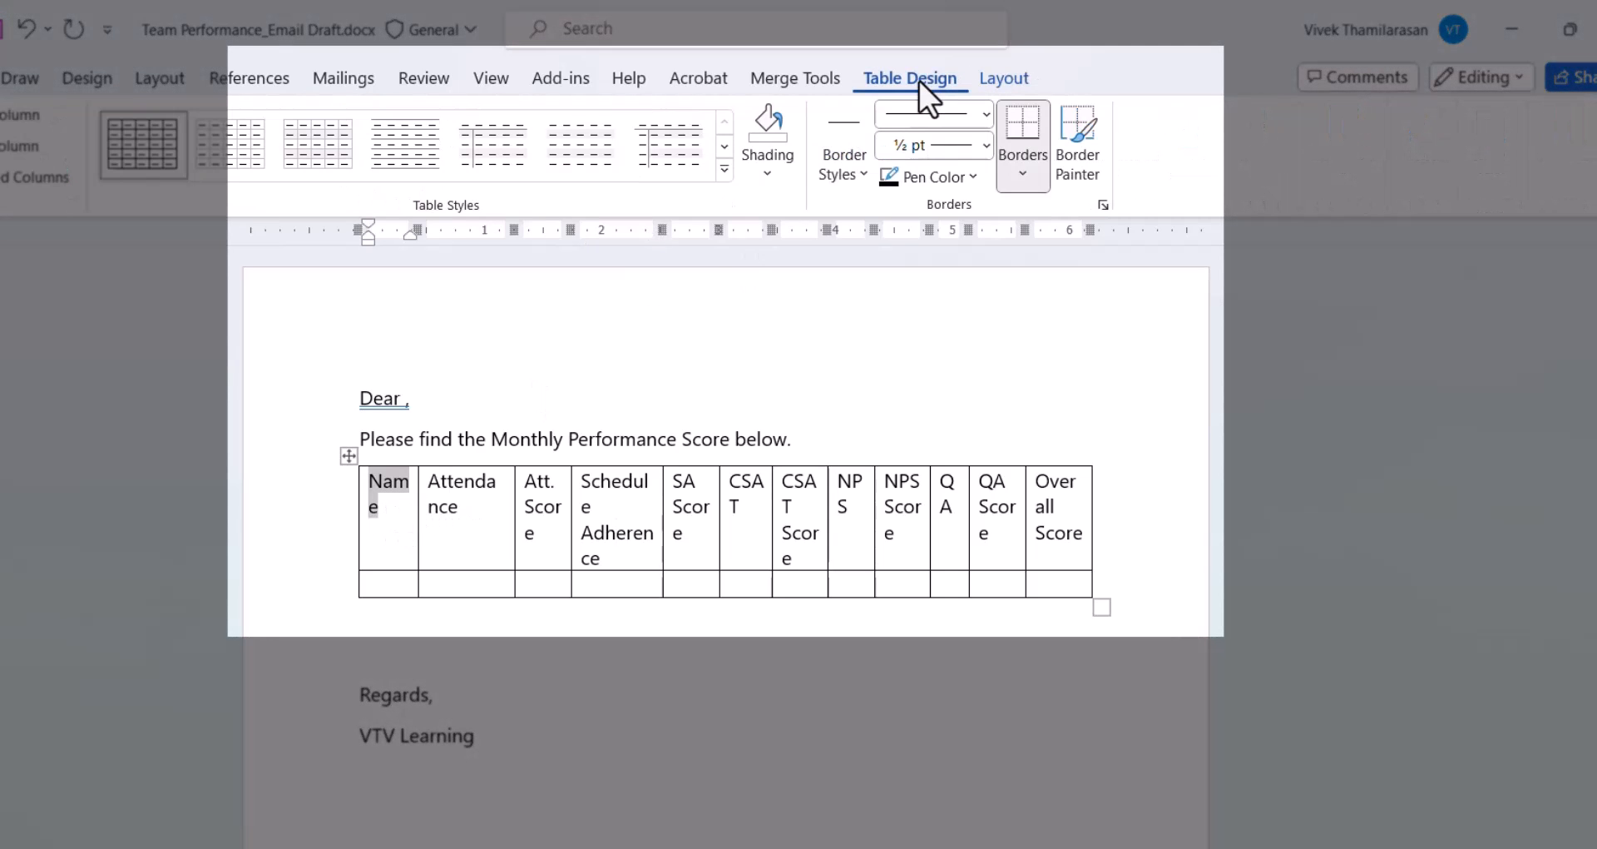
click(779, 177)
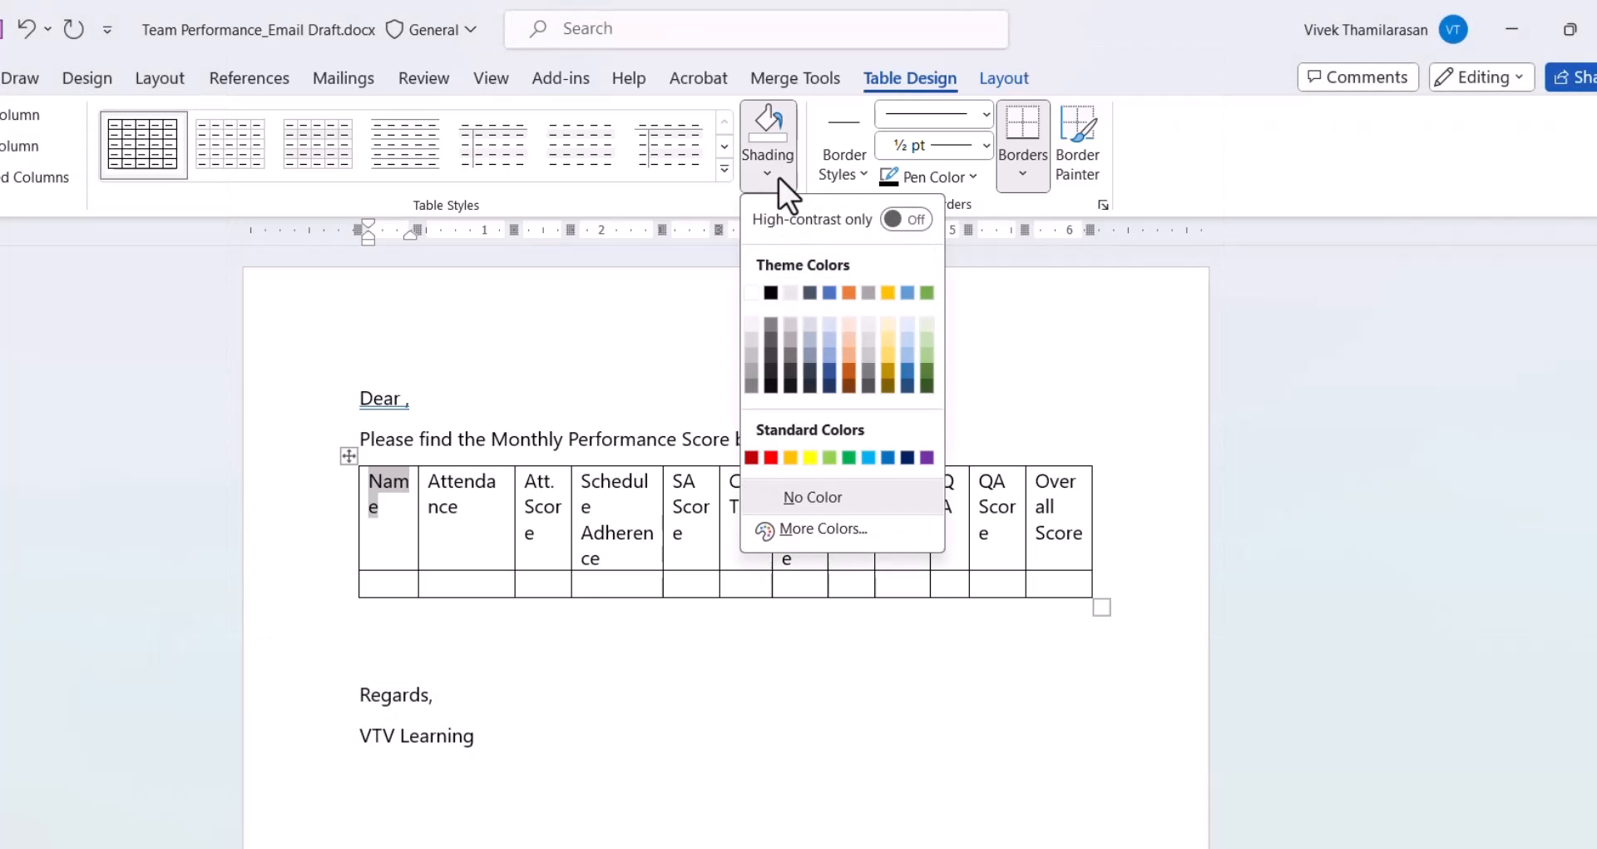
click(888, 457)
click(460, 610)
drag(538, 541, 449, 500)
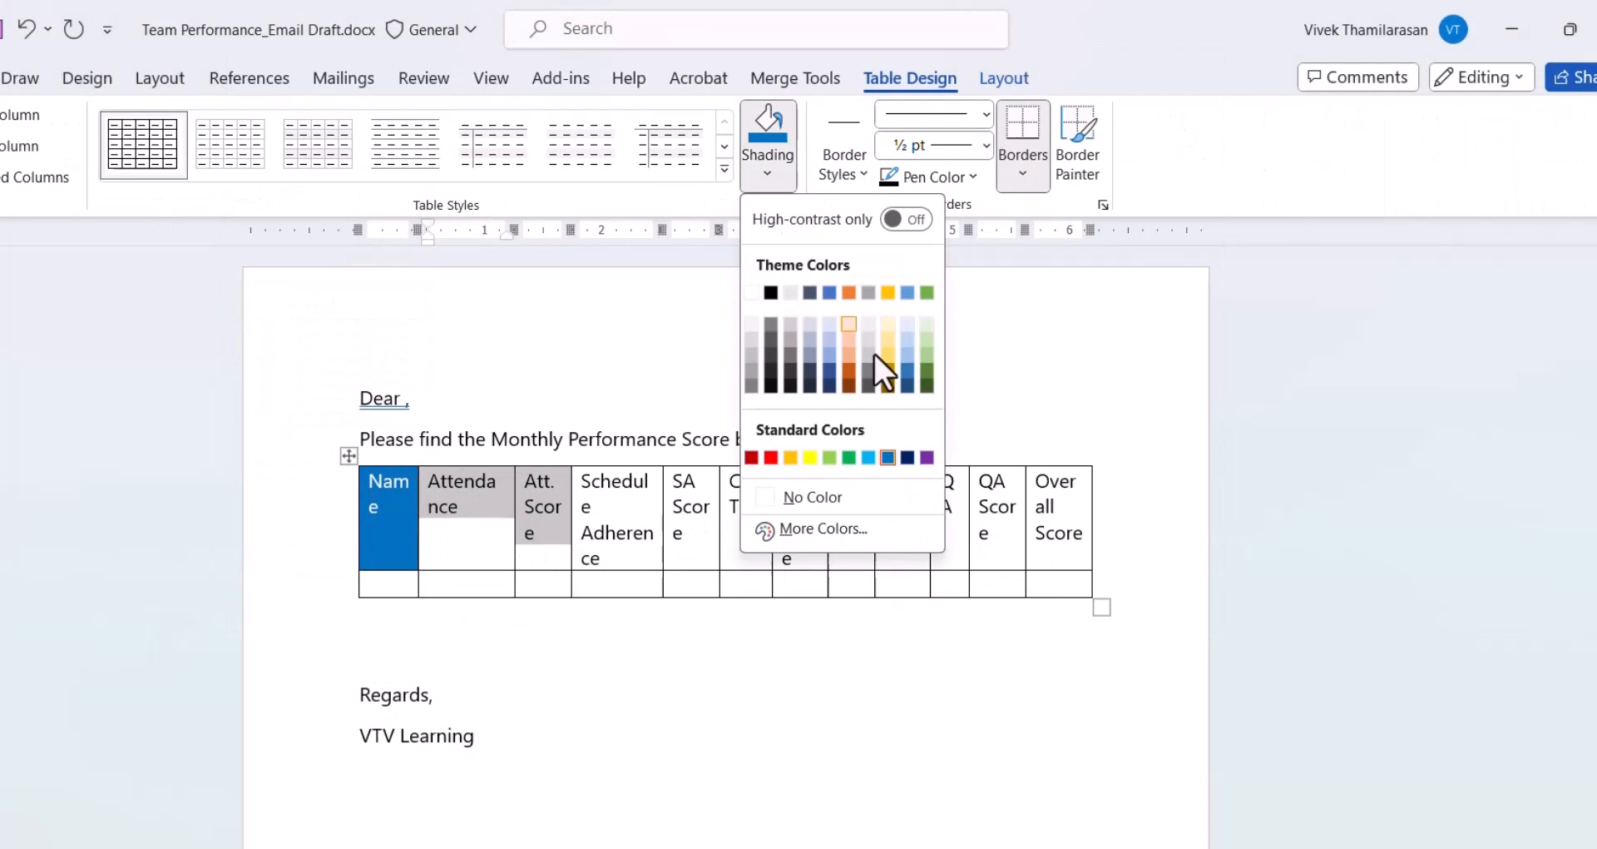
click(927, 339)
- Shade the Schedule Adherence and SA Score headers light grey, the CSAT pair light orange, NPS pair light blue, QA pair light gold and Overall Score dark red
click(768, 173)
mouse_move(616, 559)
mouse_down()
mouse_move(689, 532)
mouse_move(986, 541)
mouse_up()
click(790, 293)
click(768, 173)
click(849, 341)
click(768, 176)
click(907, 342)
click(768, 175)
click(888, 340)
click(1031, 499)
click(768, 173)
click(757, 454)
- Make the Name and Overall Score header text white and bold the entire header row
click(598, 524)
click(592, 481)
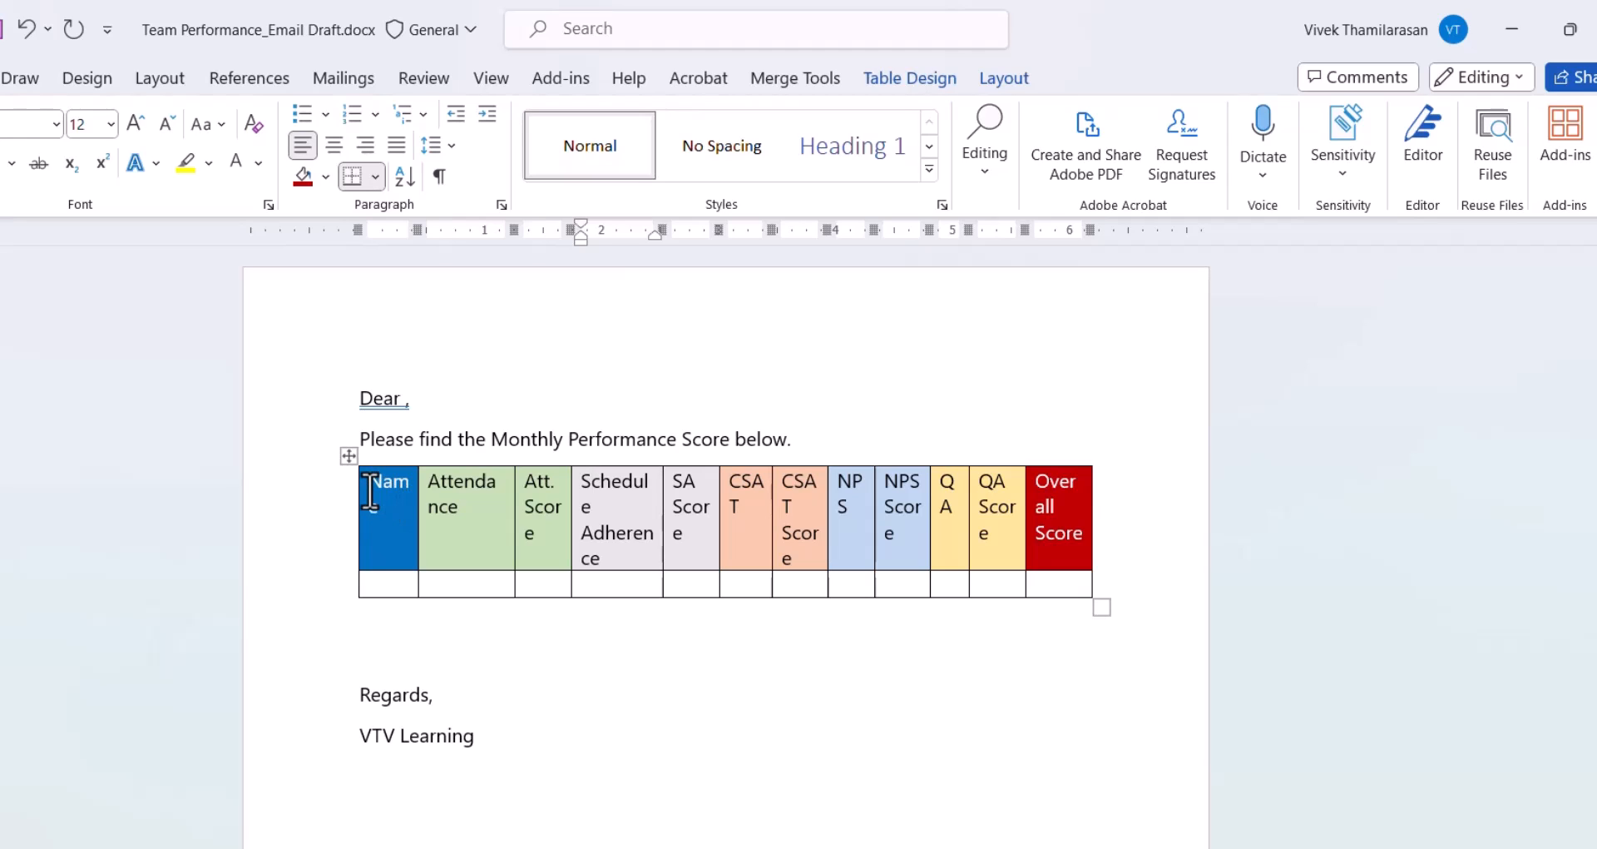
drag(371, 493, 1055, 537)
key(ctrl+b)
- Set the row height of the whole table to 0.3" and center the cell contents horizontally and vertically
click(350, 455)
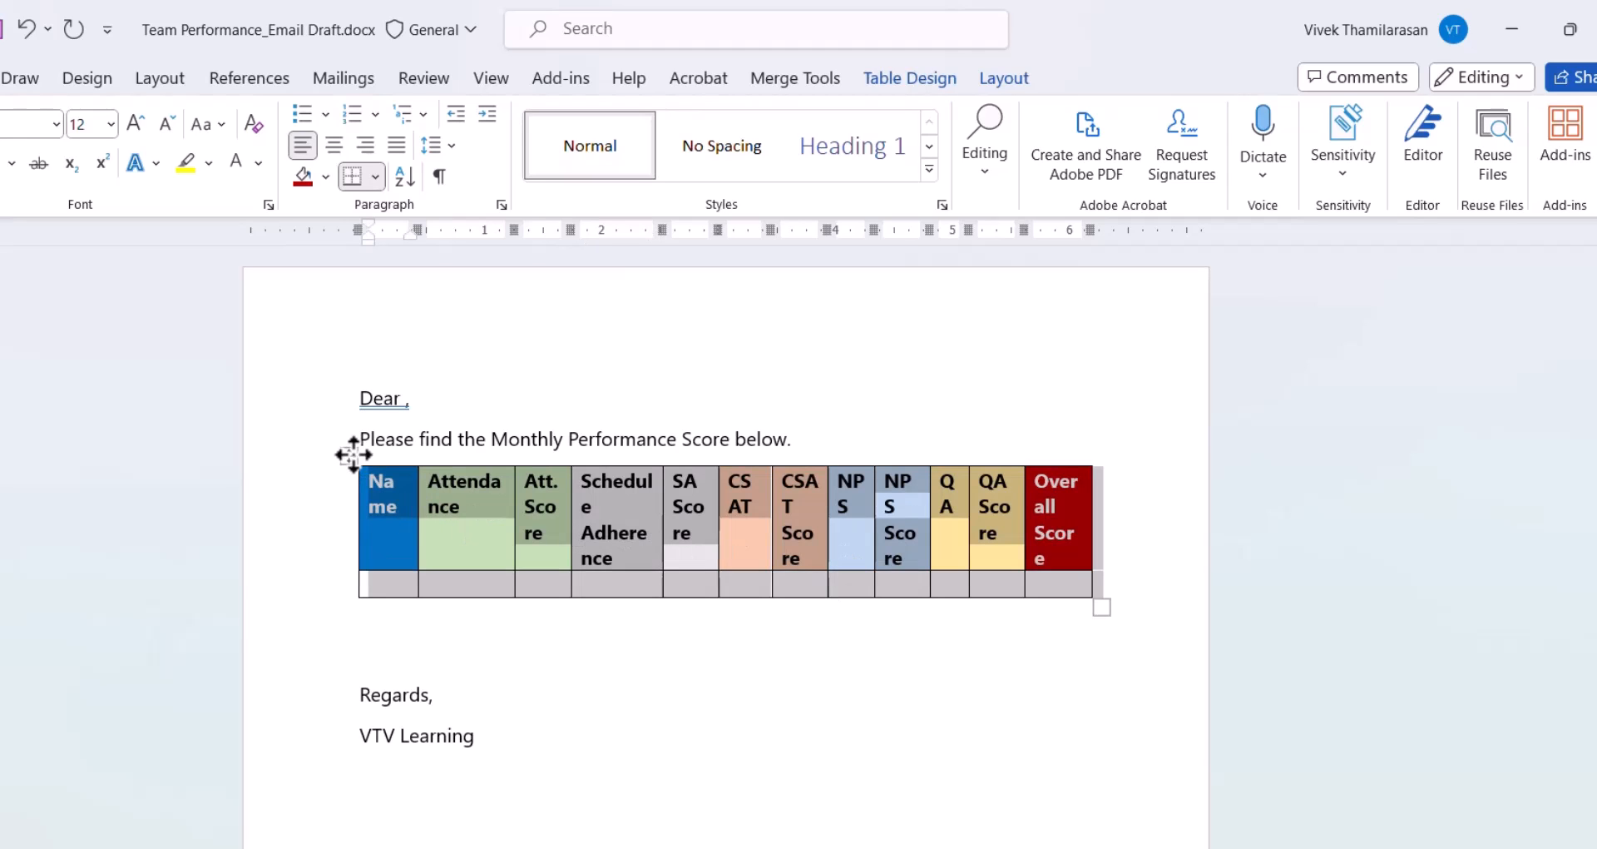
right_click(350, 456)
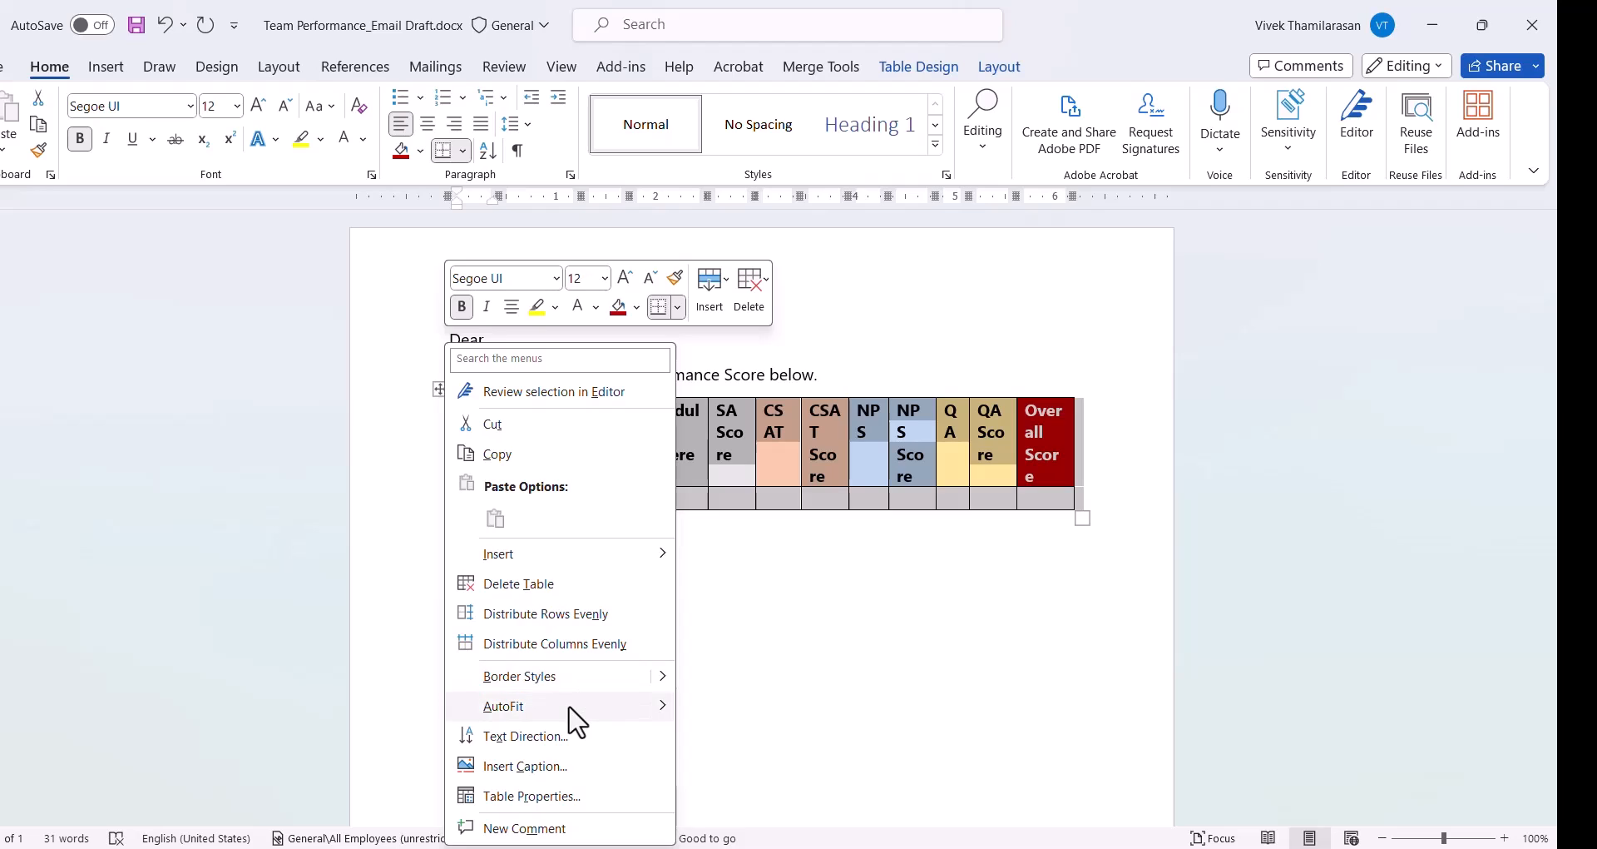
mouse_move(572, 709)
click(1000, 68)
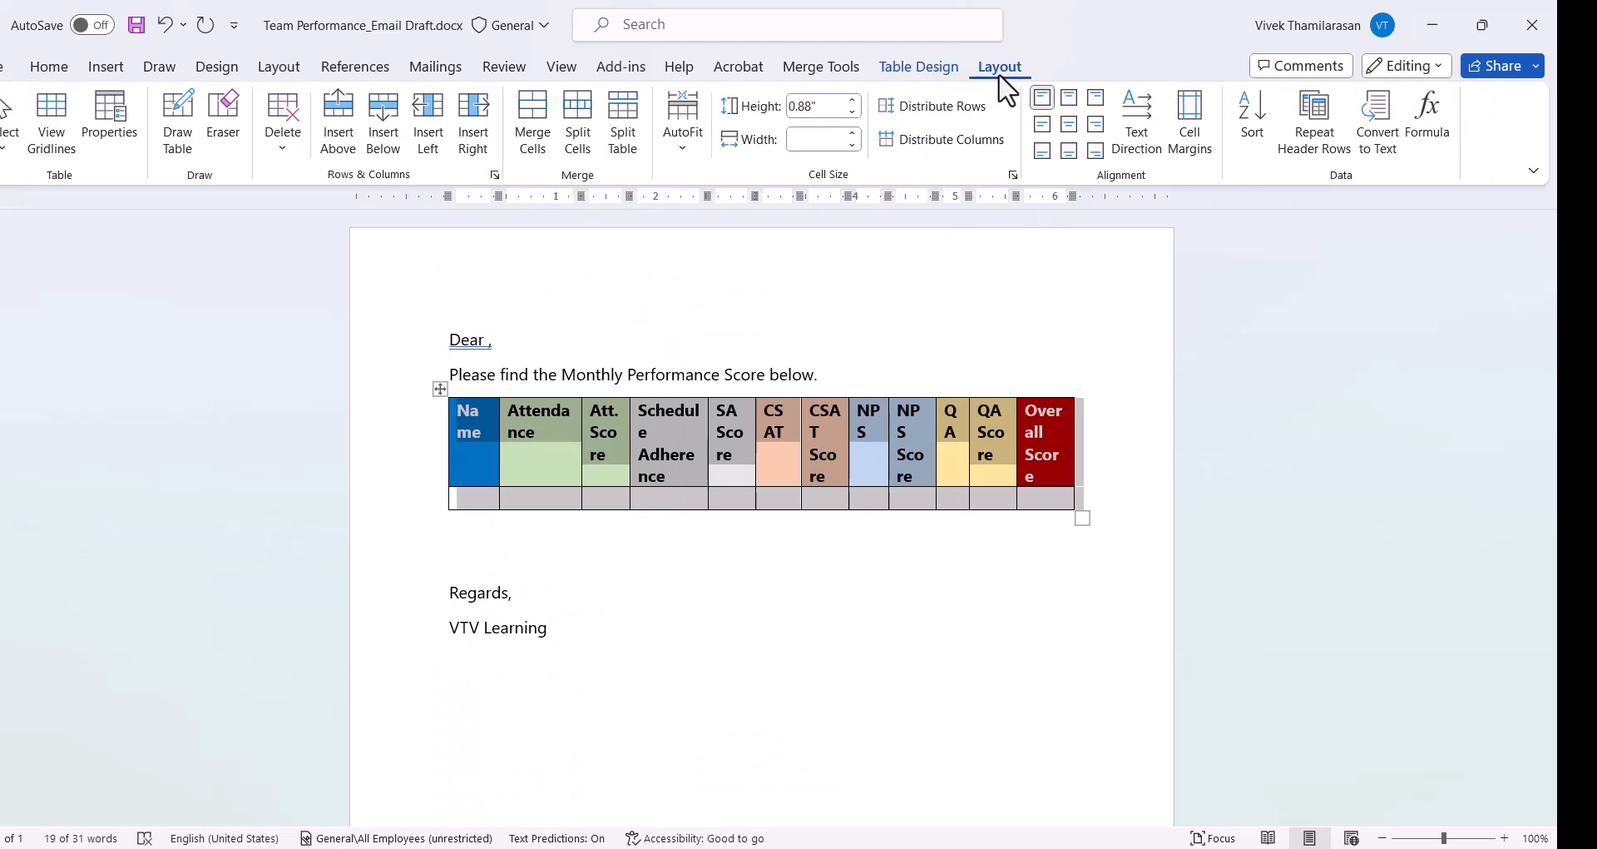
click(823, 106)
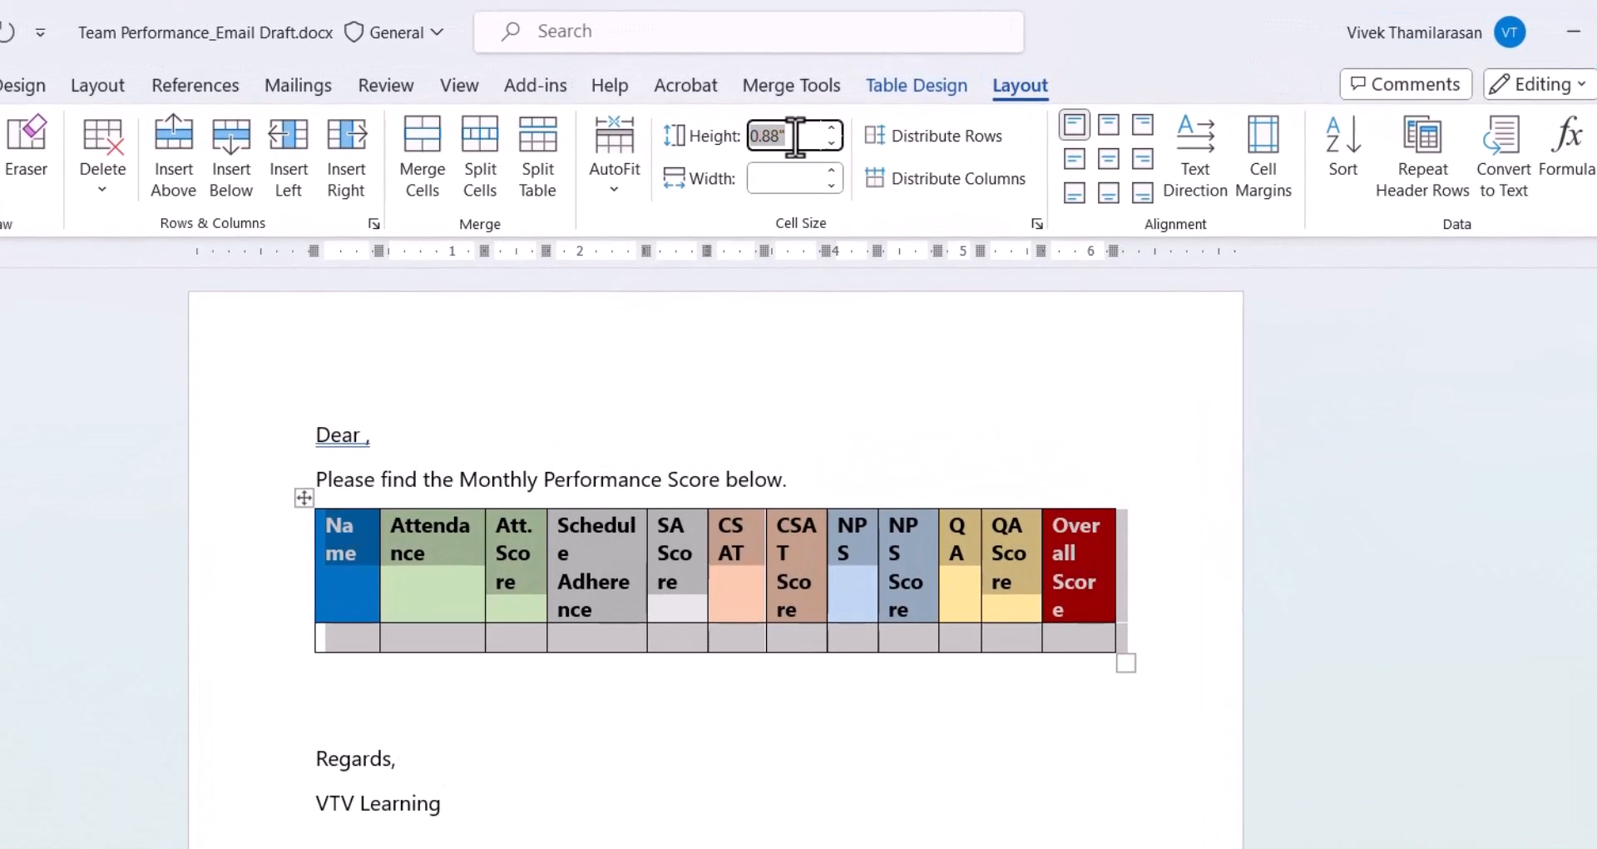
text(0.3)
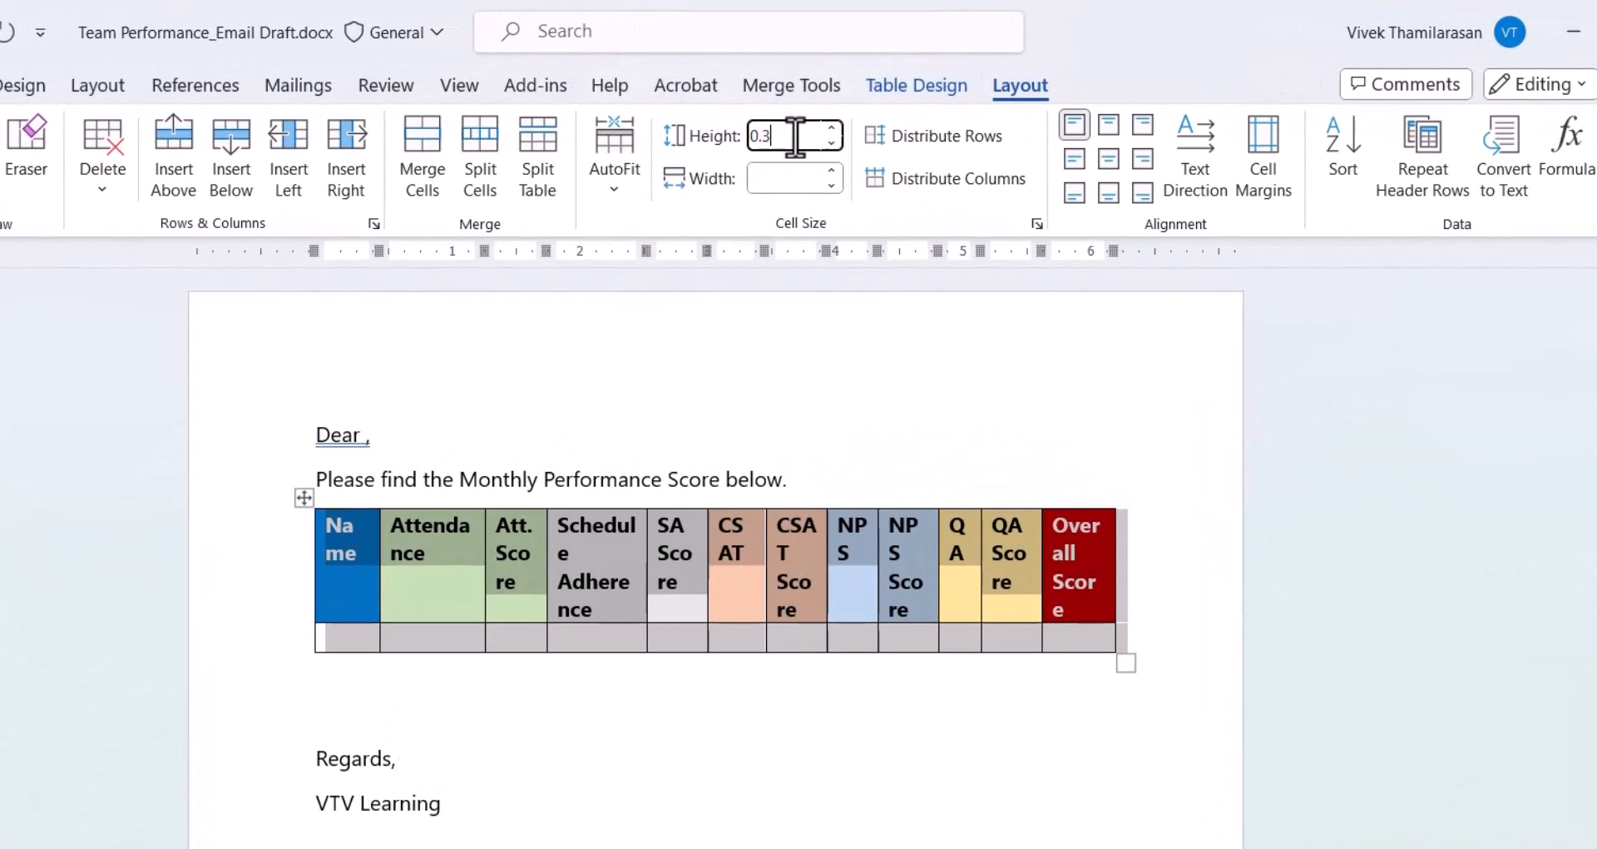
key(Return)
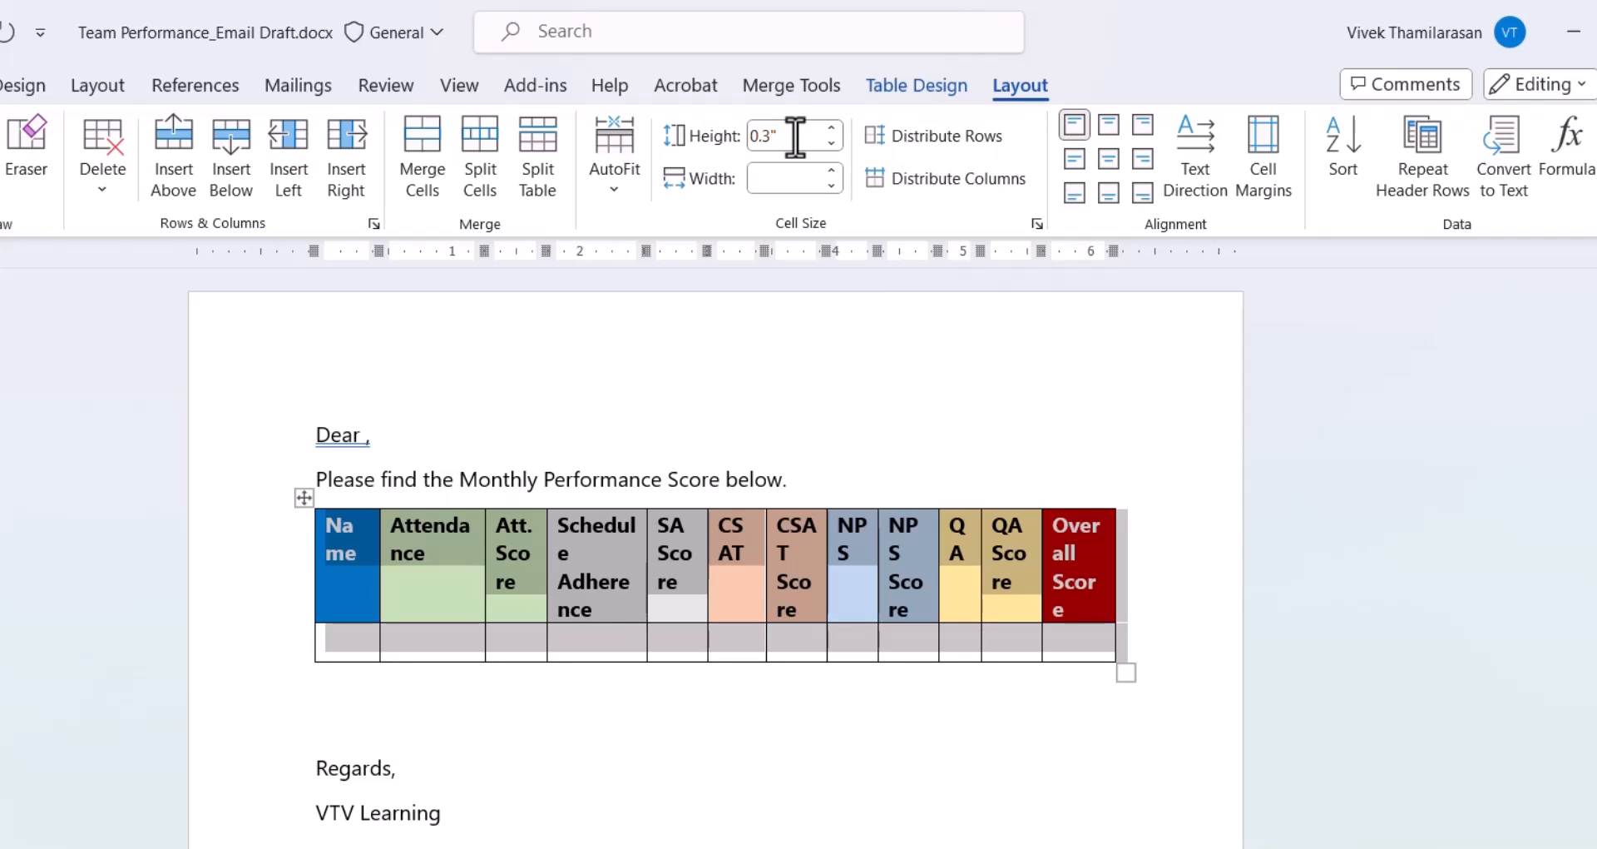
click(1097, 168)
click(346, 656)
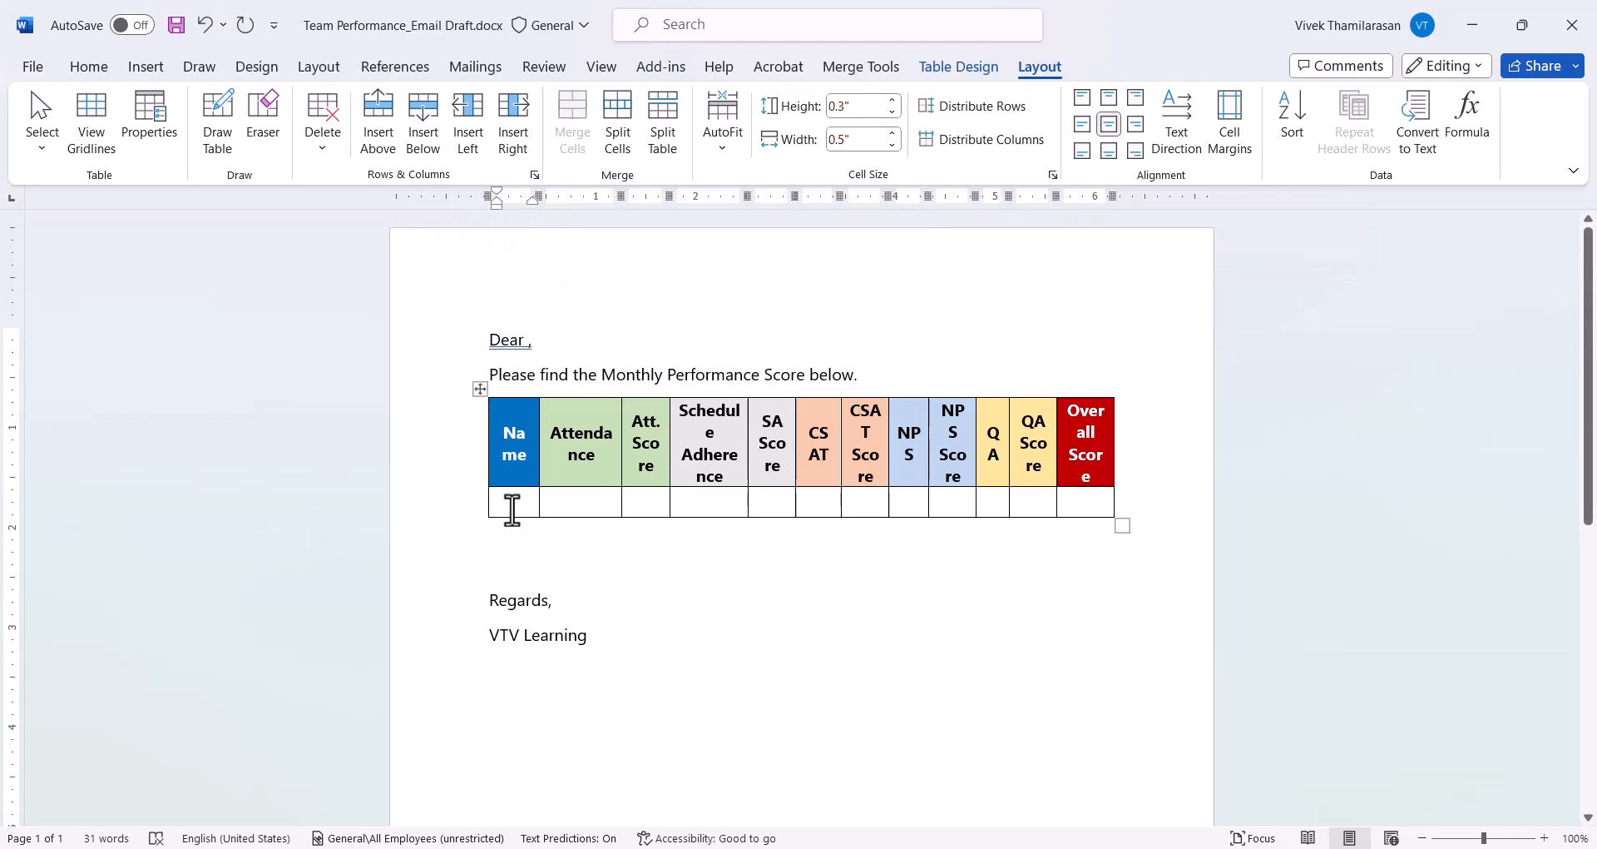
- In the advanced Word options, keep Confirm file format conversion on open and Allow opening a document in Draft view enabled, and apply the options
click(34, 67)
click(59, 806)
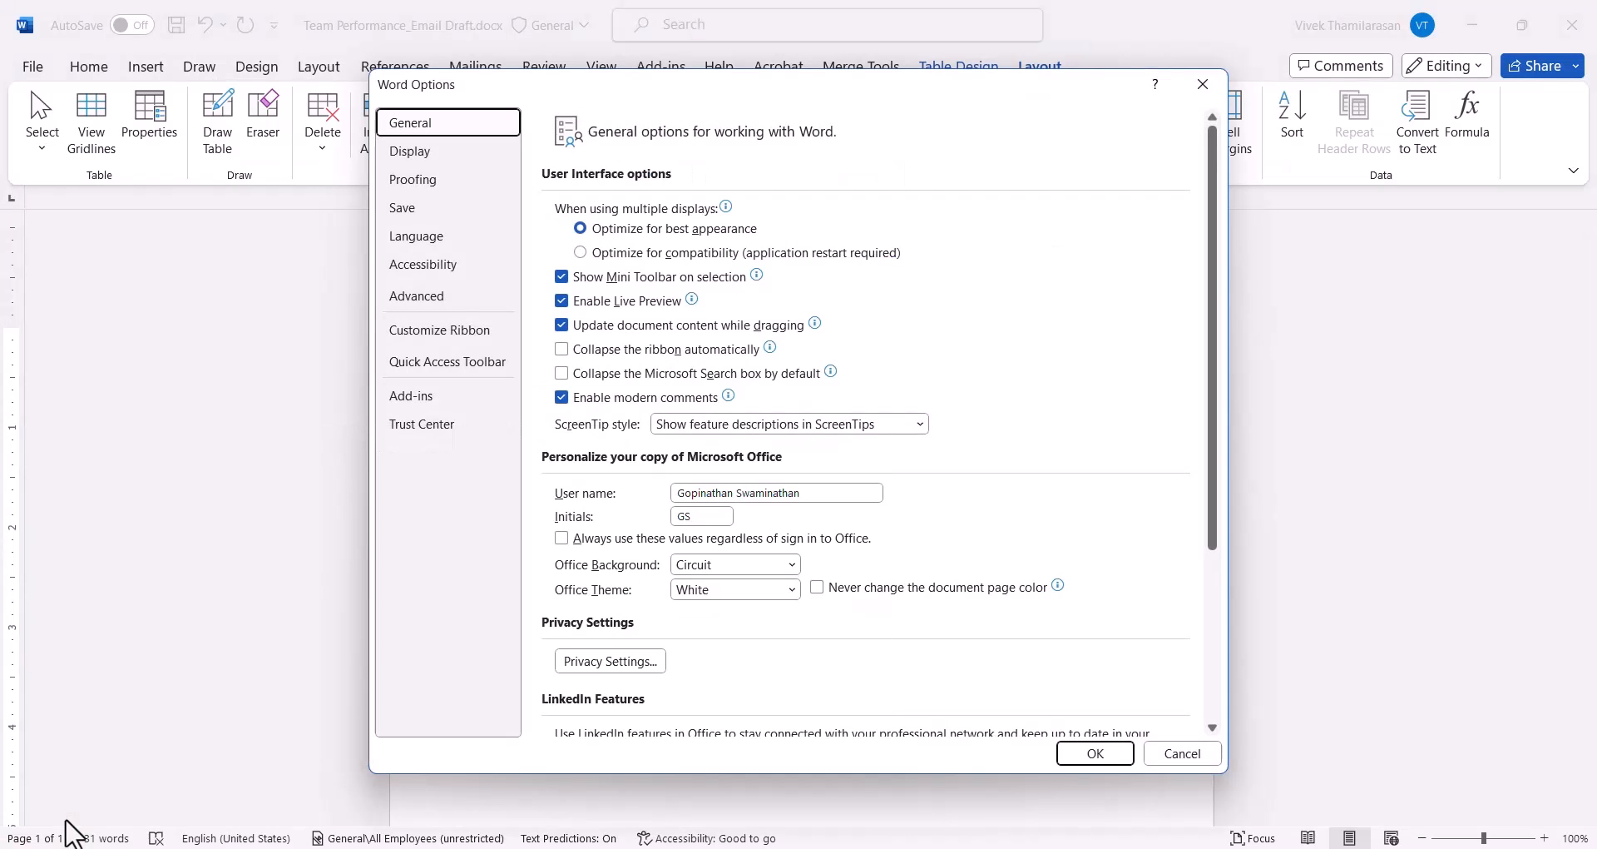
click(430, 296)
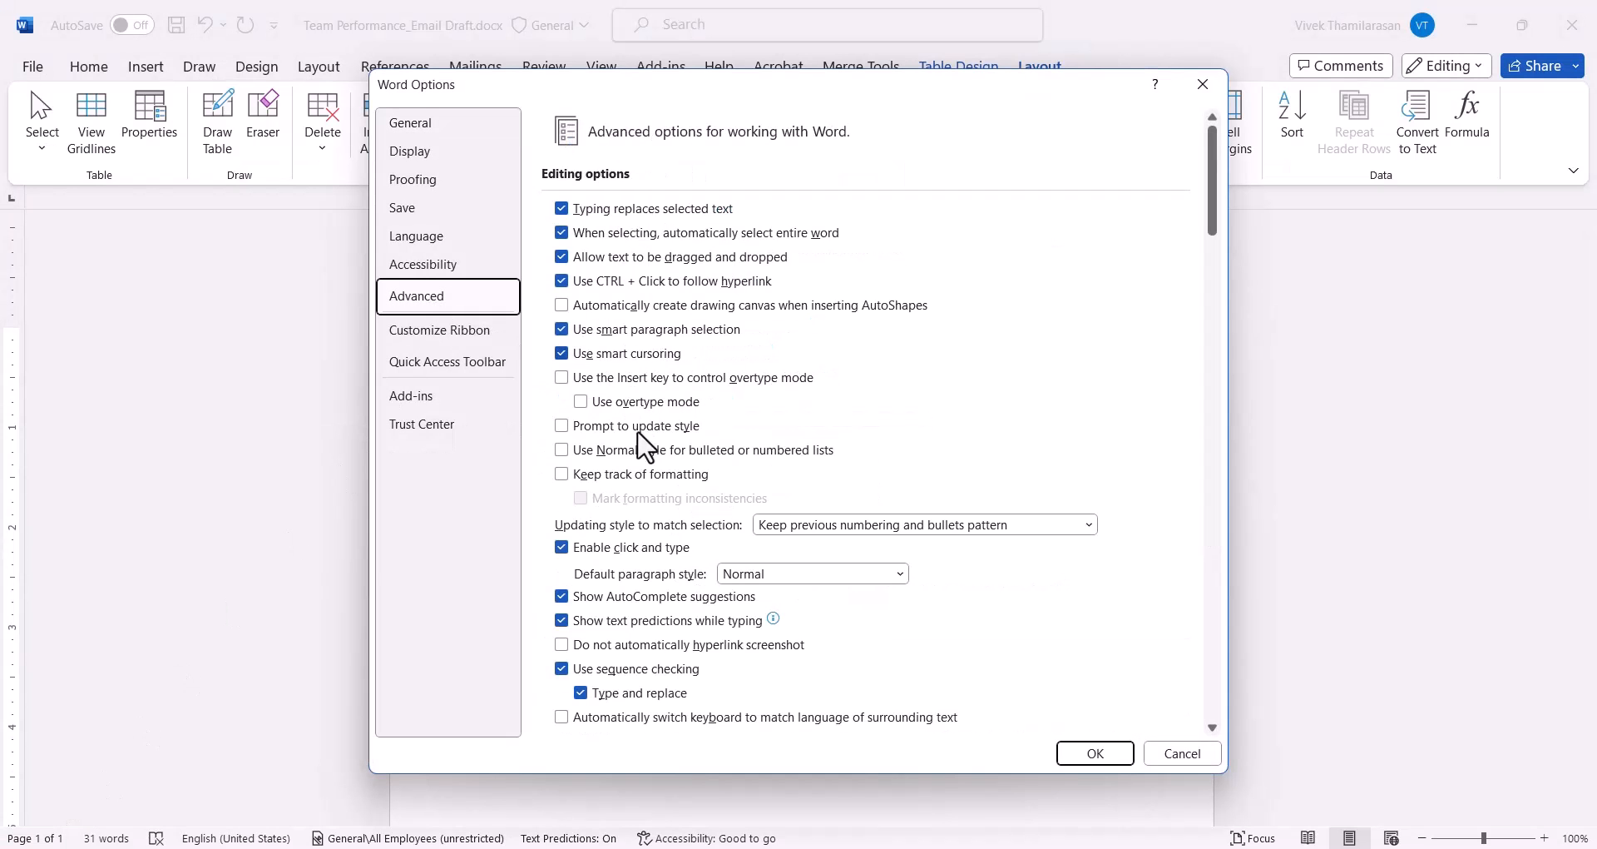
scroll(637, 495, down, 10)
scroll(637, 495, down, 15)
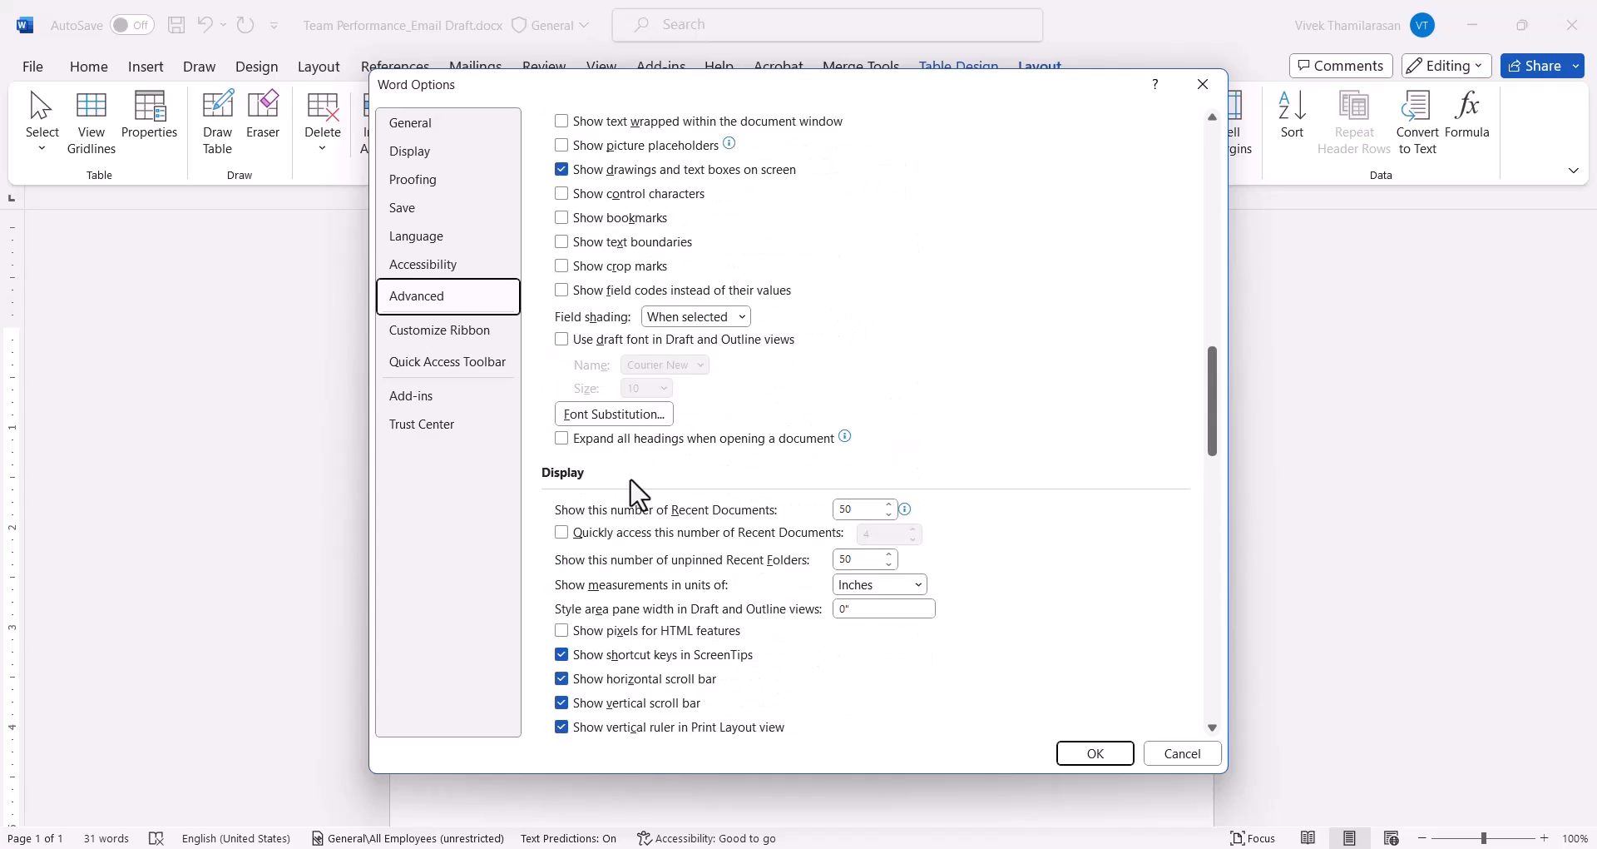
scroll(639, 495, down, 10)
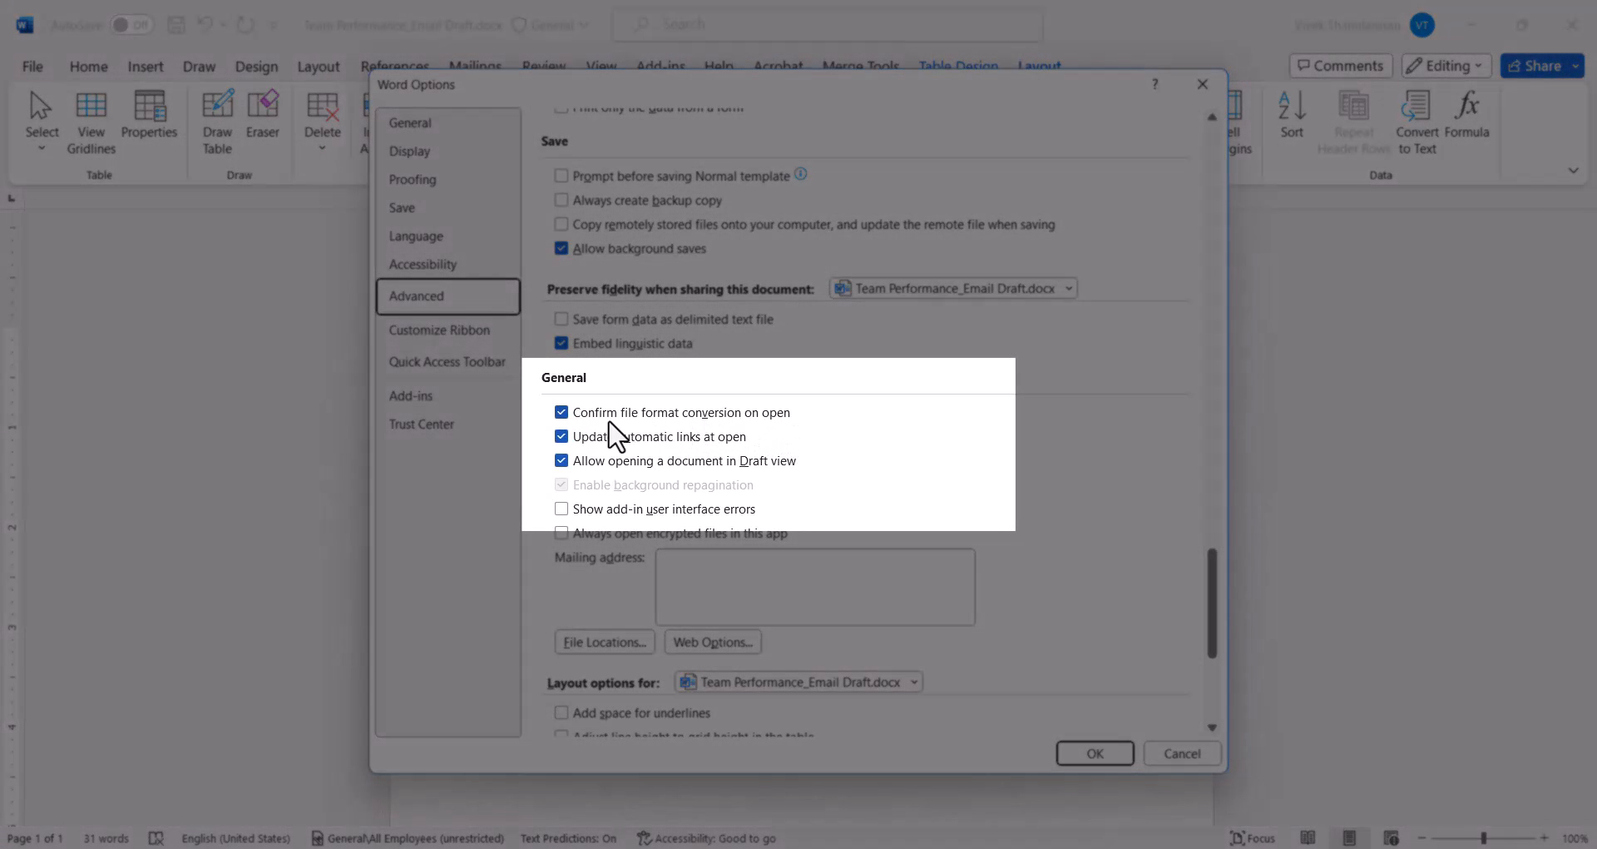
click(562, 416)
click(562, 416)
click(559, 464)
click(559, 463)
scroll(634, 346, down, 2)
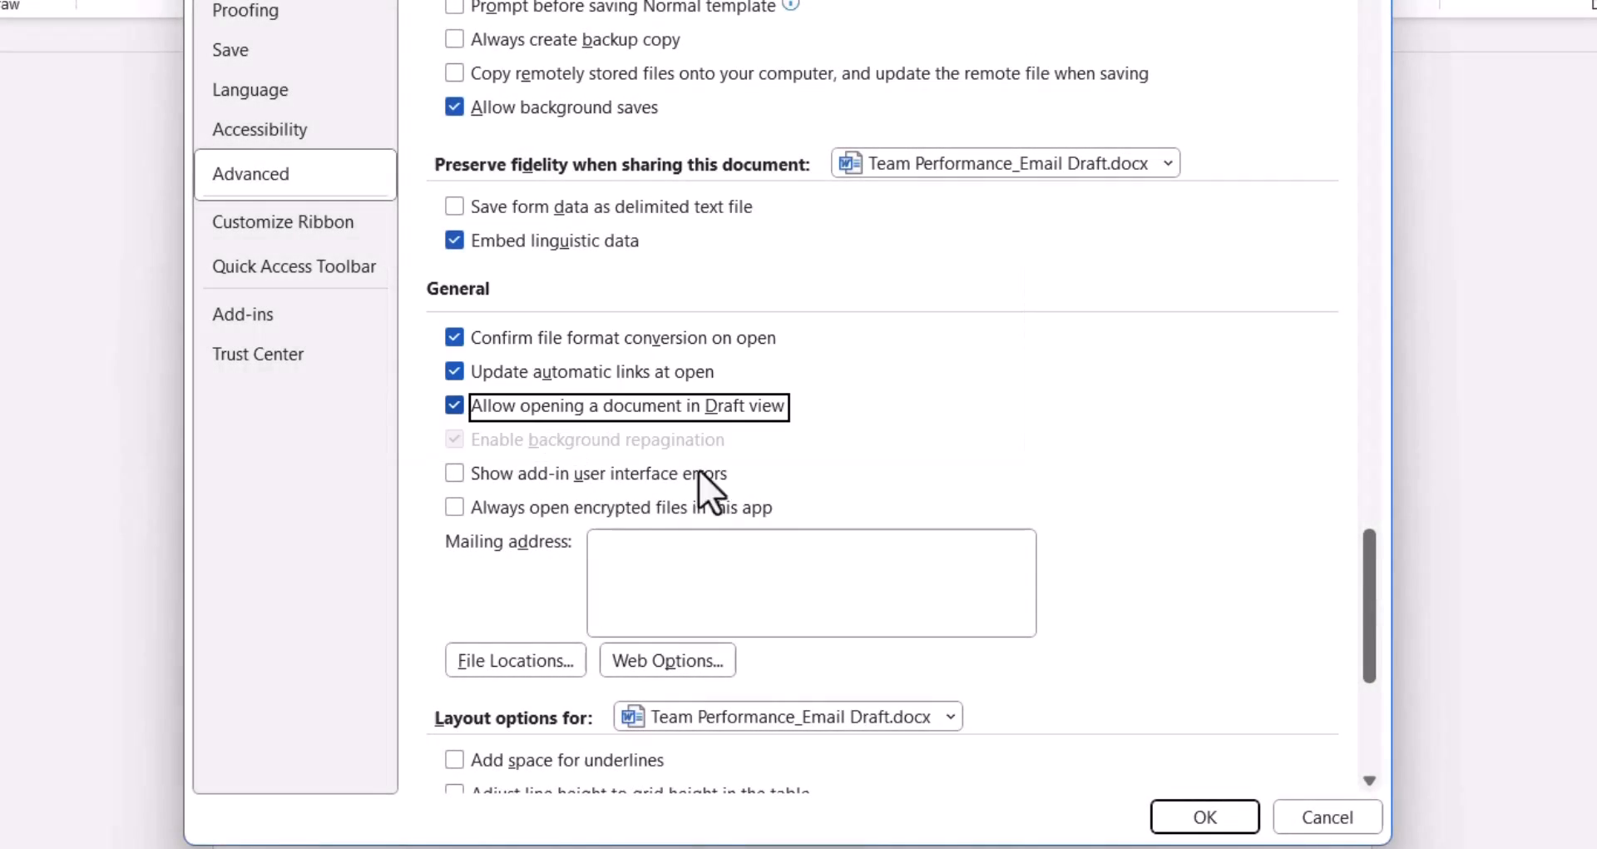
click(1205, 816)
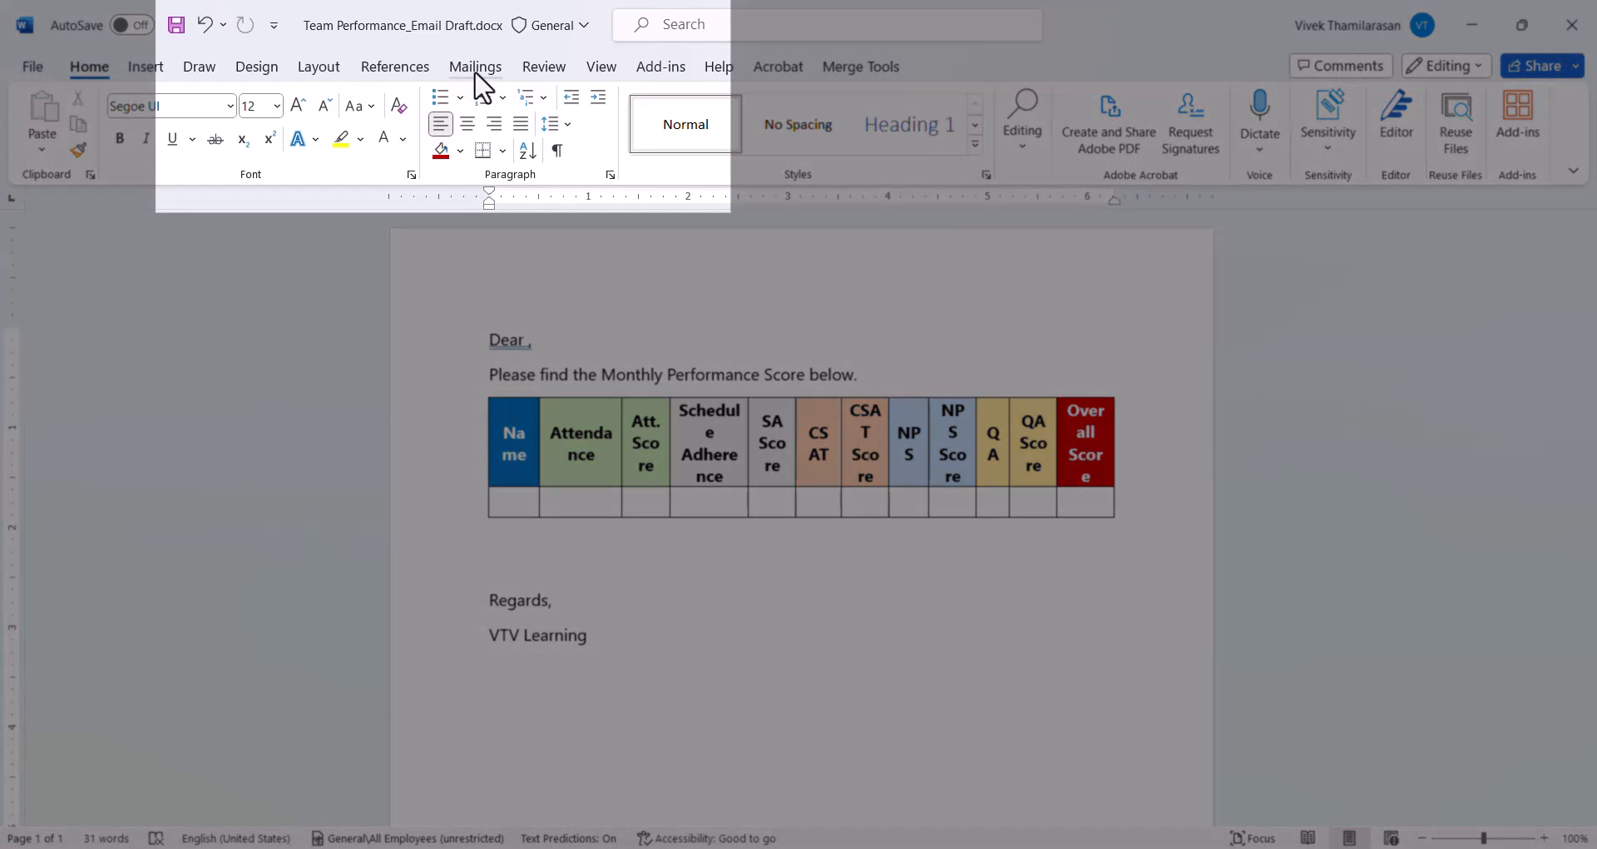
- Select the existing workbook Team Performance.xlsx from the Mail Merge folder as the recipient list
click(478, 71)
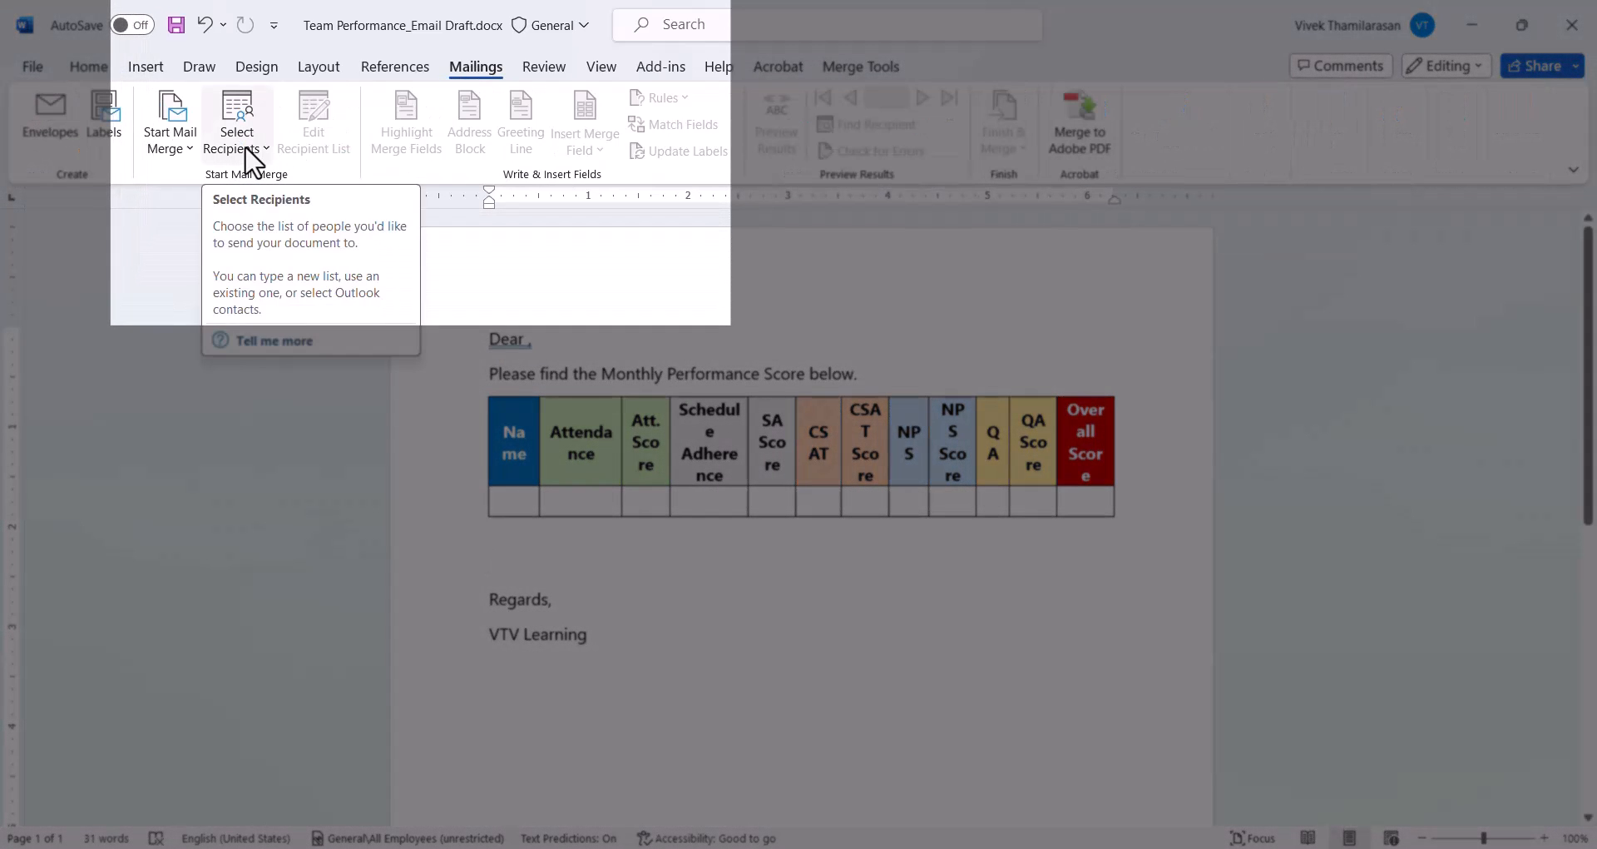
click(248, 156)
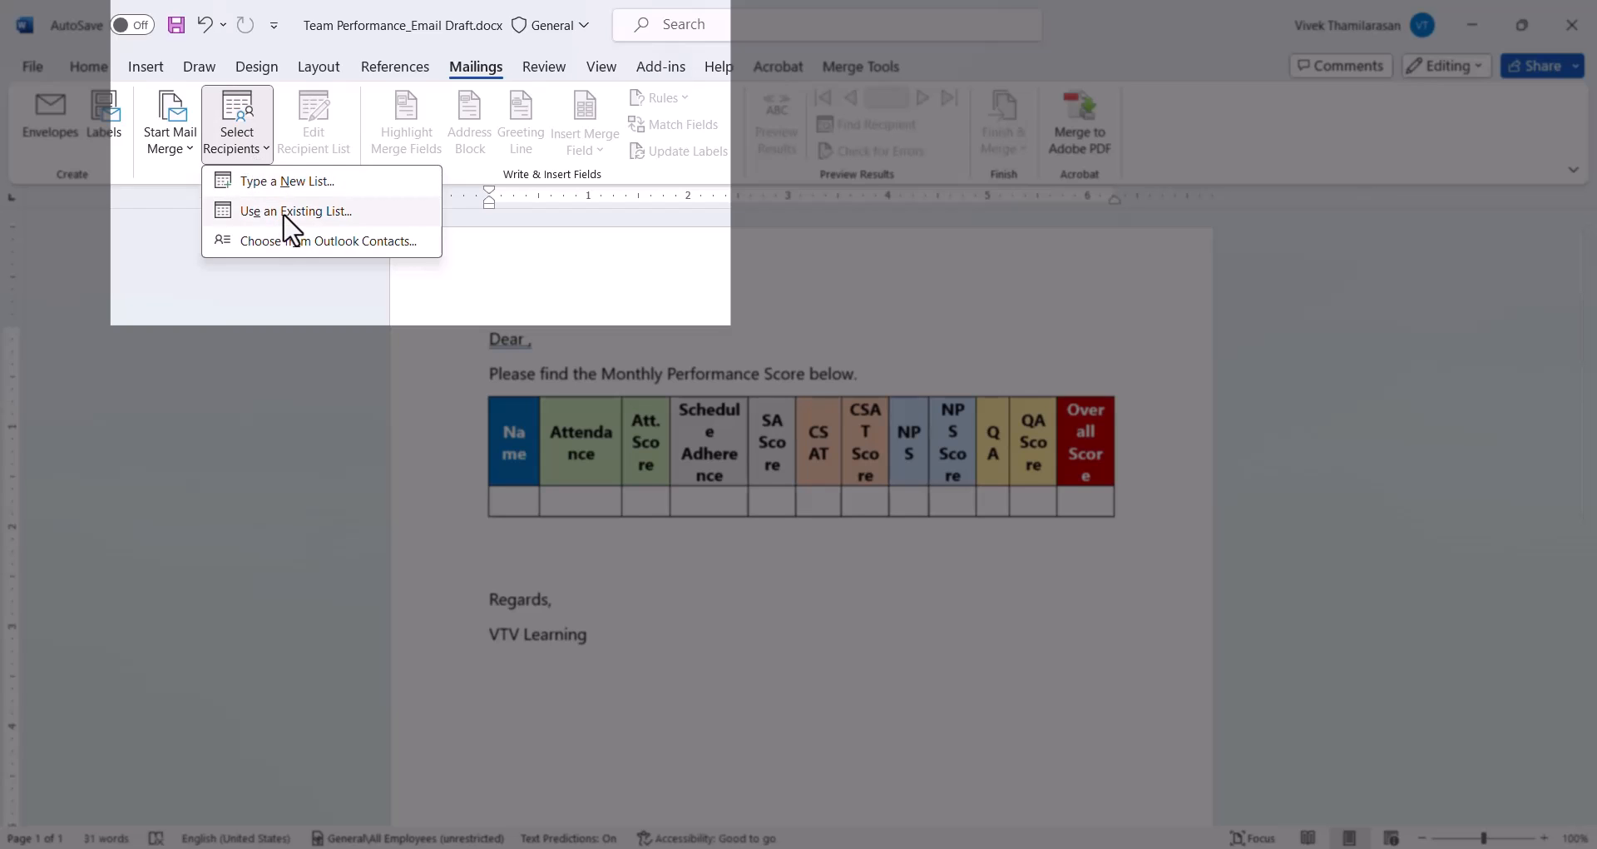
click(294, 217)
click(771, 283)
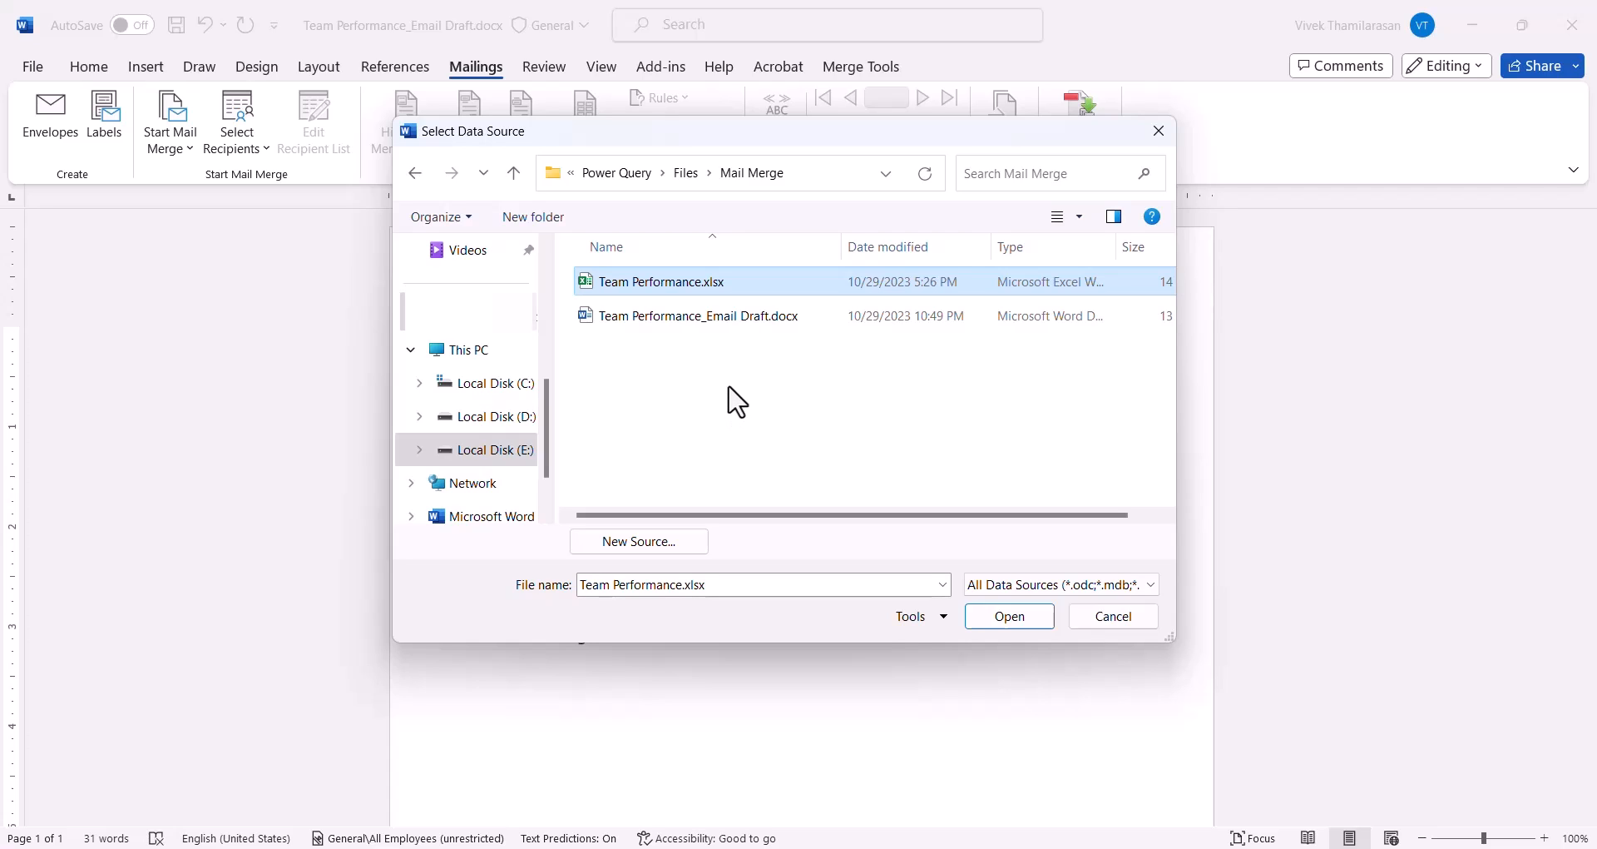
click(1010, 616)
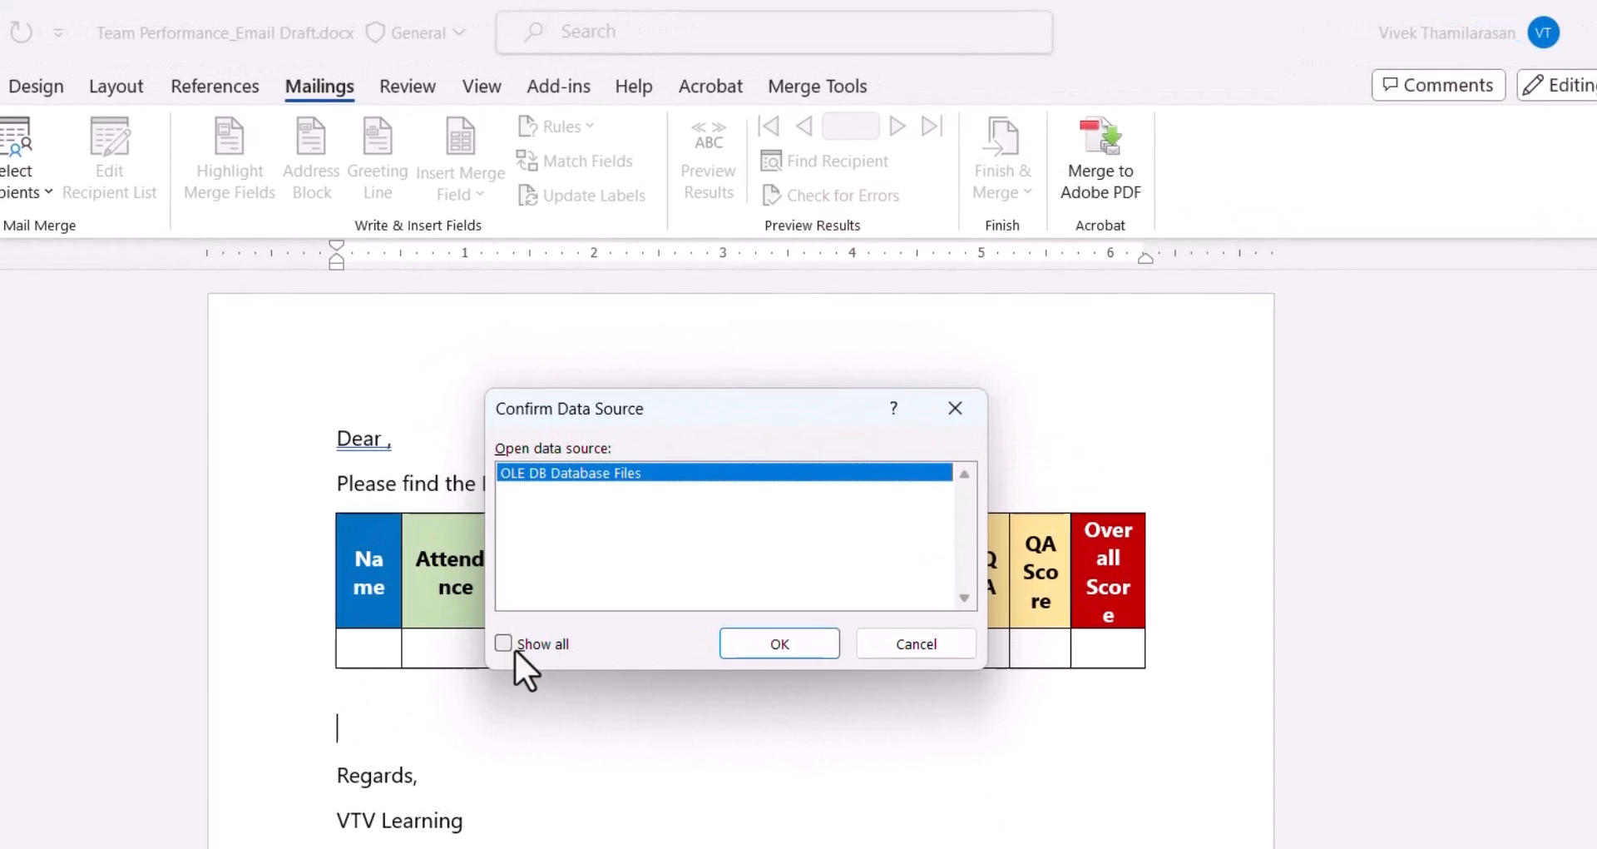
- Show all data source types, choose MS Excel Worksheets via DDE (*.xls) and link the Entire Spreadsheet
click(511, 645)
scroll(566, 531, down, 3)
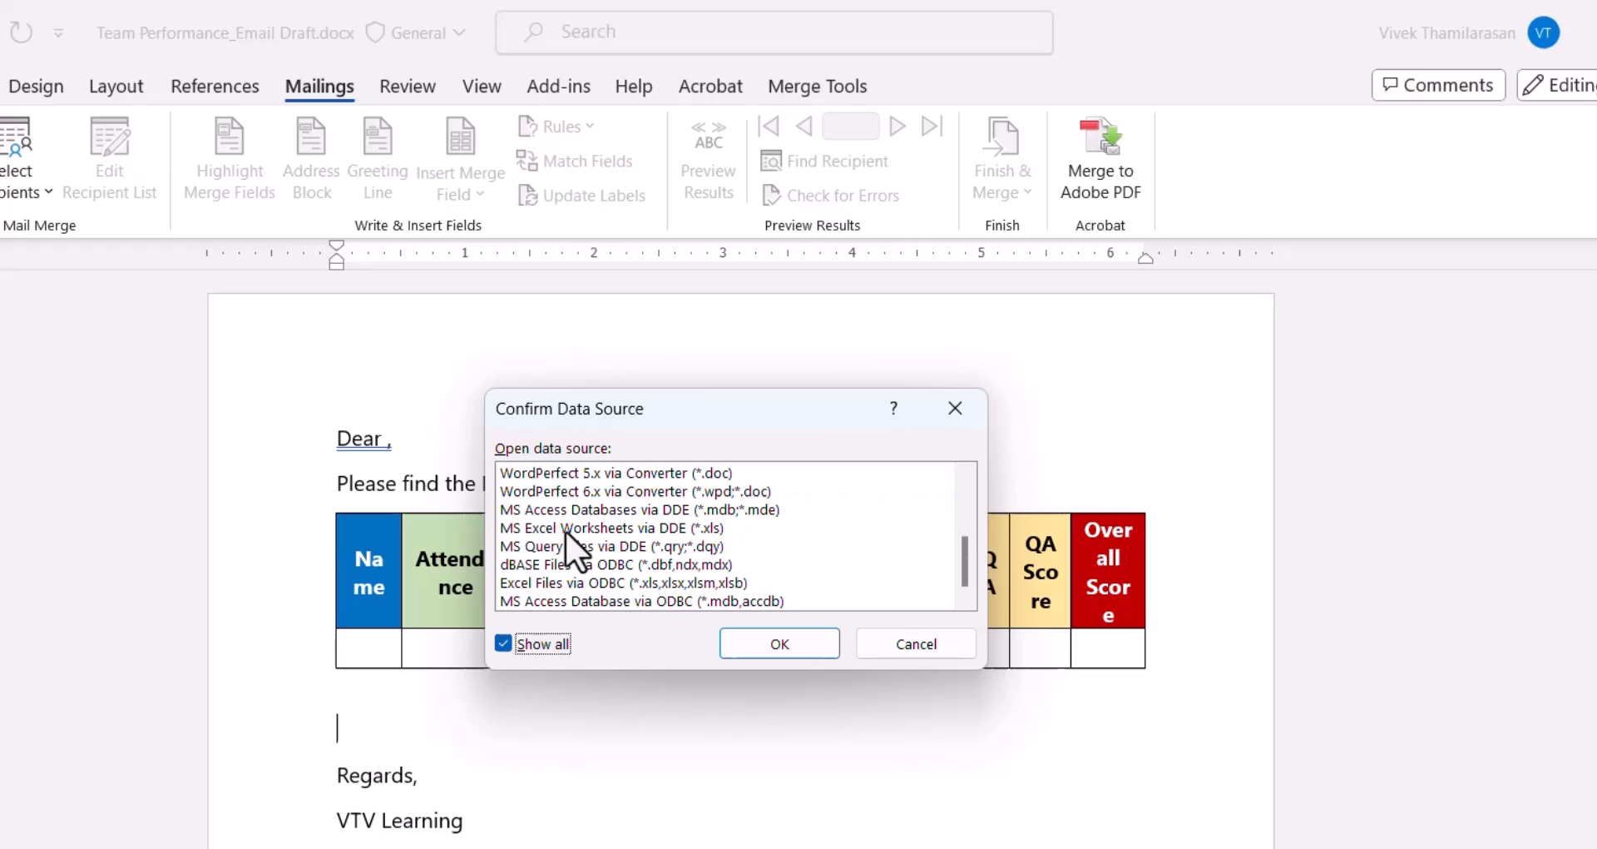
click(548, 531)
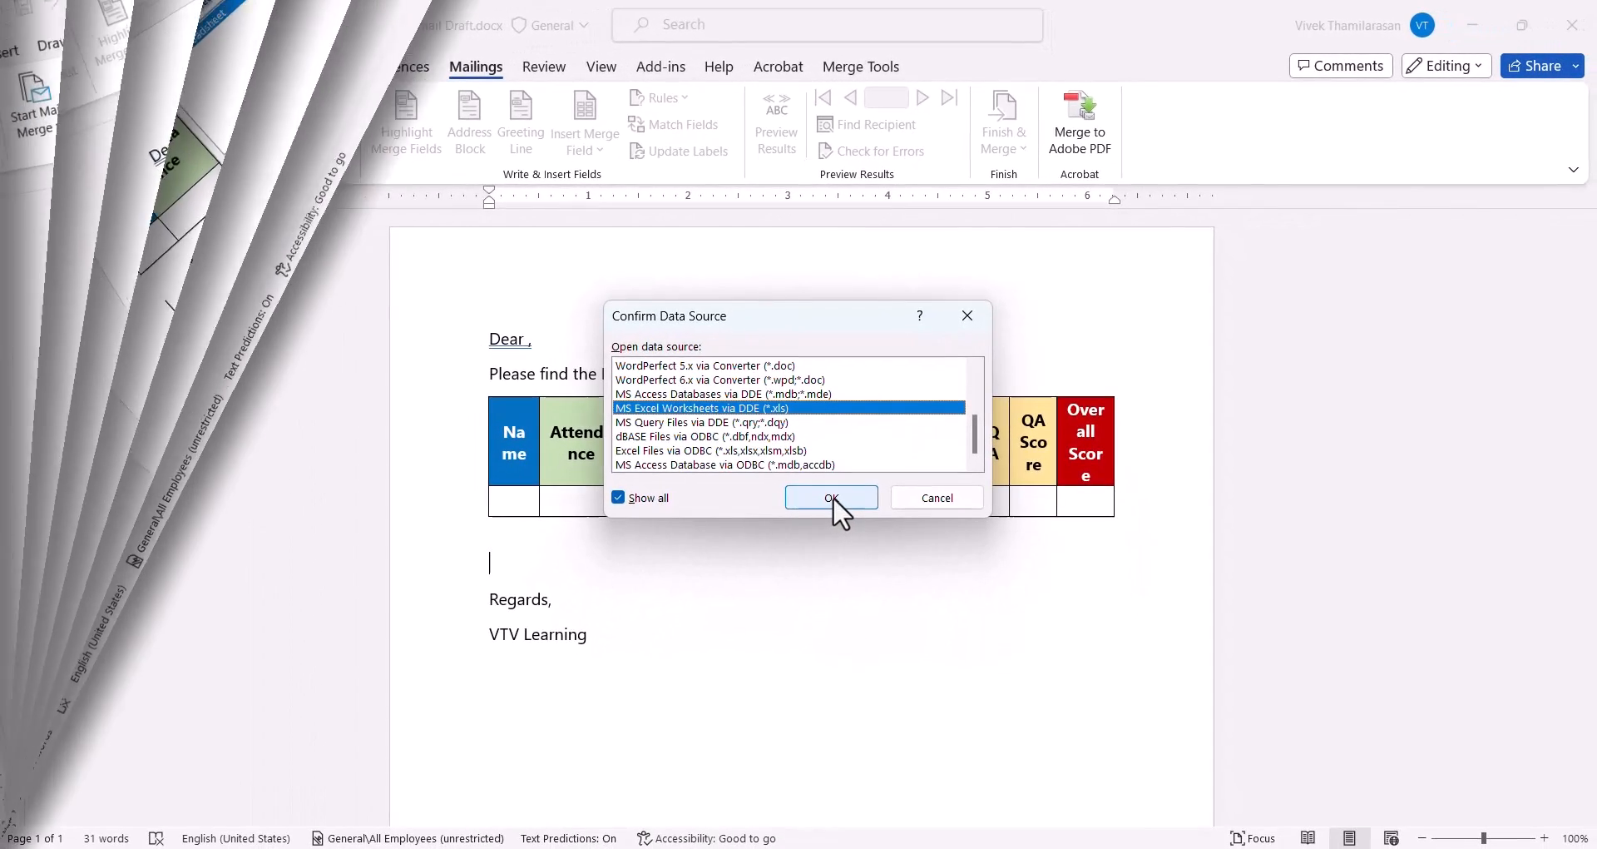
click(832, 496)
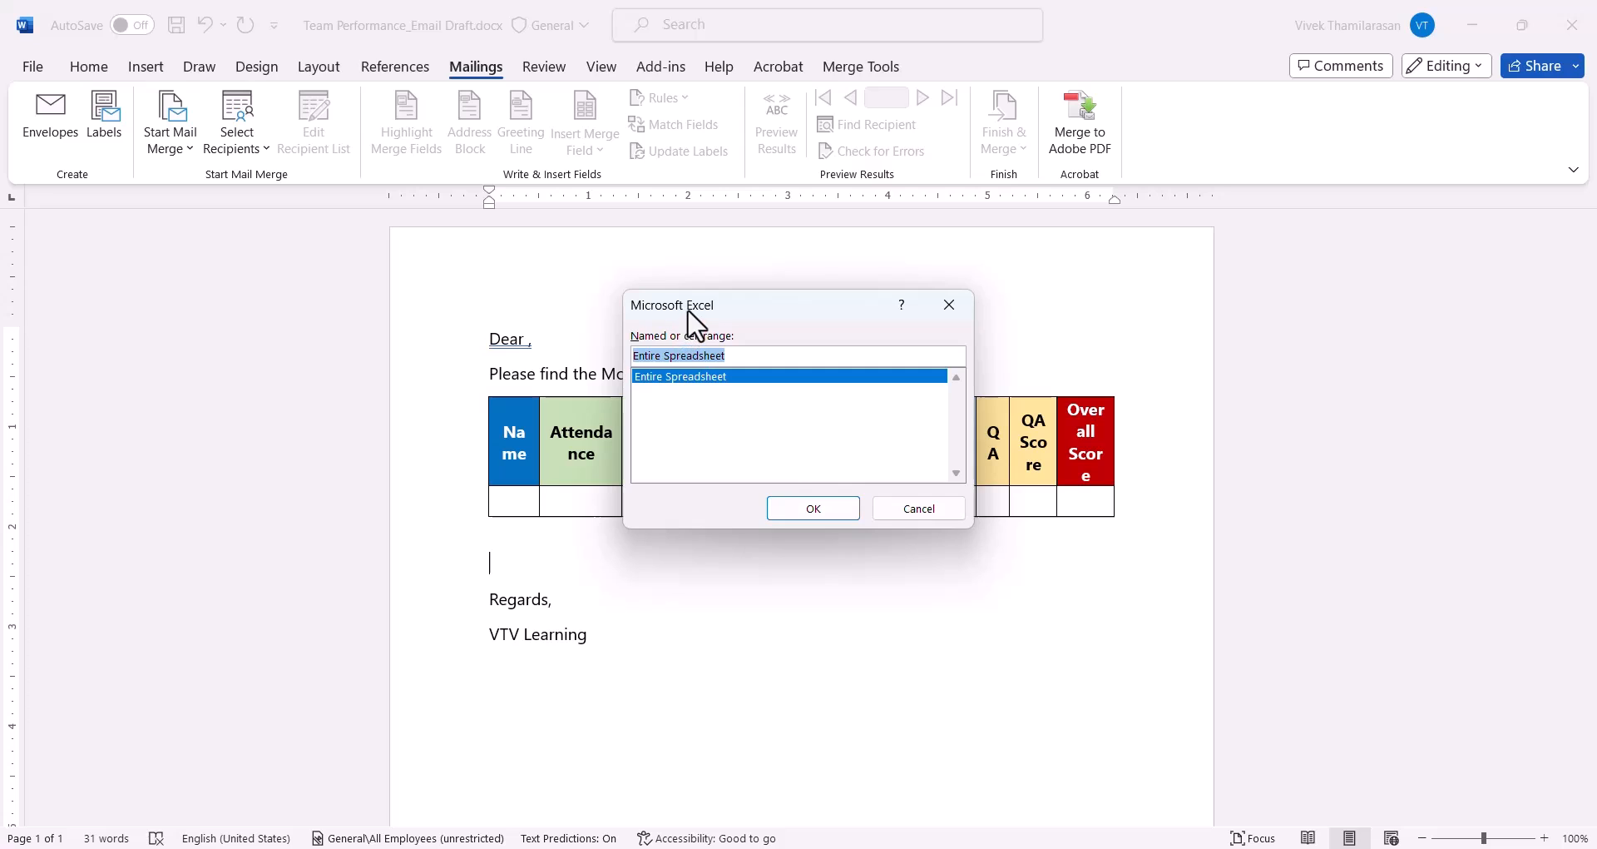
click(816, 506)
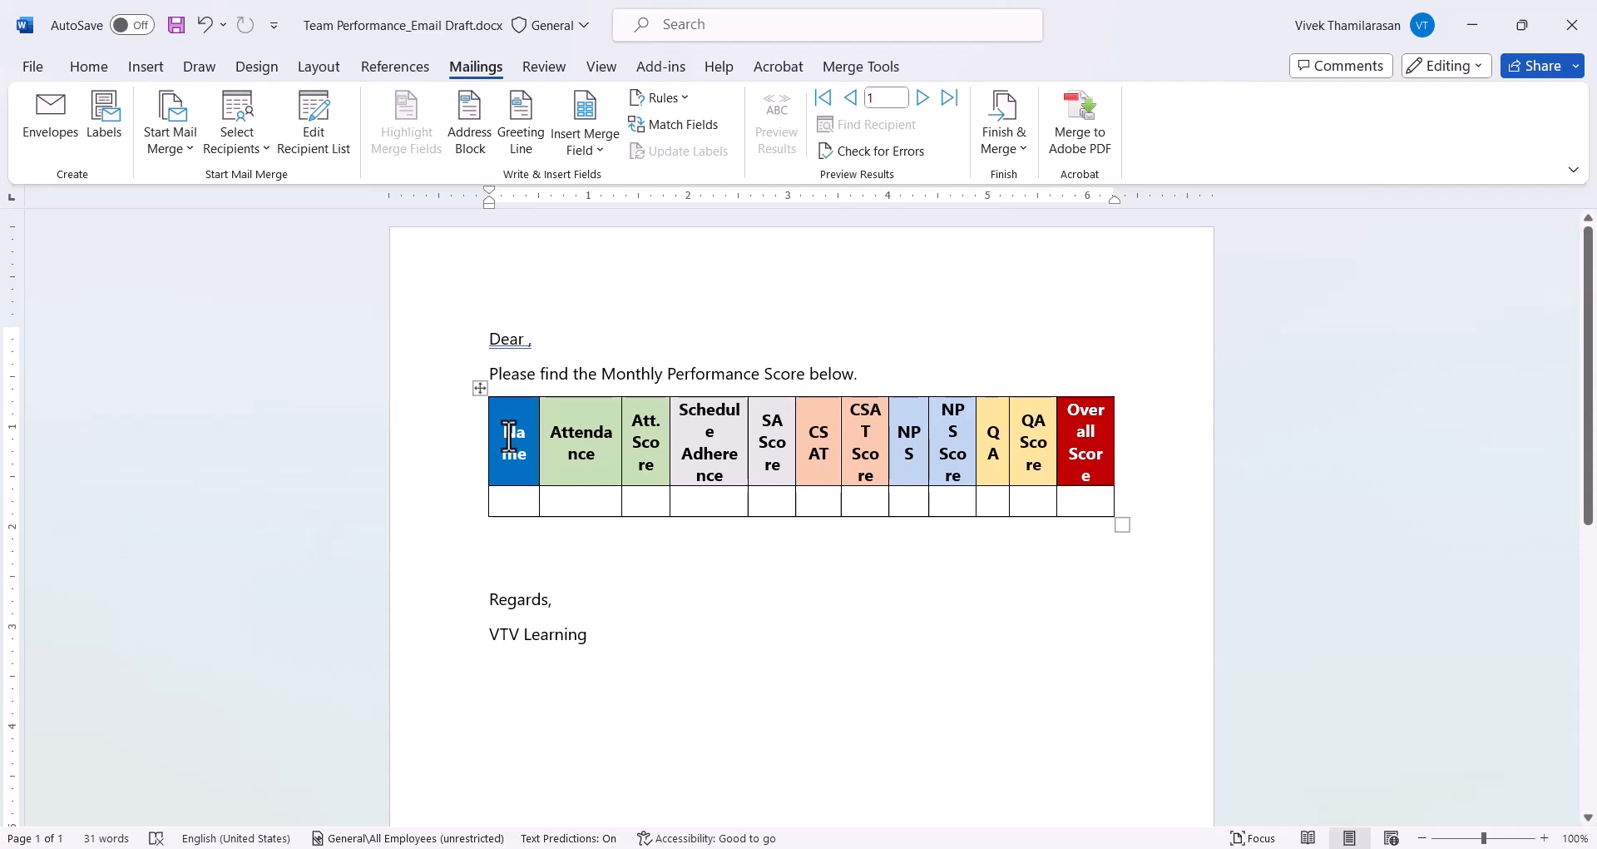
- Insert the Staff_Name, Attendance and Att_Score merge fields into the table cells under Name, Attendance and Att. Score
click(515, 501)
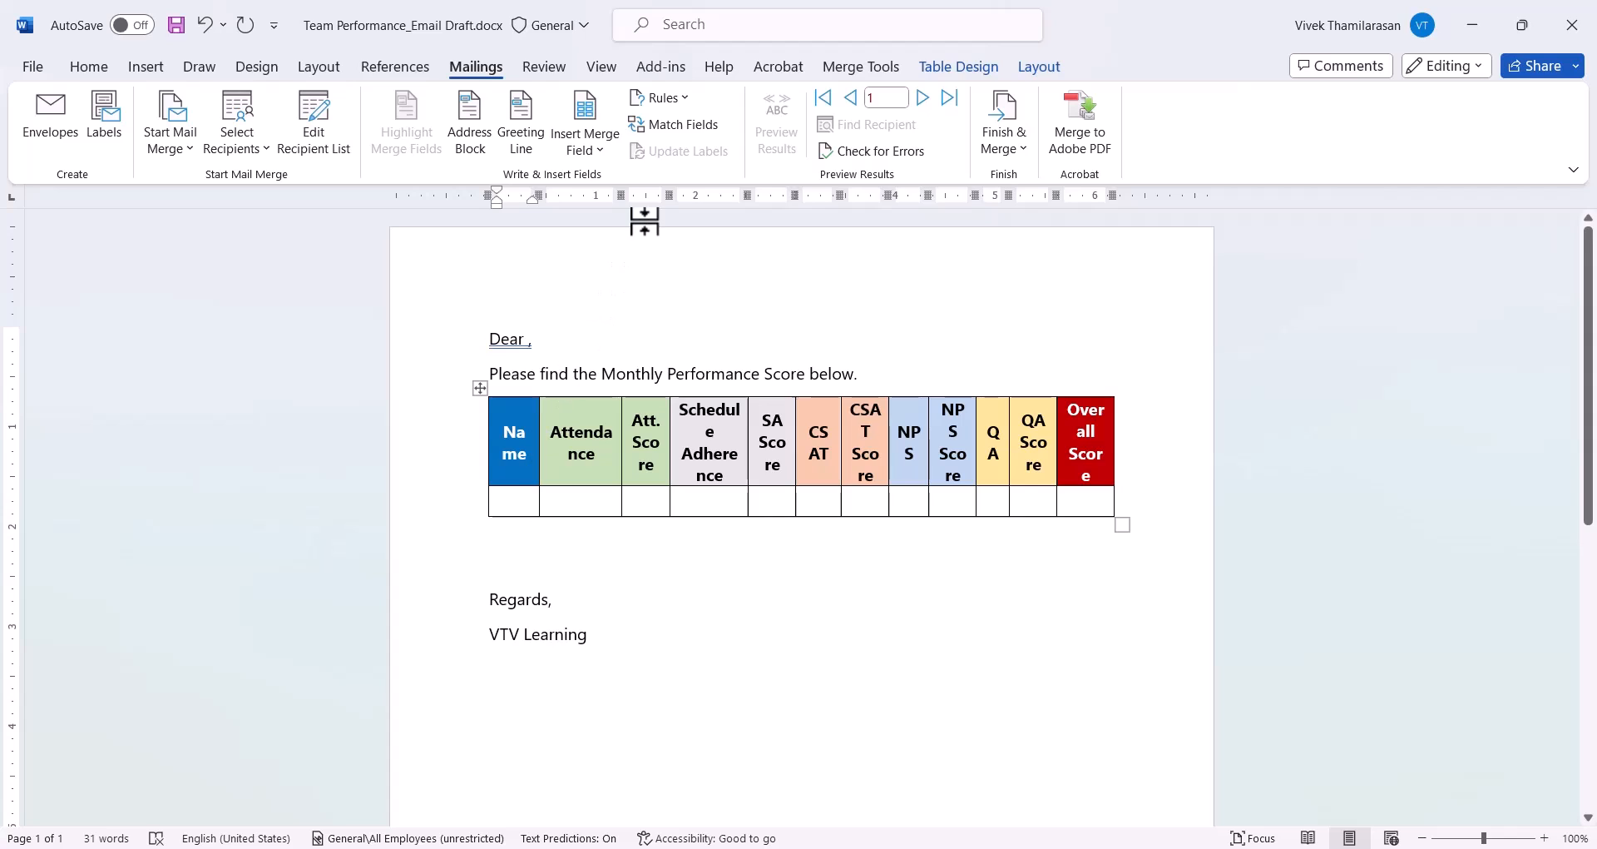
click(596, 152)
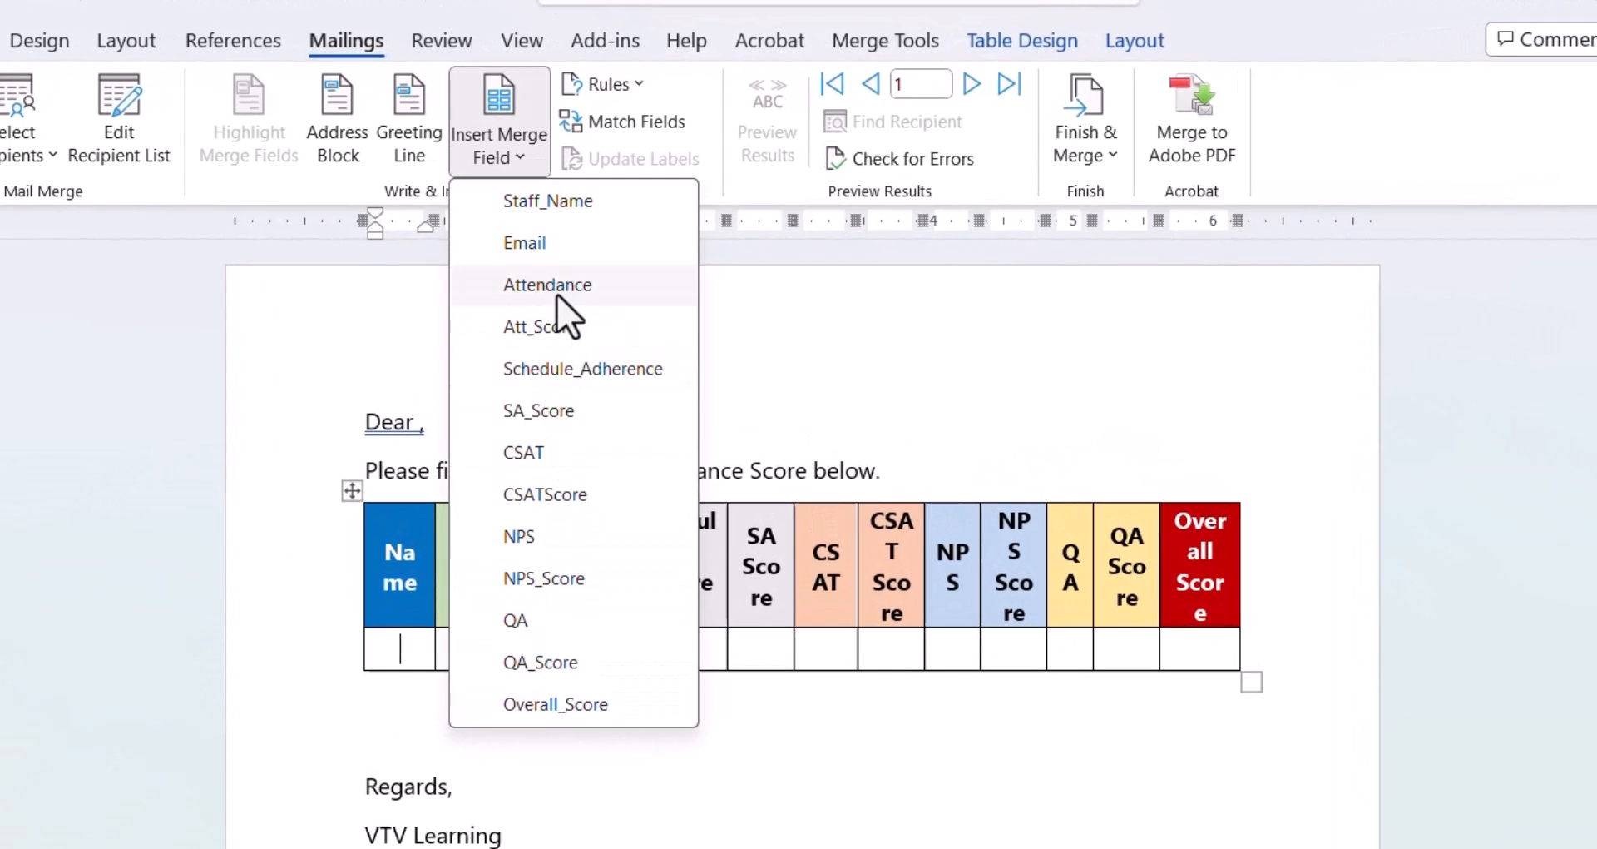
click(543, 205)
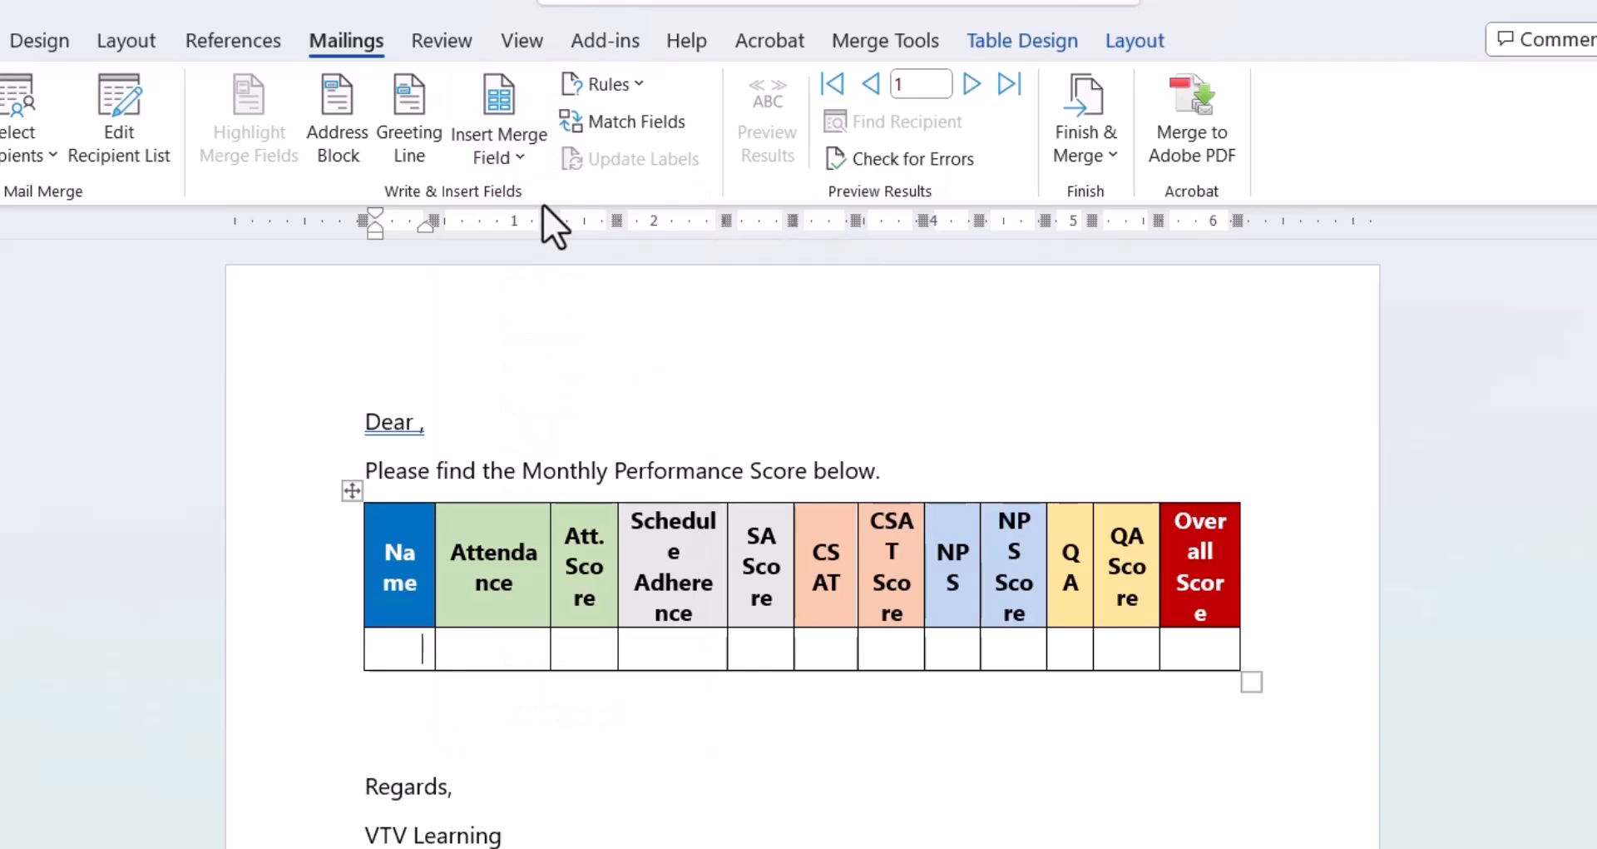
click(537, 653)
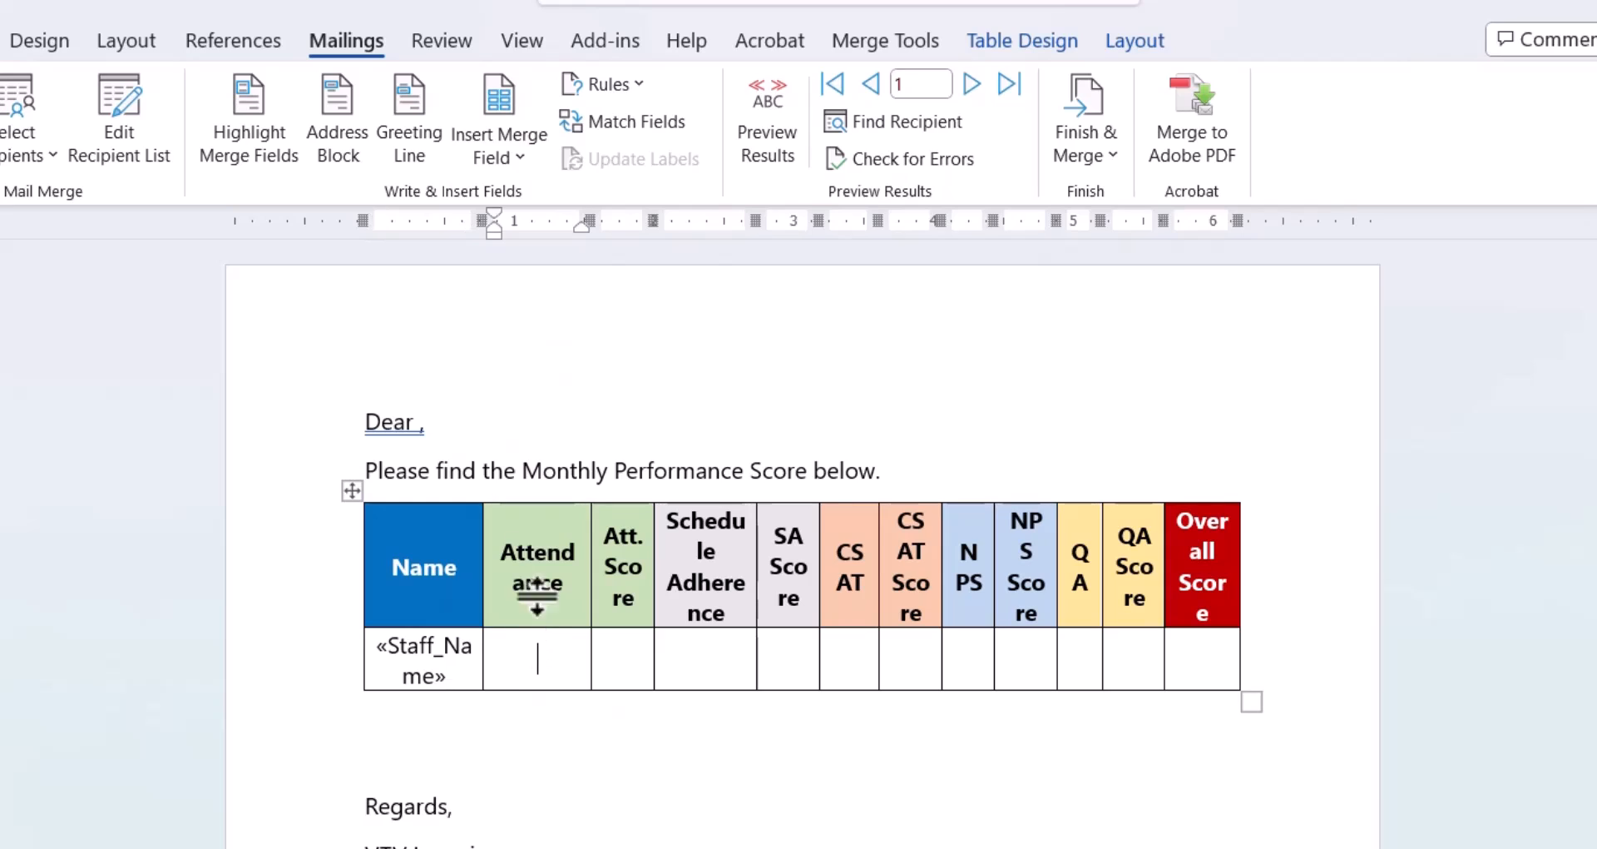
click(521, 157)
click(567, 283)
click(622, 656)
click(503, 156)
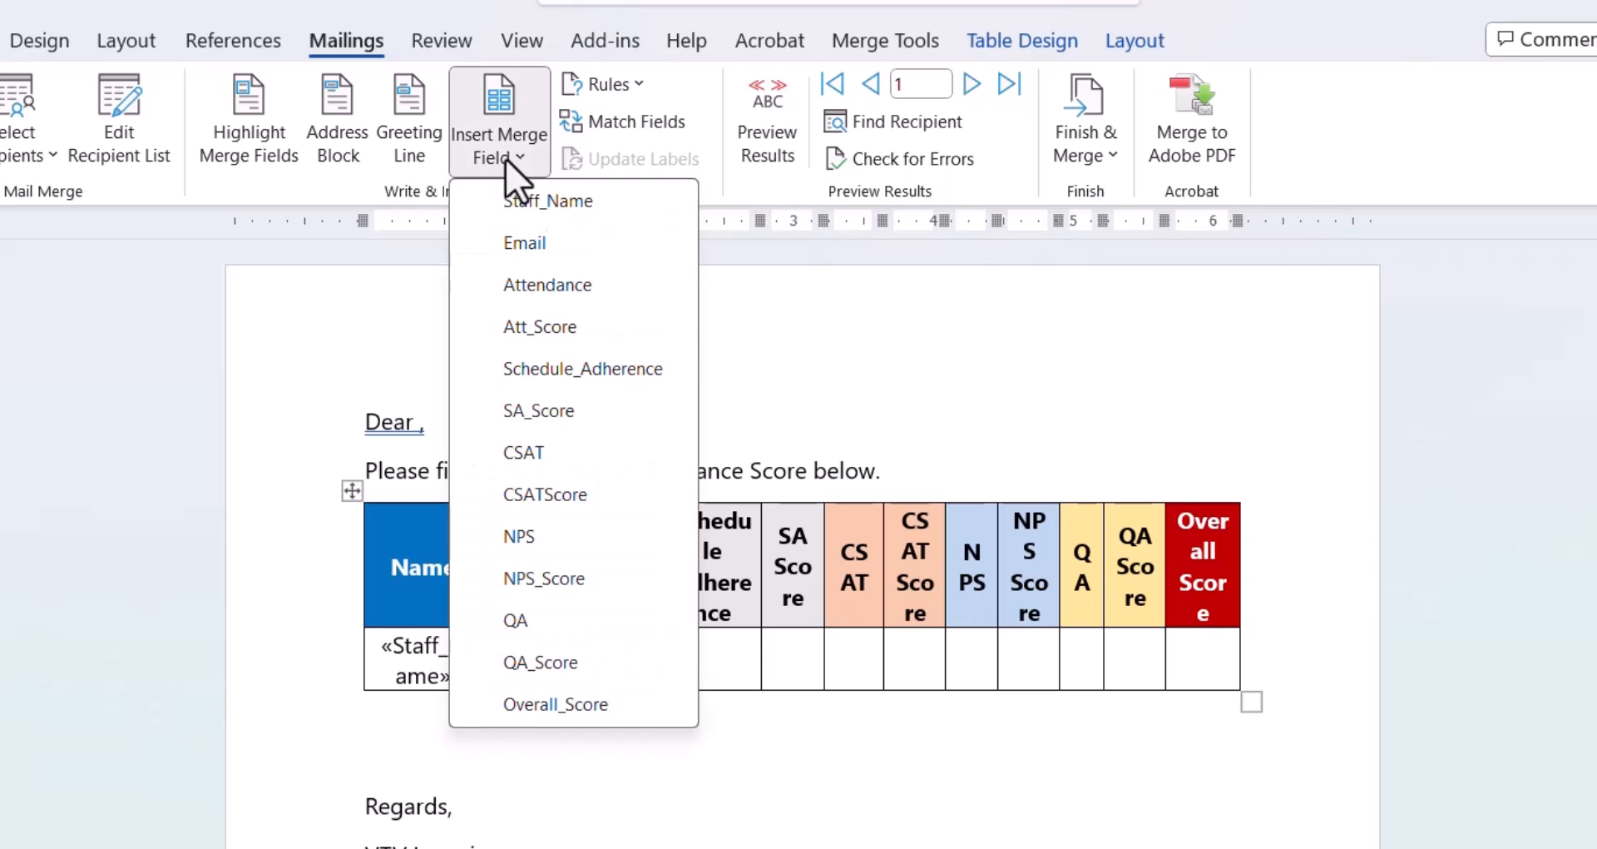
click(565, 327)
- Insert the Schedule_Adherence, SA_Score and CSAT merge fields into the matching cells of the table's second row
click(709, 659)
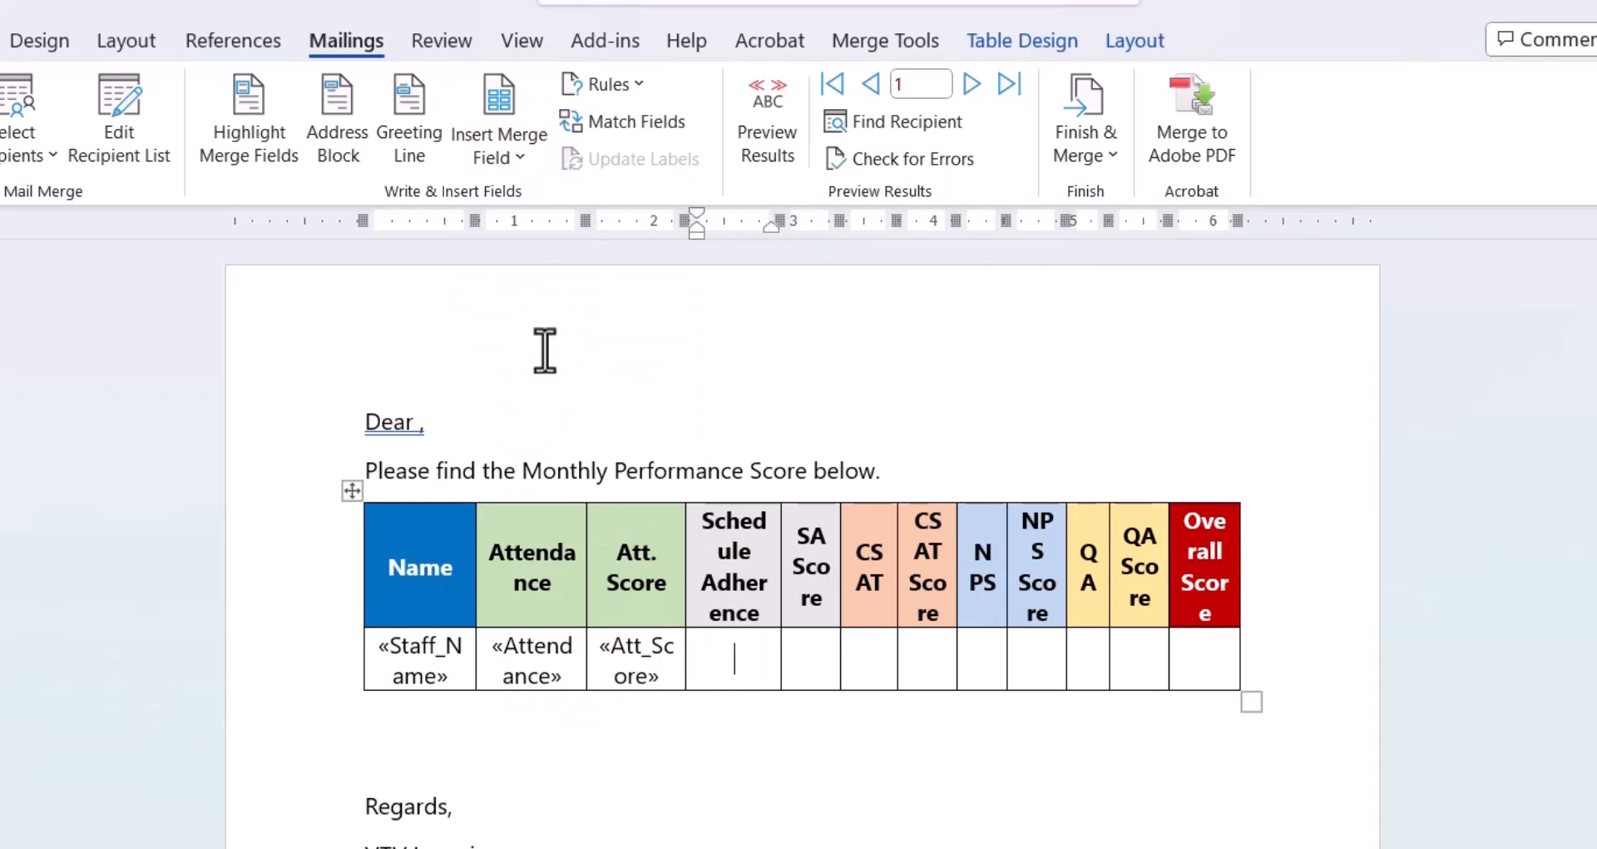
click(496, 158)
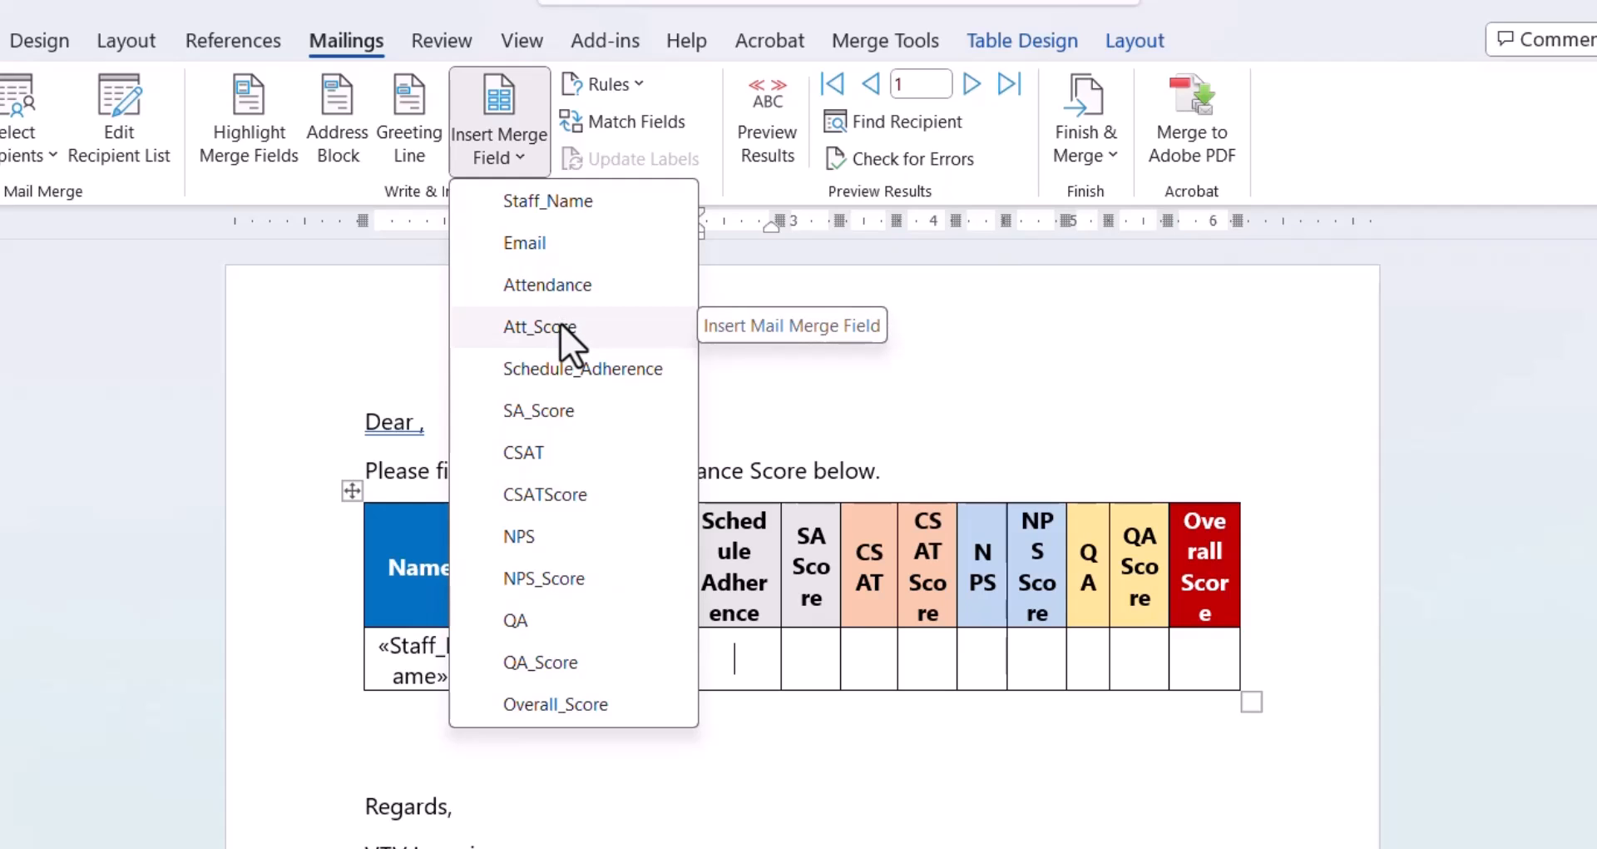
click(561, 371)
click(536, 133)
click(566, 409)
click(500, 154)
click(541, 453)
- Fill the remaining second-row cells with the CSATScore, NPS, NPS_Score, QA, QA_Score and Overall_Score merge fields
click(965, 690)
click(499, 142)
click(532, 492)
click(1012, 698)
click(499, 141)
click(524, 535)
click(1061, 713)
click(499, 142)
click(546, 577)
click(1116, 699)
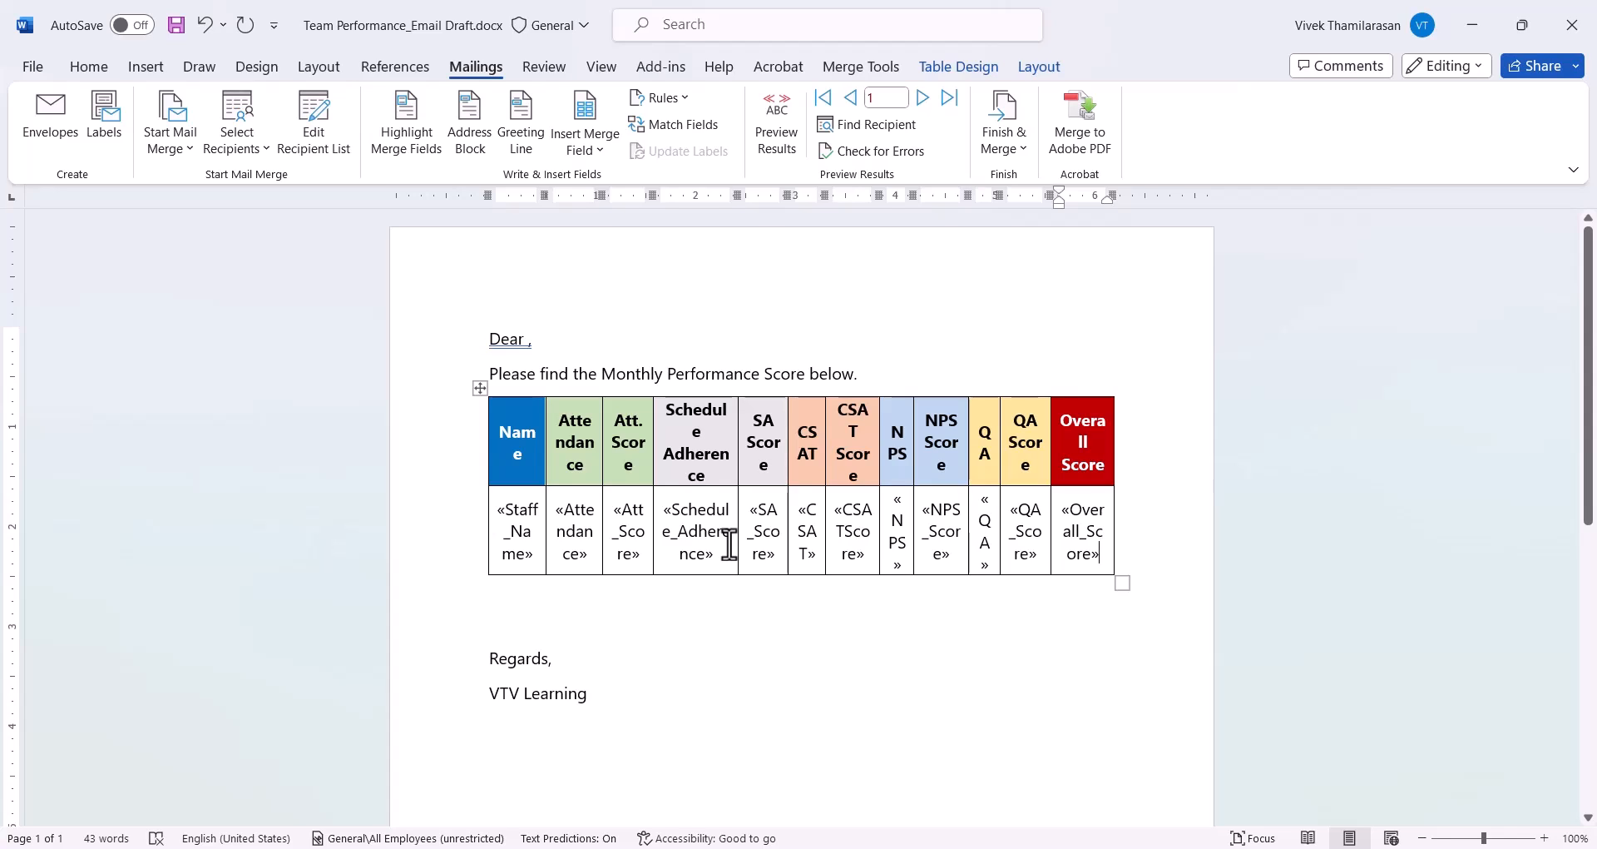
- Insert the Staff_Name merge field between "Dear" and the comma in the greeting line
click(528, 339)
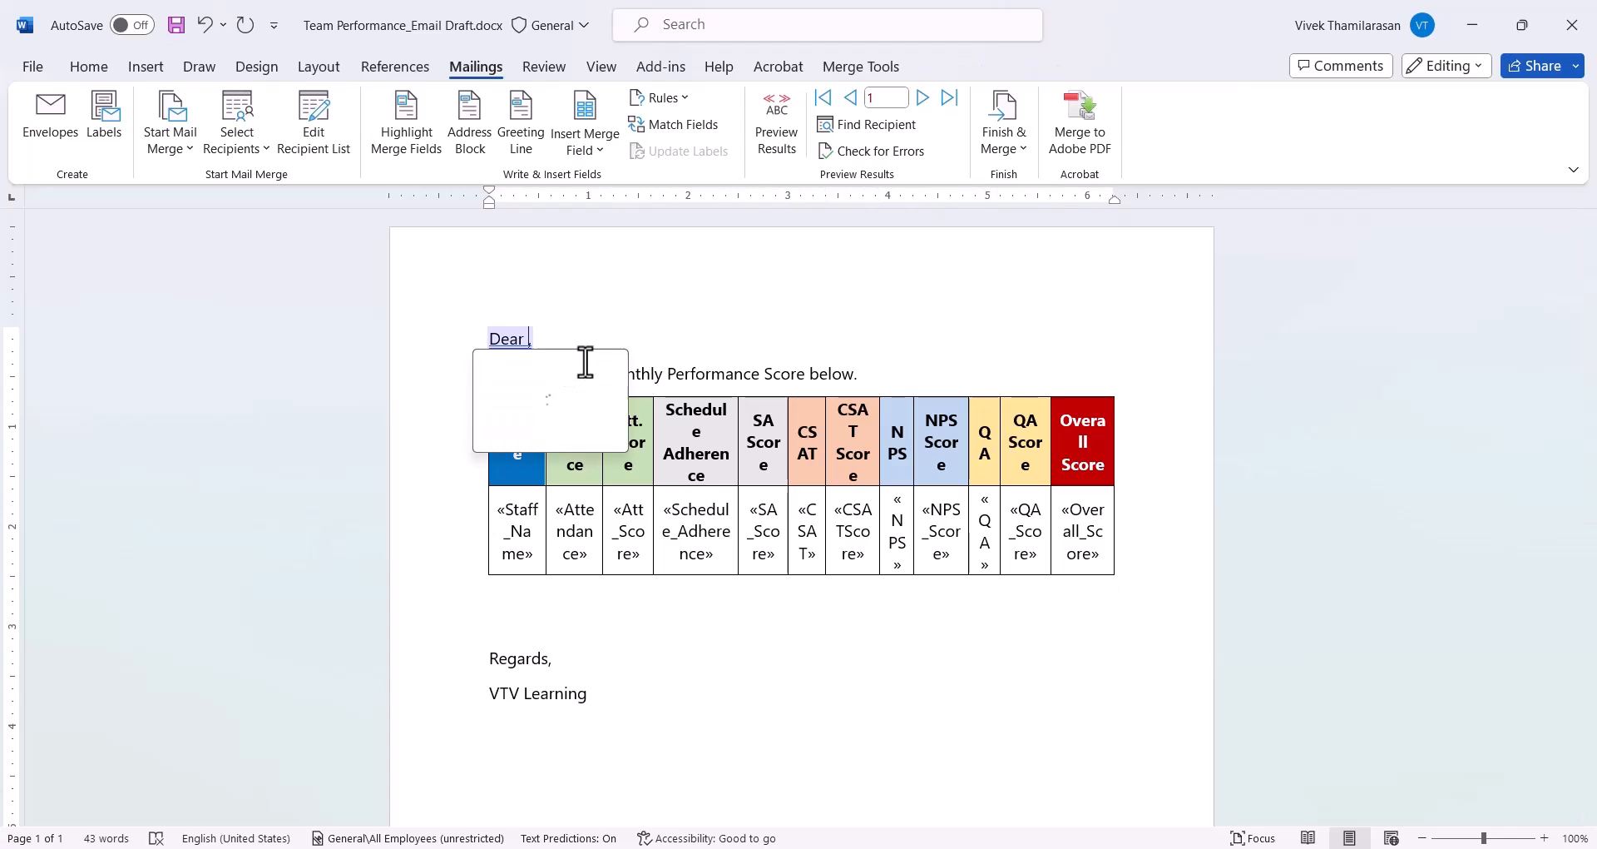
click(585, 116)
click(619, 181)
click(624, 608)
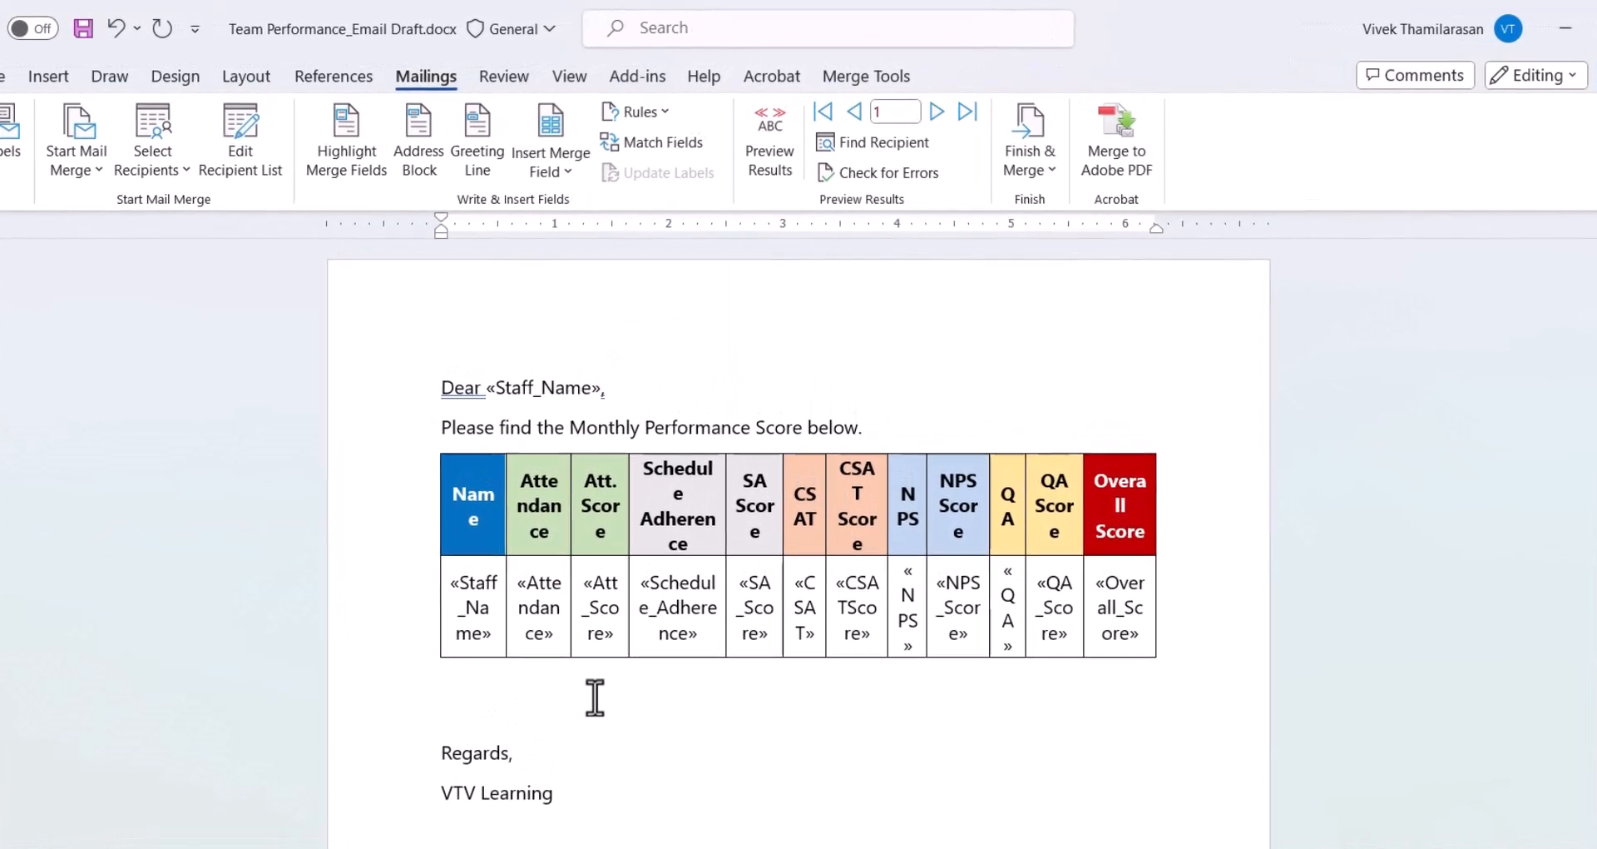
- Preview the merged letter for several recipients in turn, and return to the merge field view
click(767, 145)
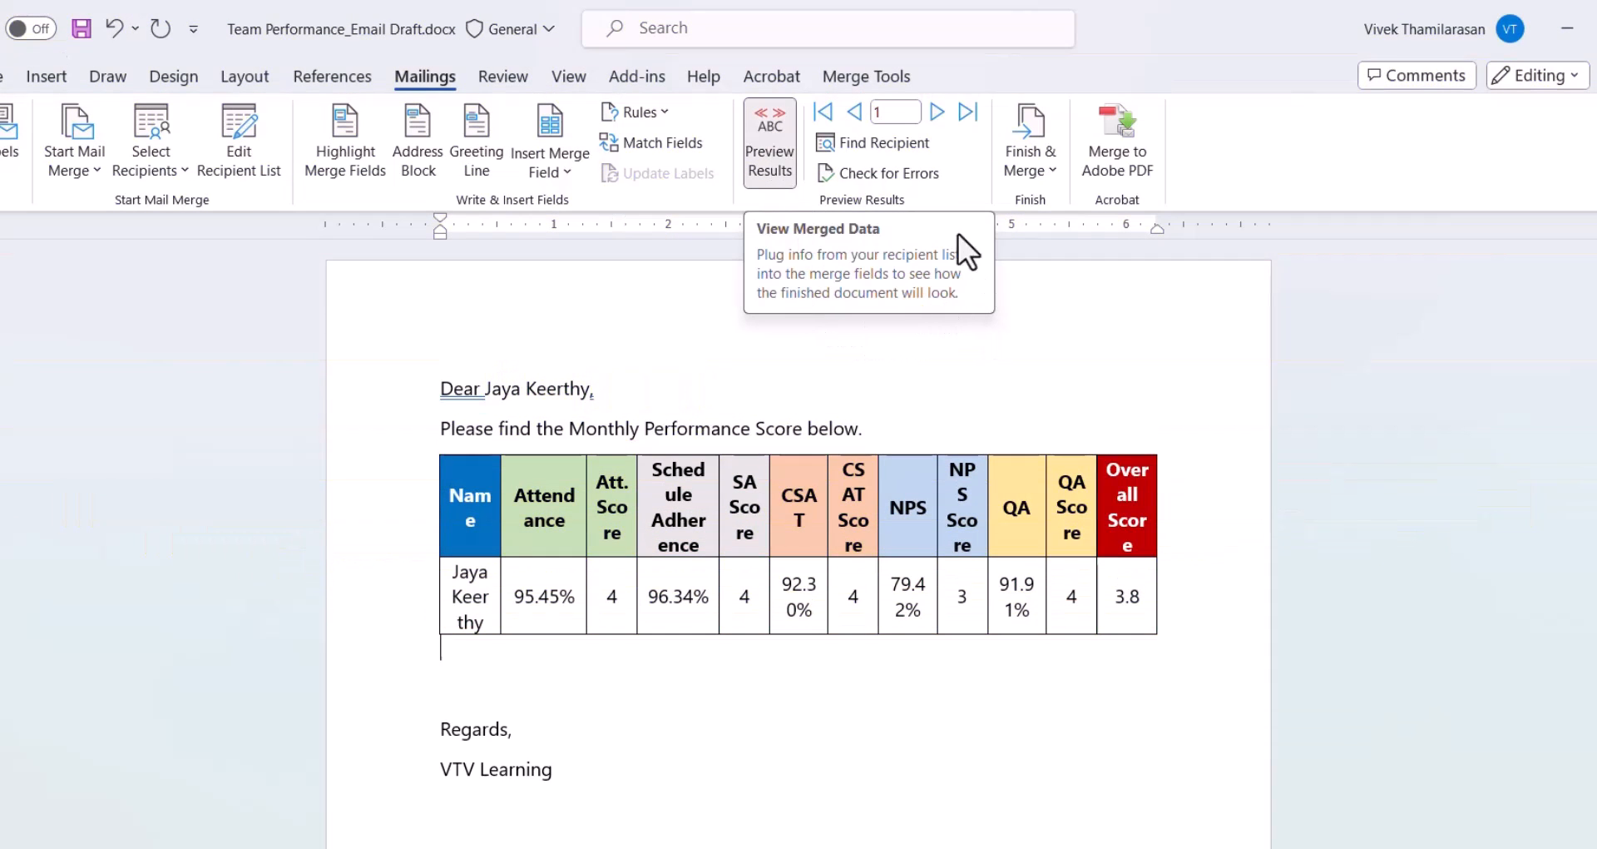
click(939, 110)
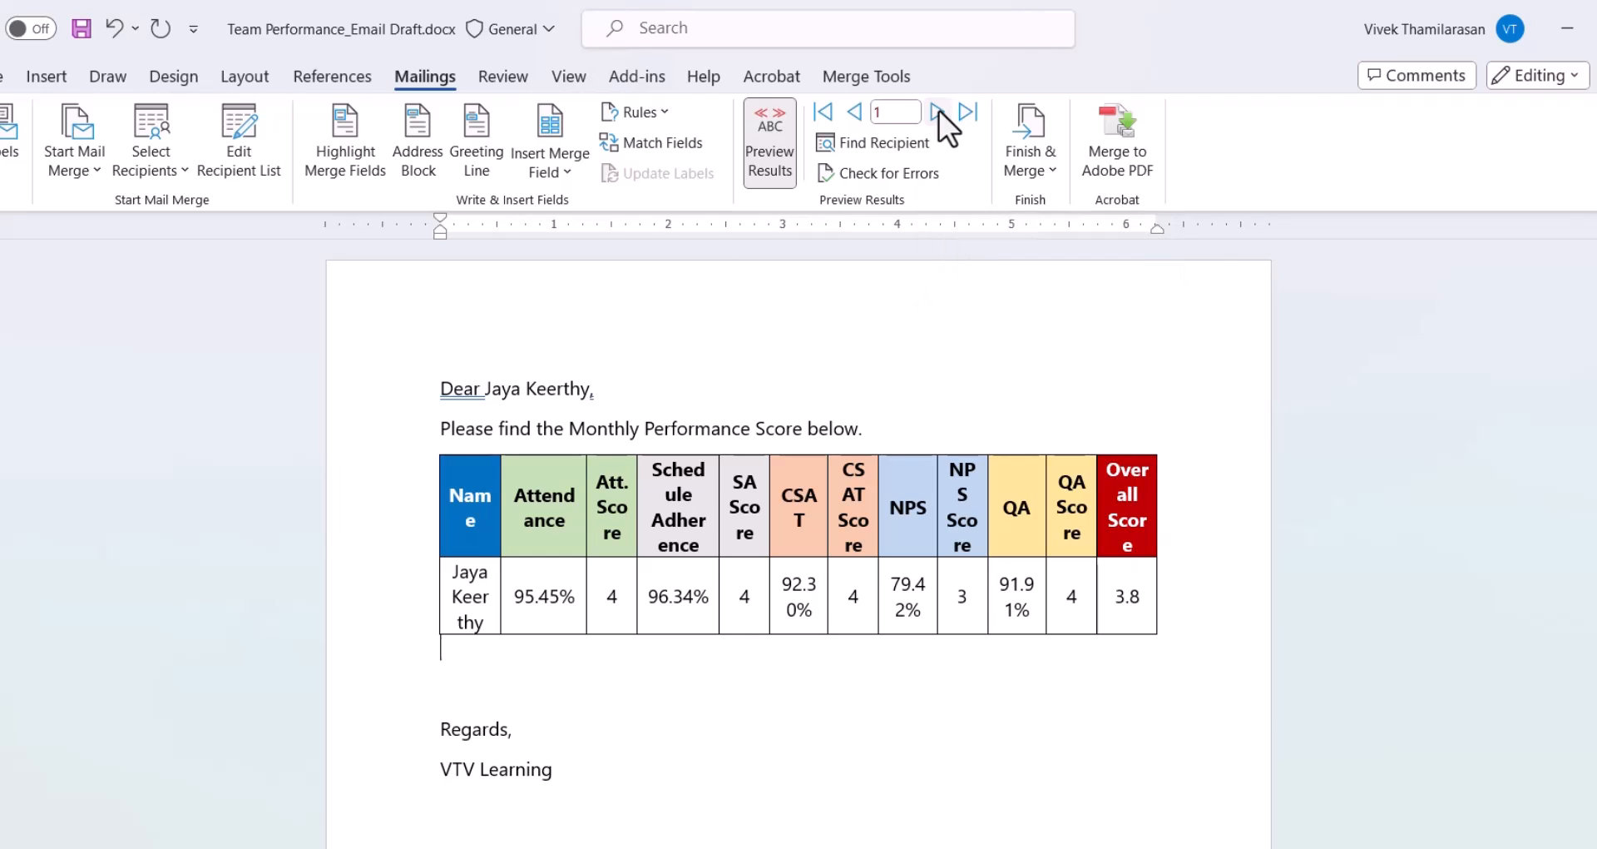
click(939, 110)
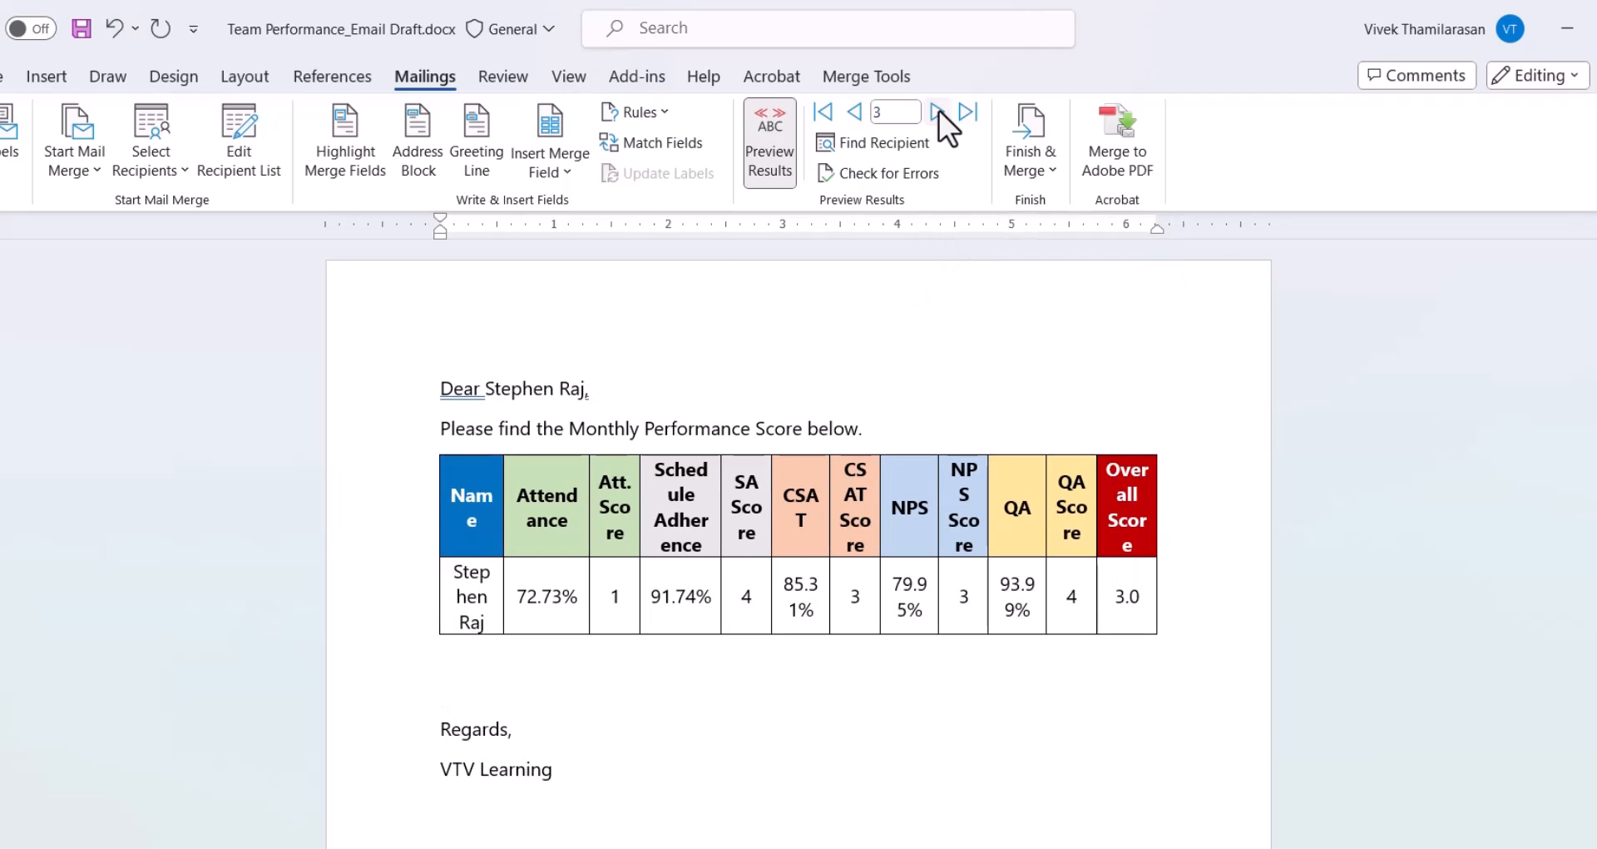
click(938, 110)
double_click(772, 151)
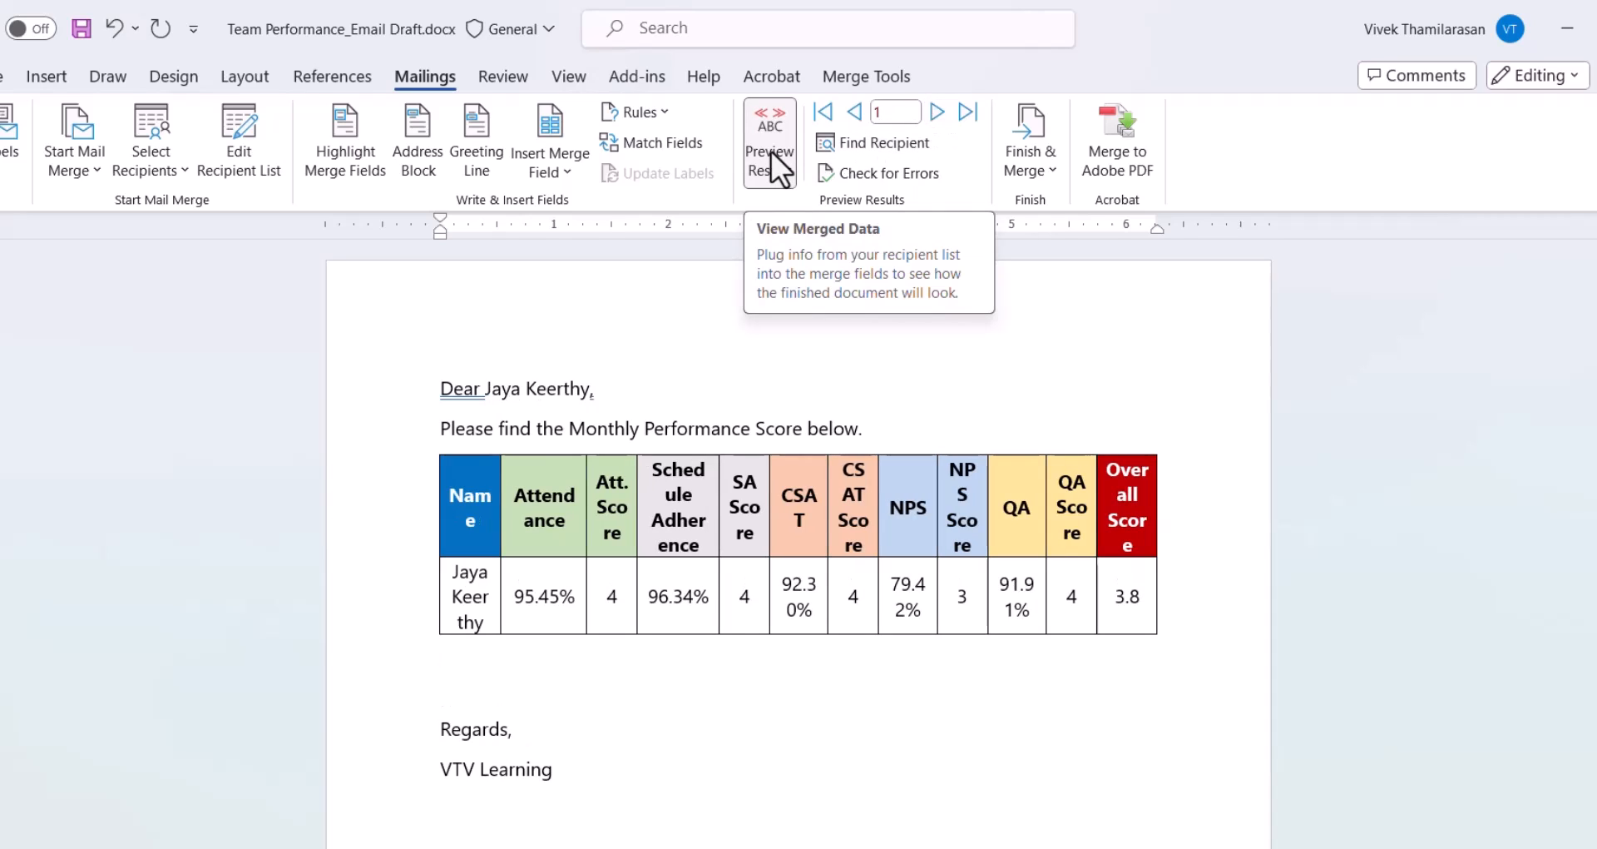
click(771, 152)
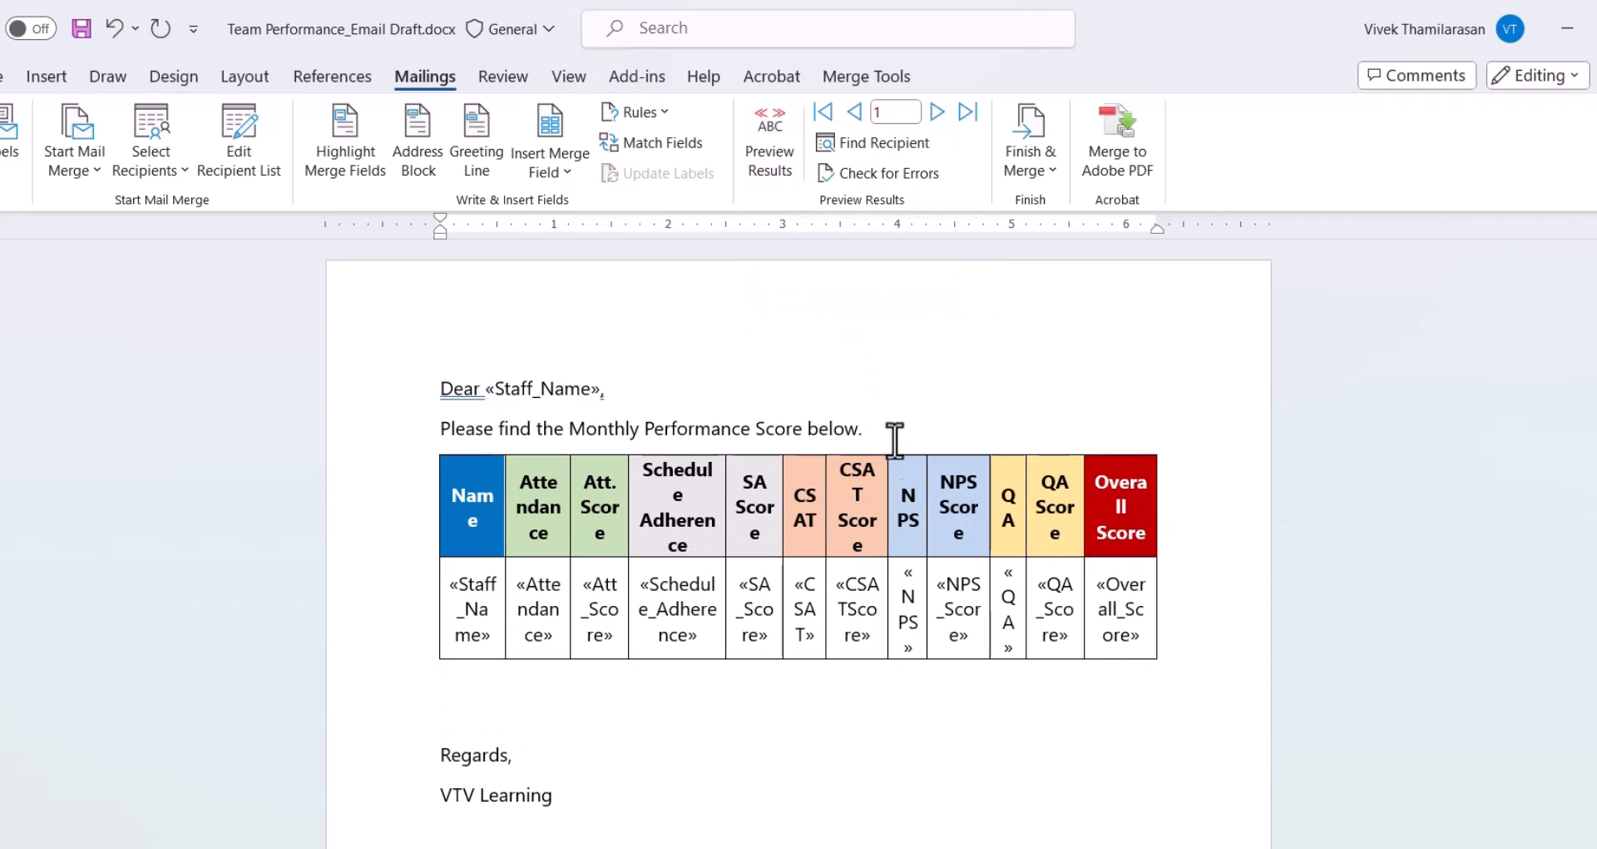
- Bold all the merge fields in the table's second row
drag(1141, 646, 797, 643)
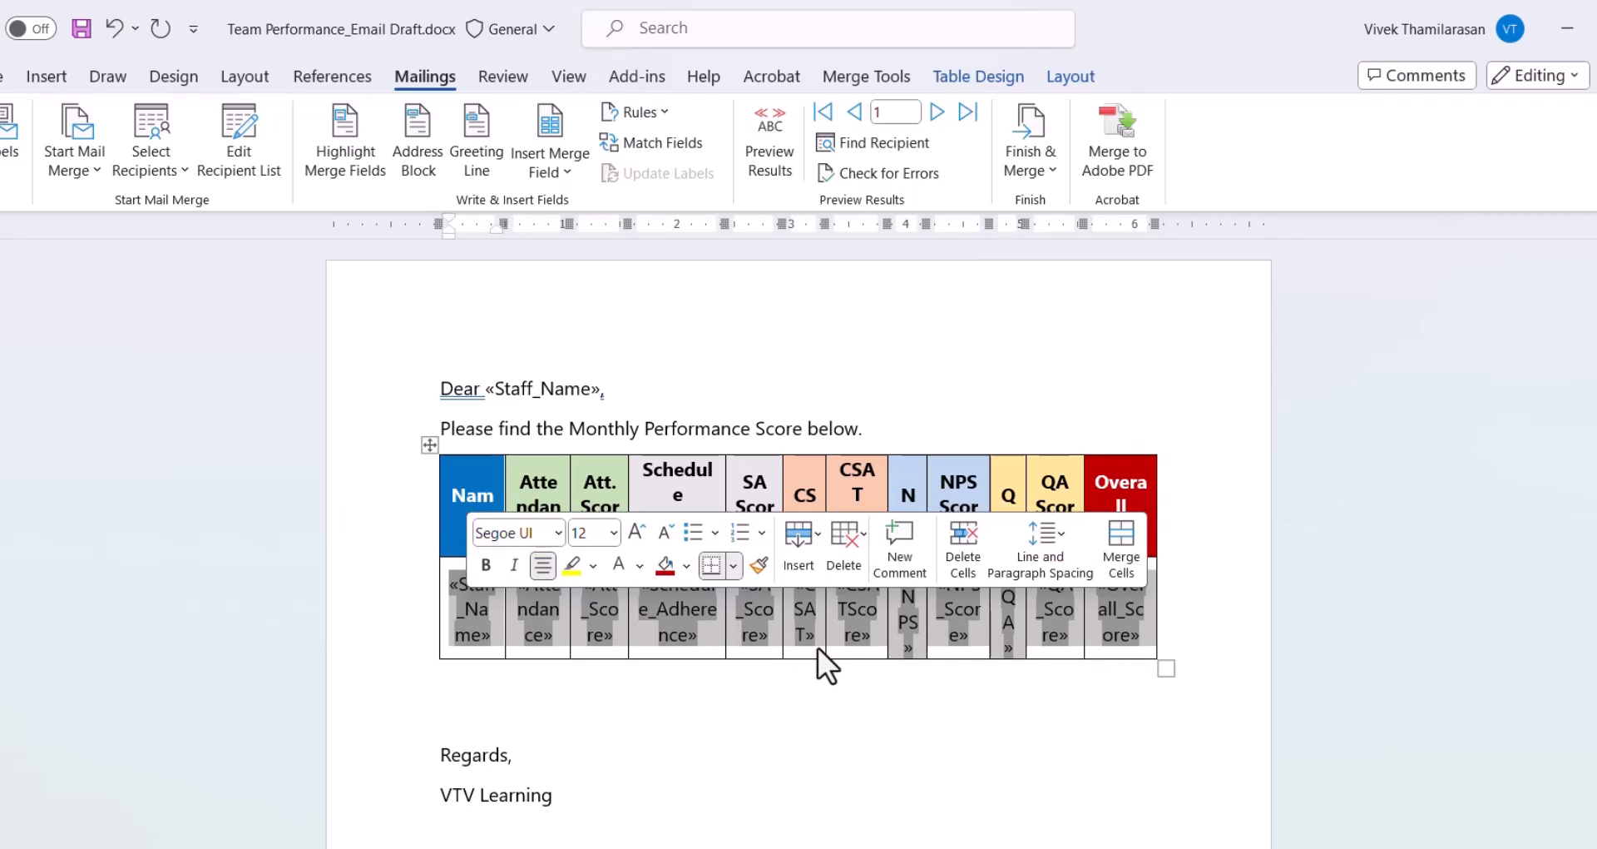
click(932, 429)
- Merge only the current record to e-mail, using the Email field, subject "Monthly Performane Report - Jan 2021" and HTML format
click(1049, 167)
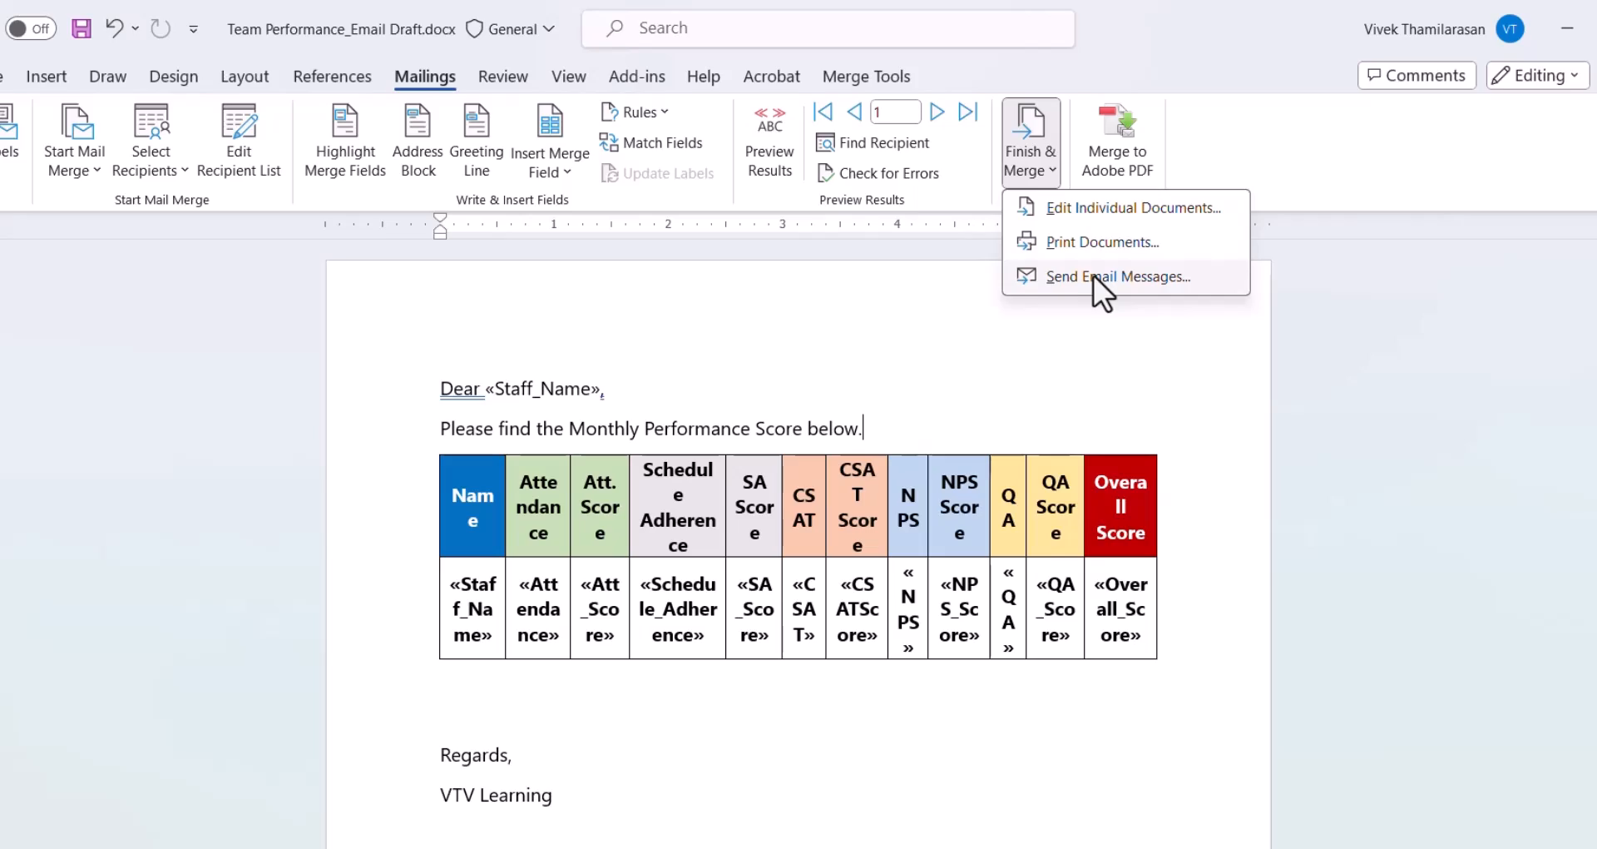
click(1093, 274)
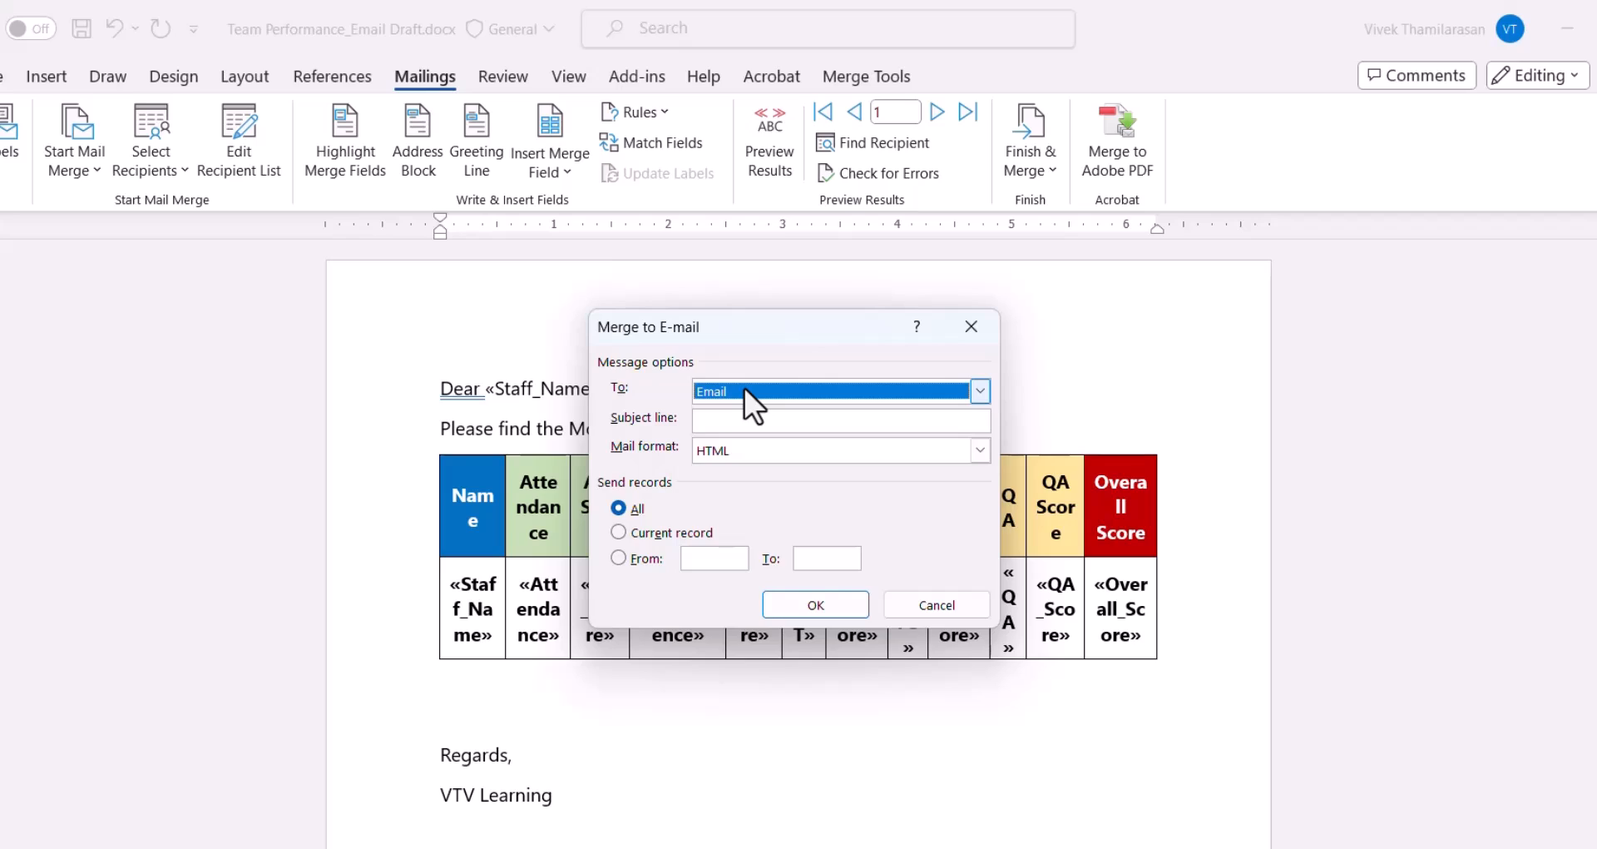
click(711, 421)
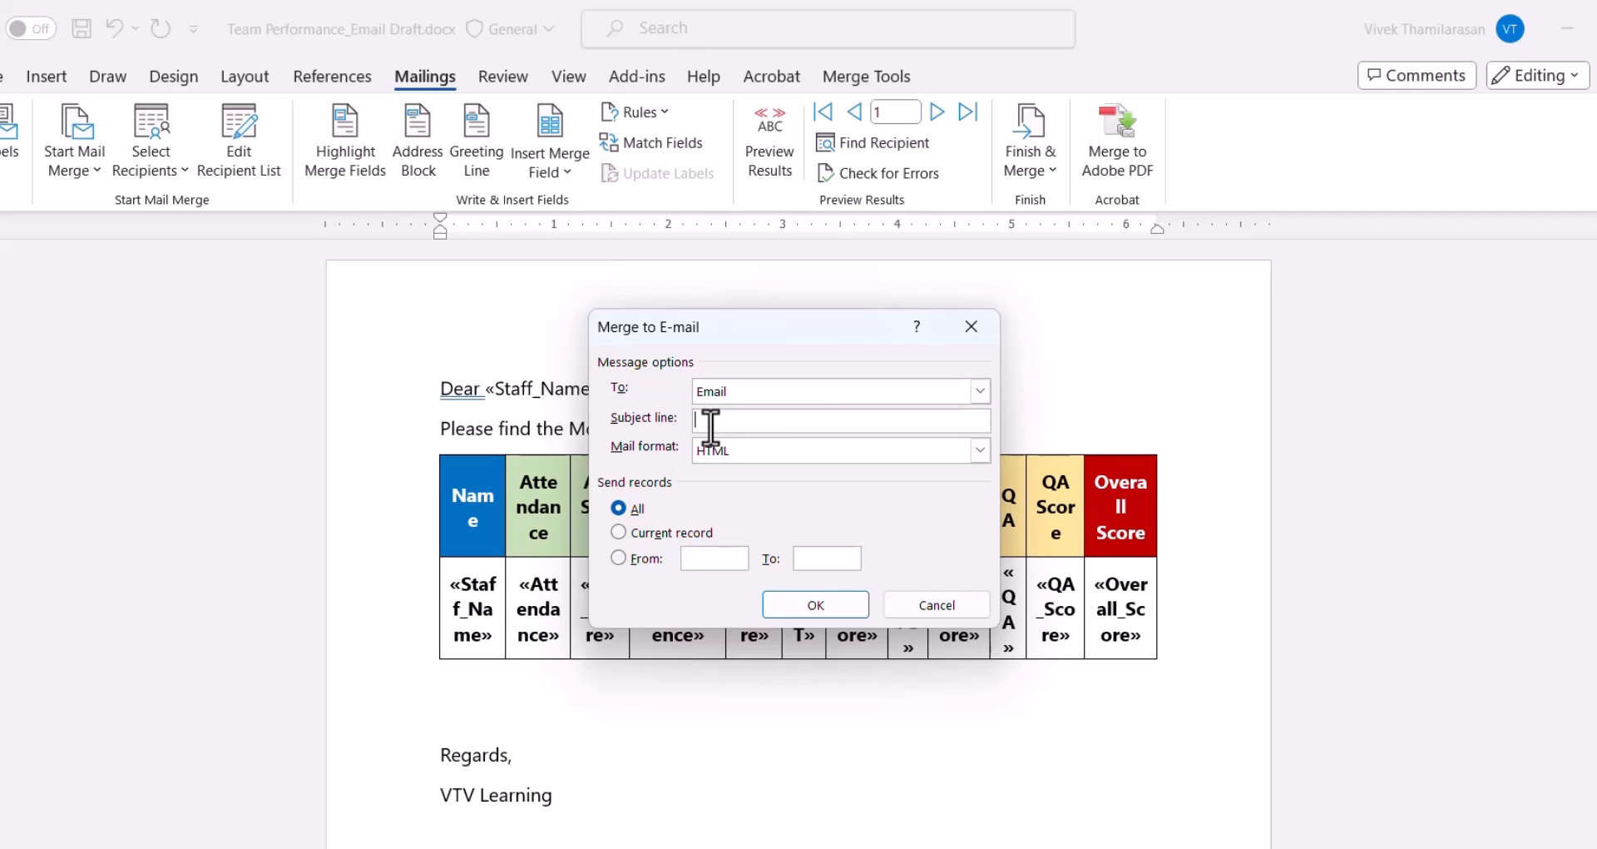
text(Monthly Performane Report - Jan 2021)
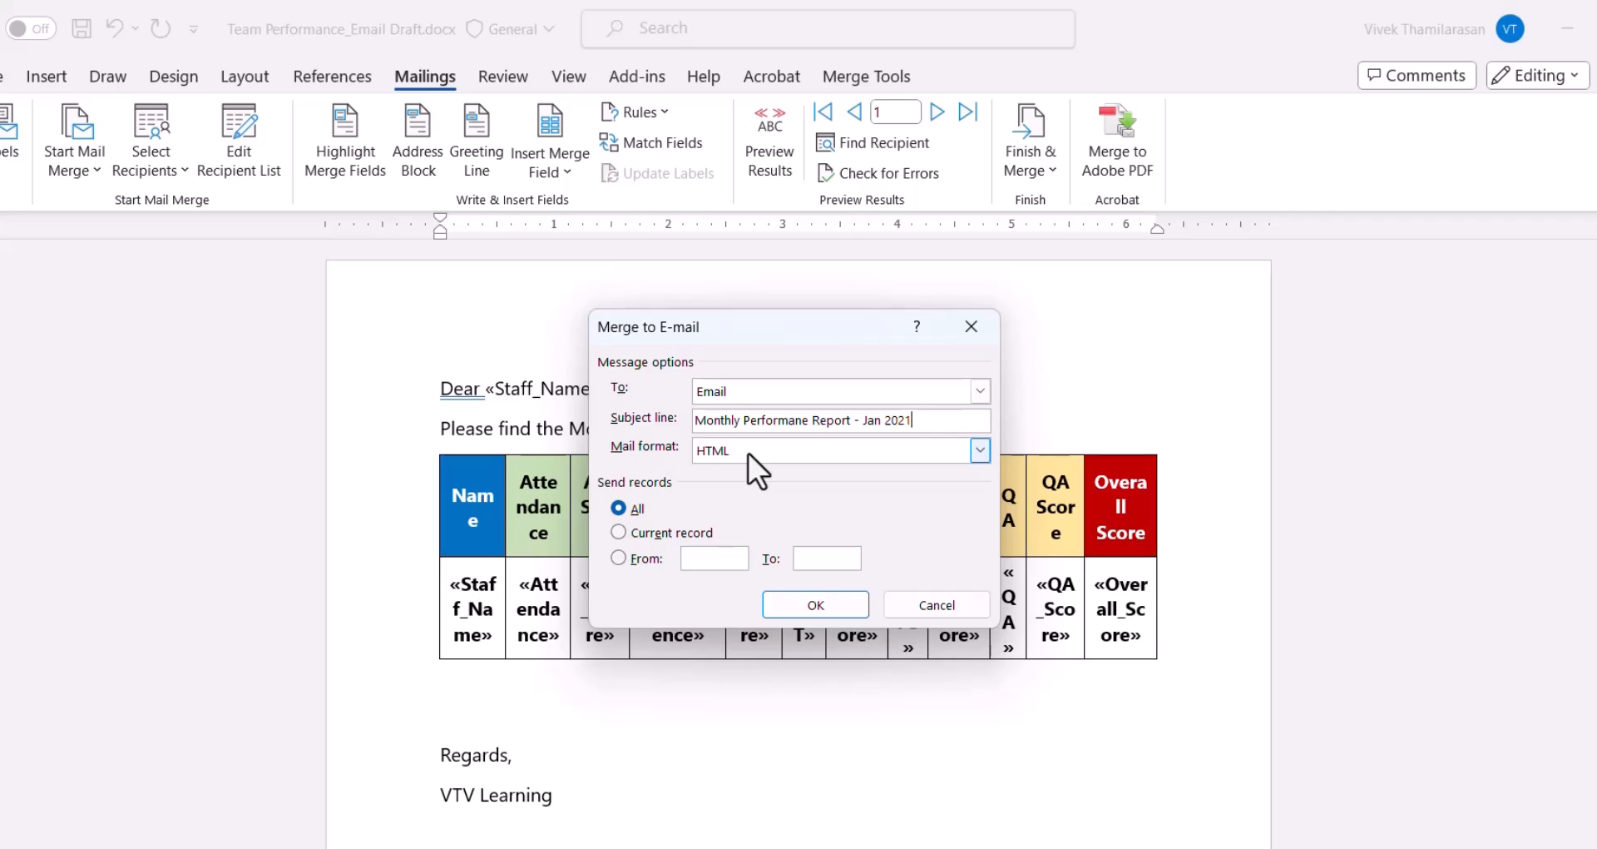
click(747, 453)
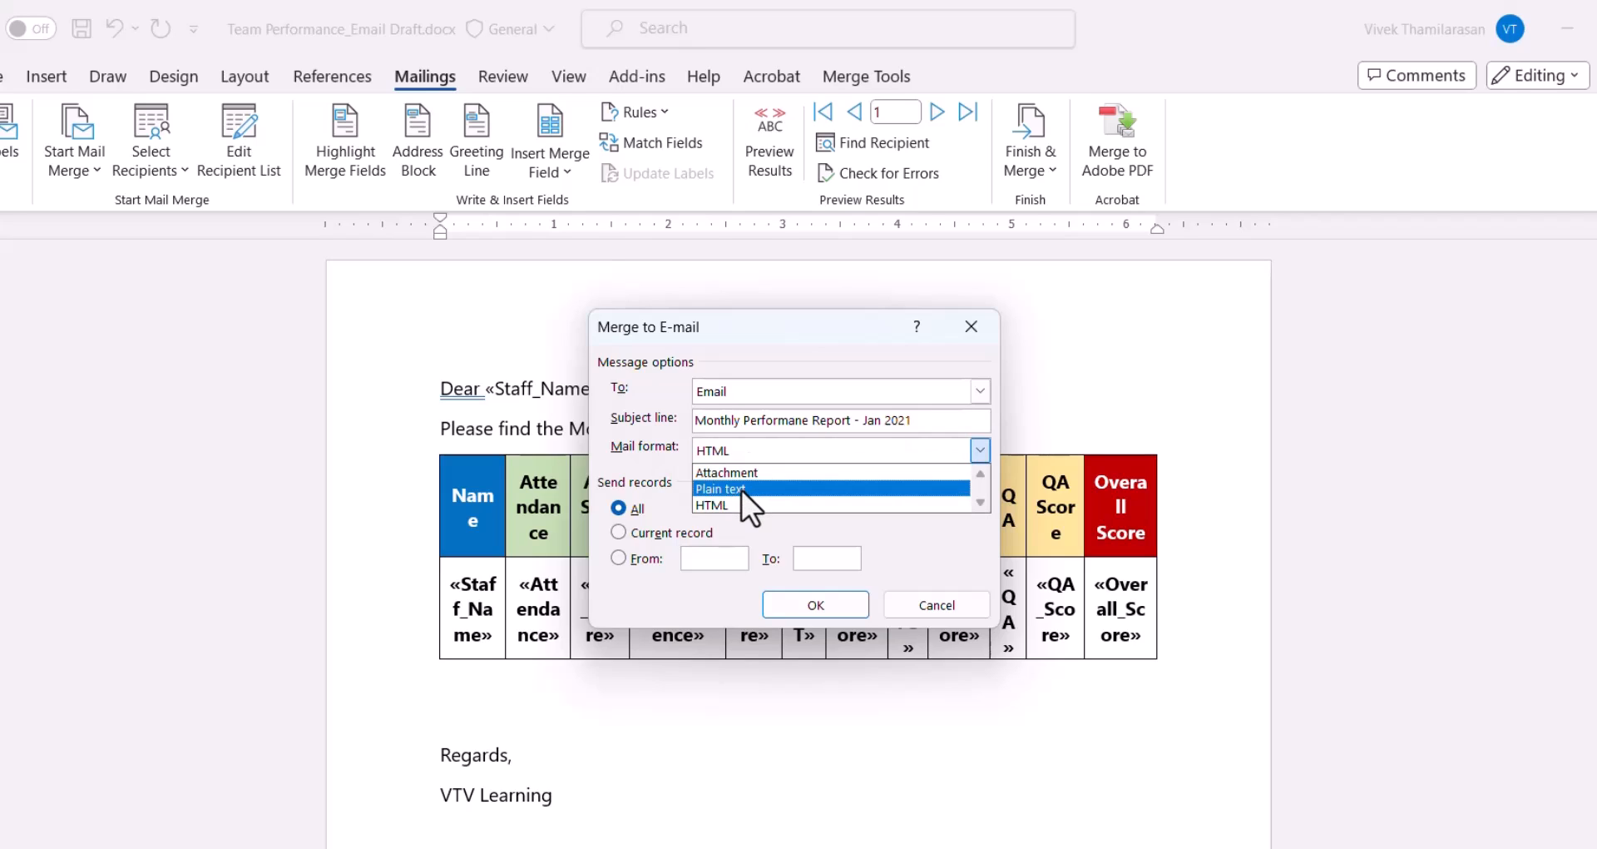
click(746, 460)
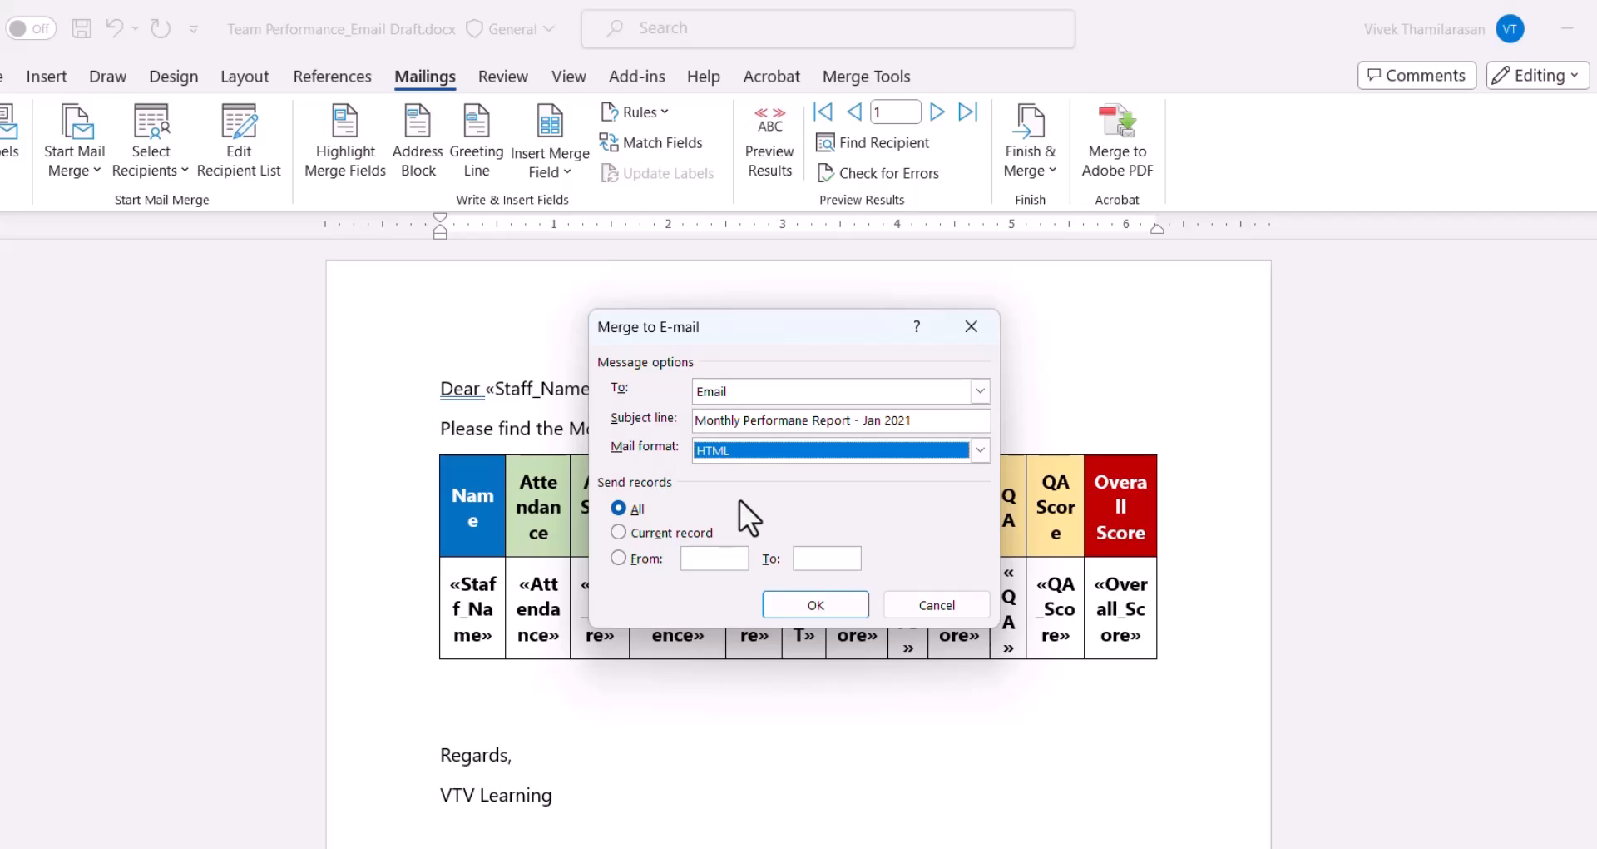
click(619, 533)
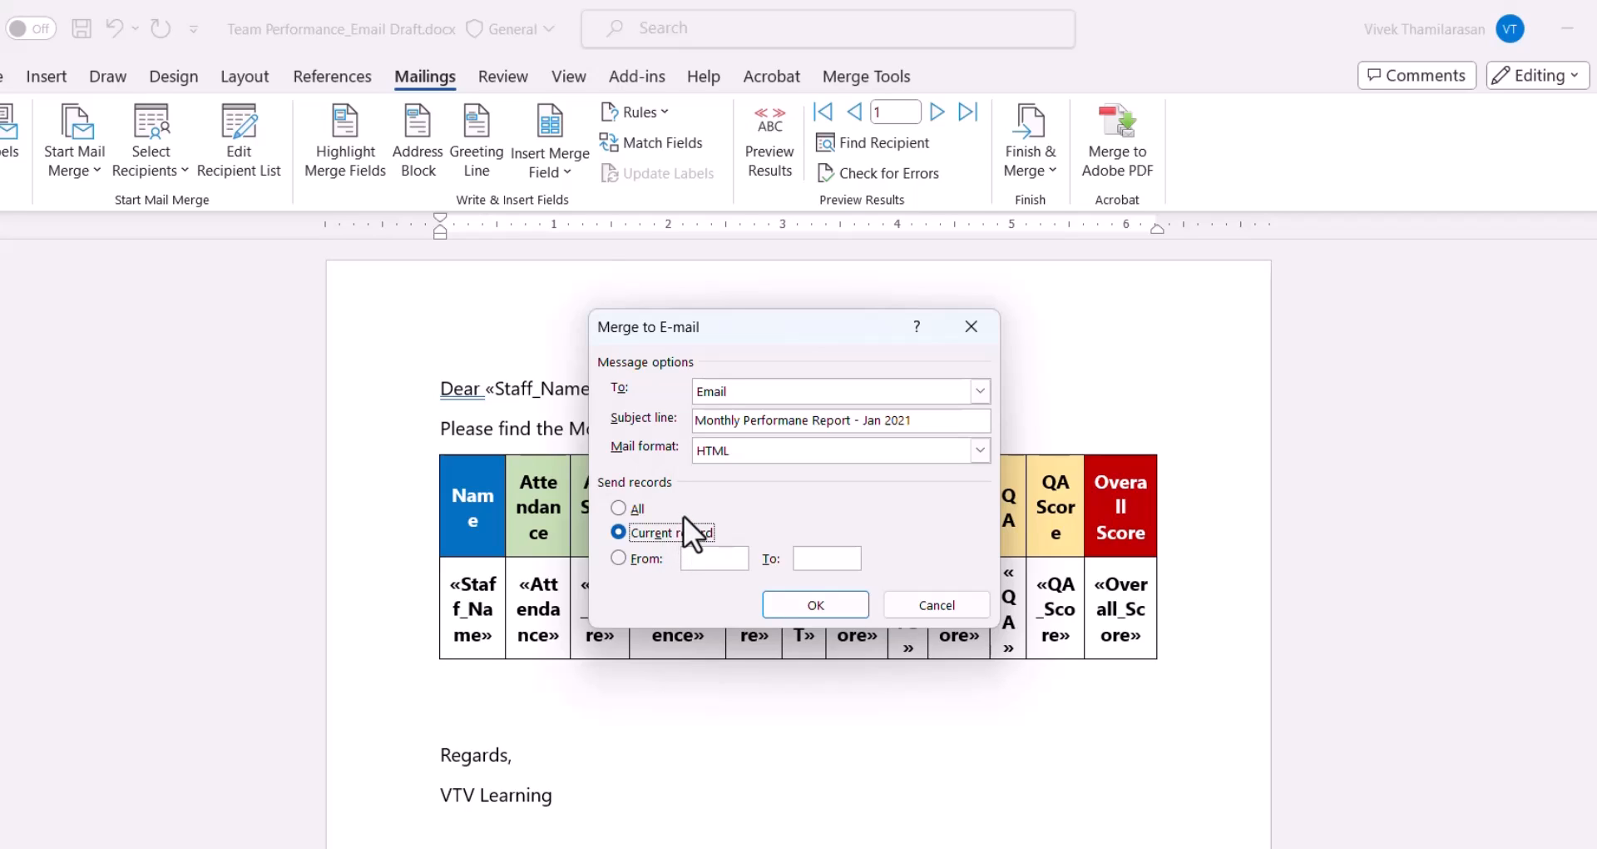
click(817, 603)
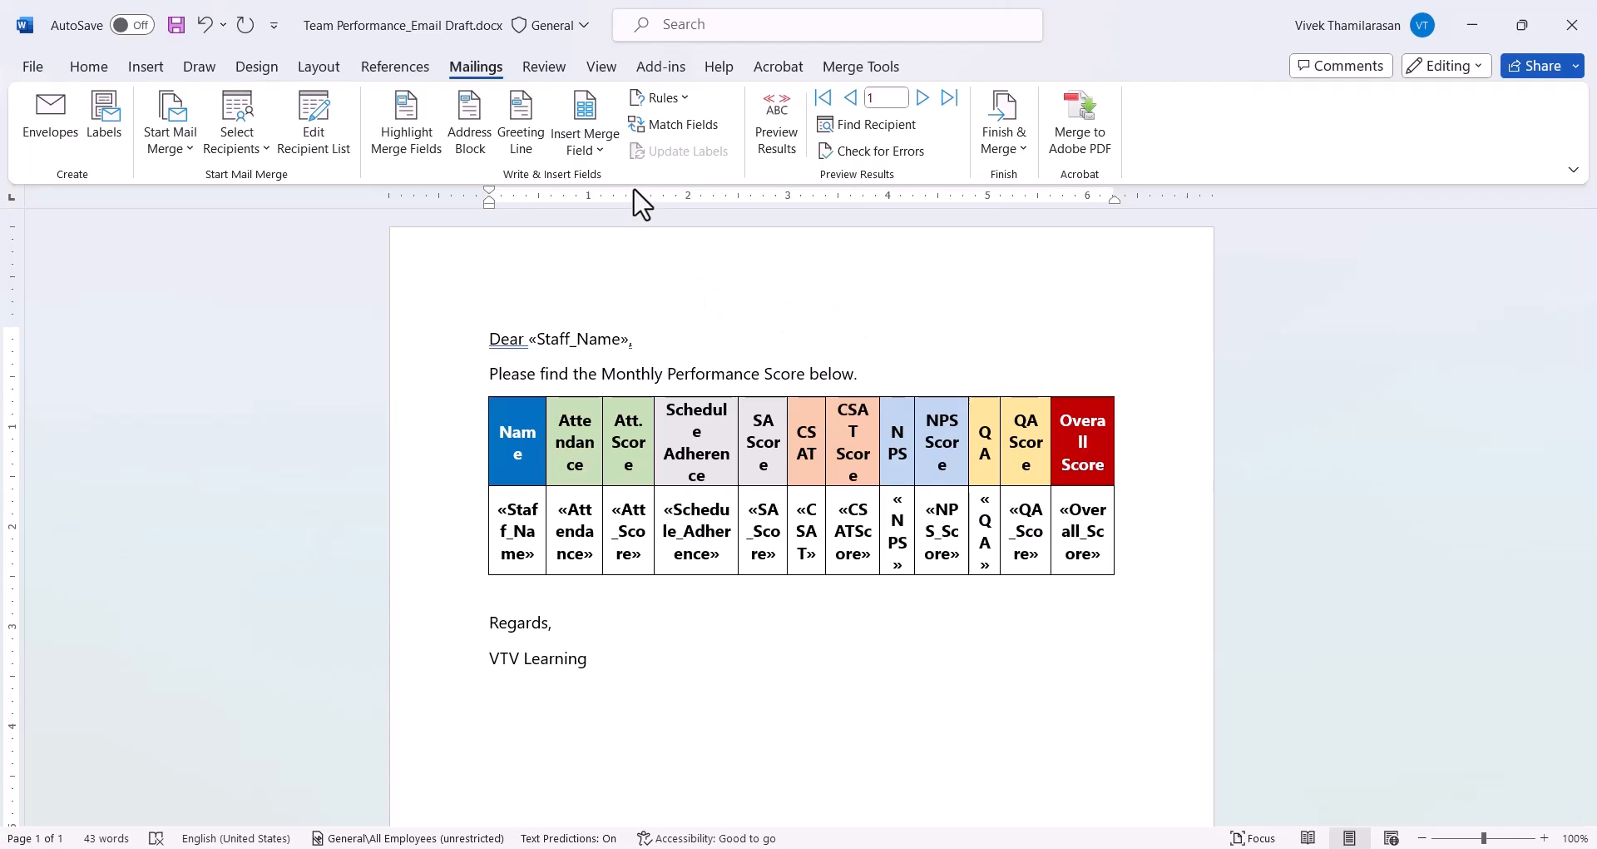
- Merge all records to e-mail, using the Email field, subject "Monthly Performane Report - Jan 2021" and HTML format
click(1015, 158)
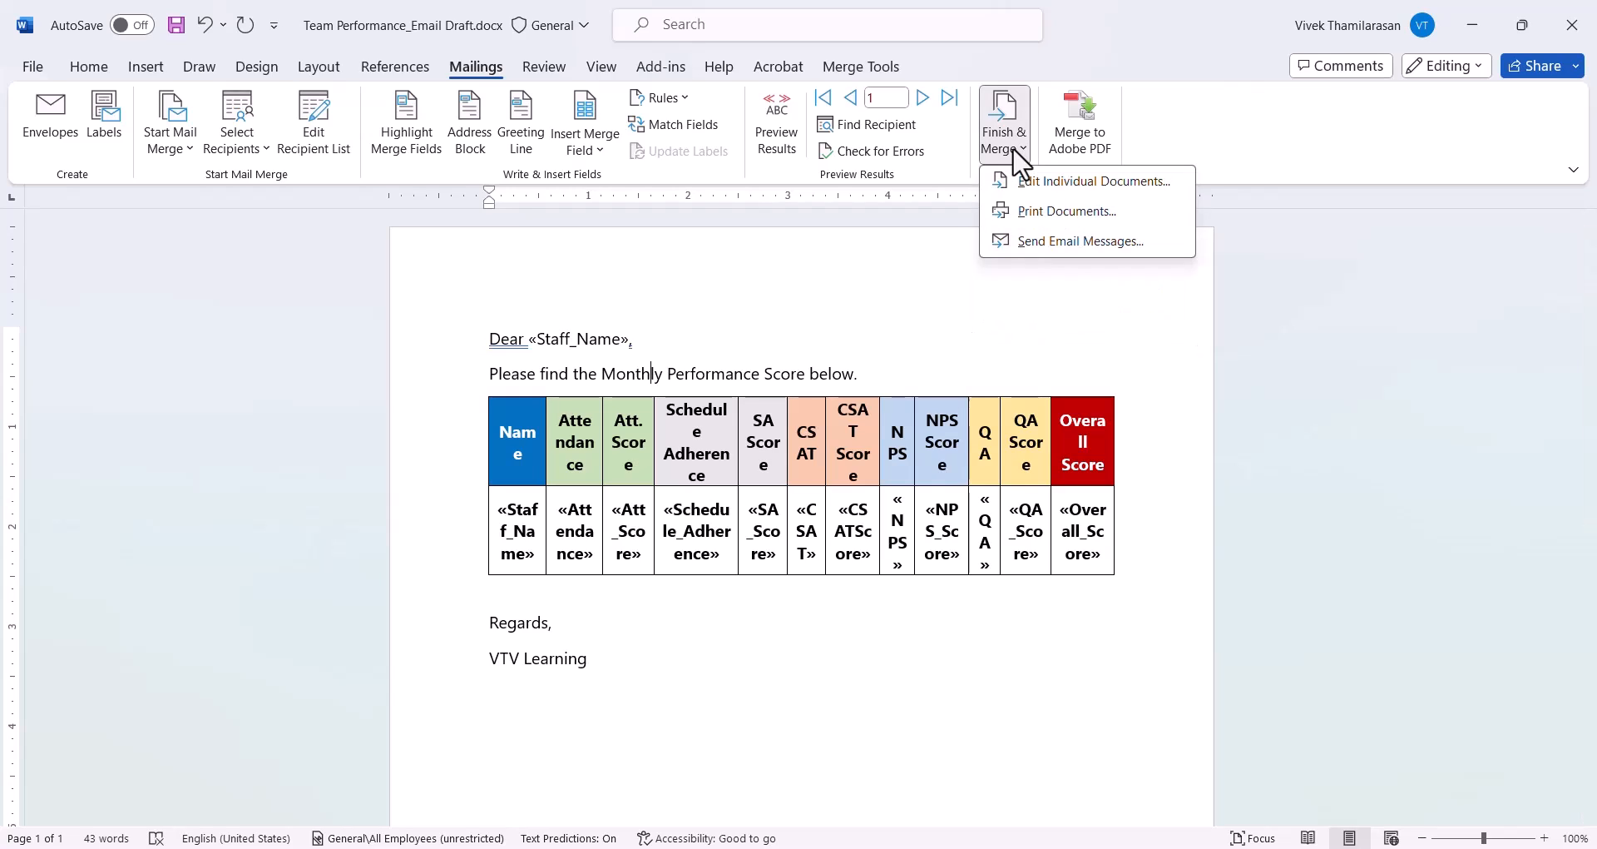
click(1074, 241)
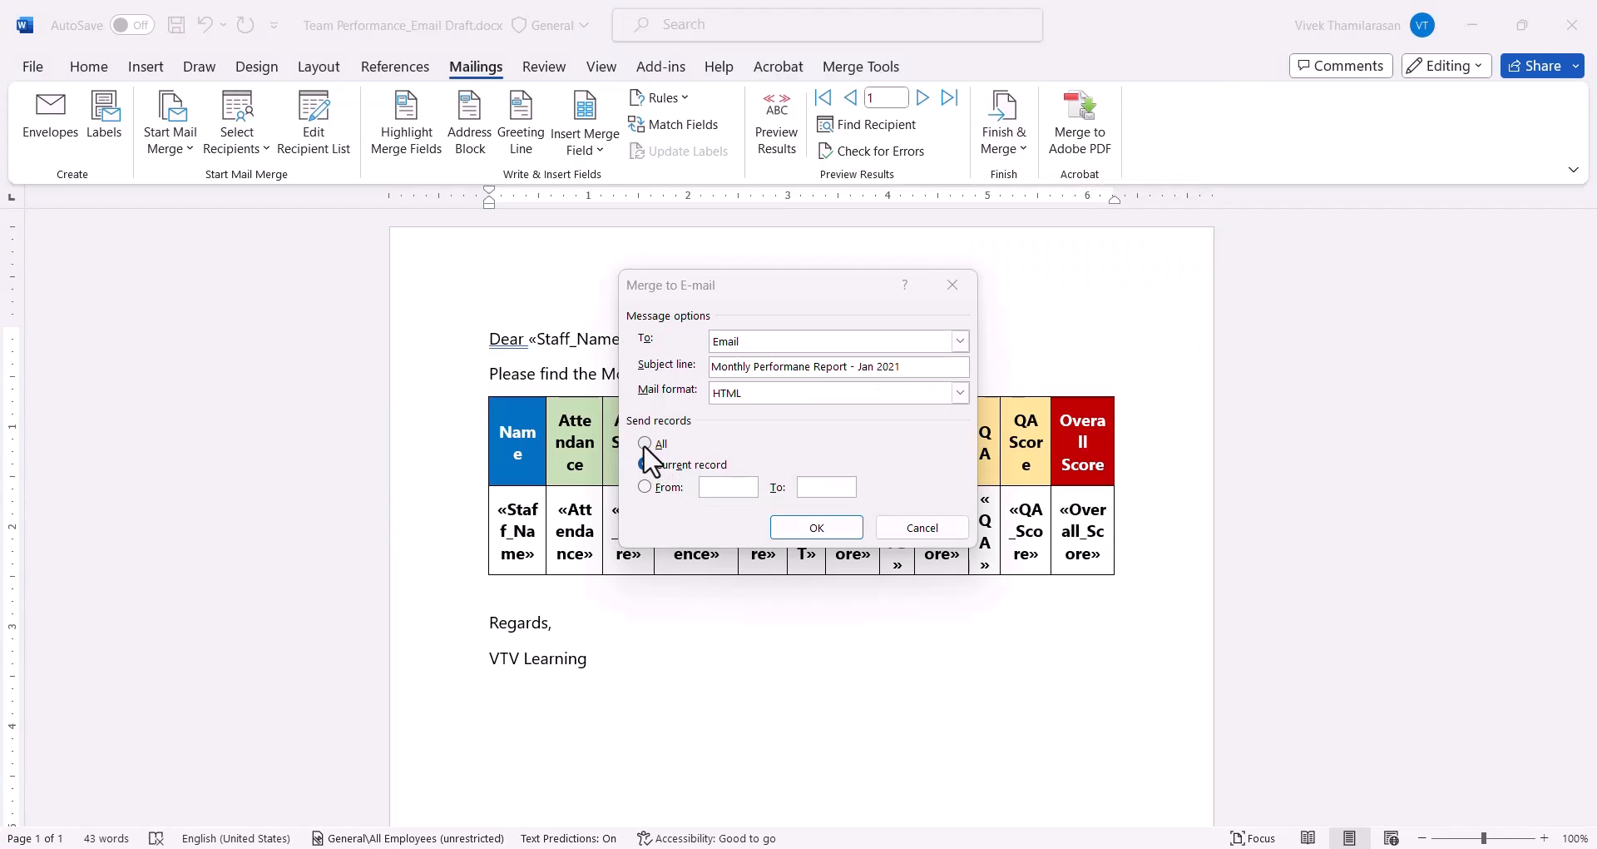
click(646, 443)
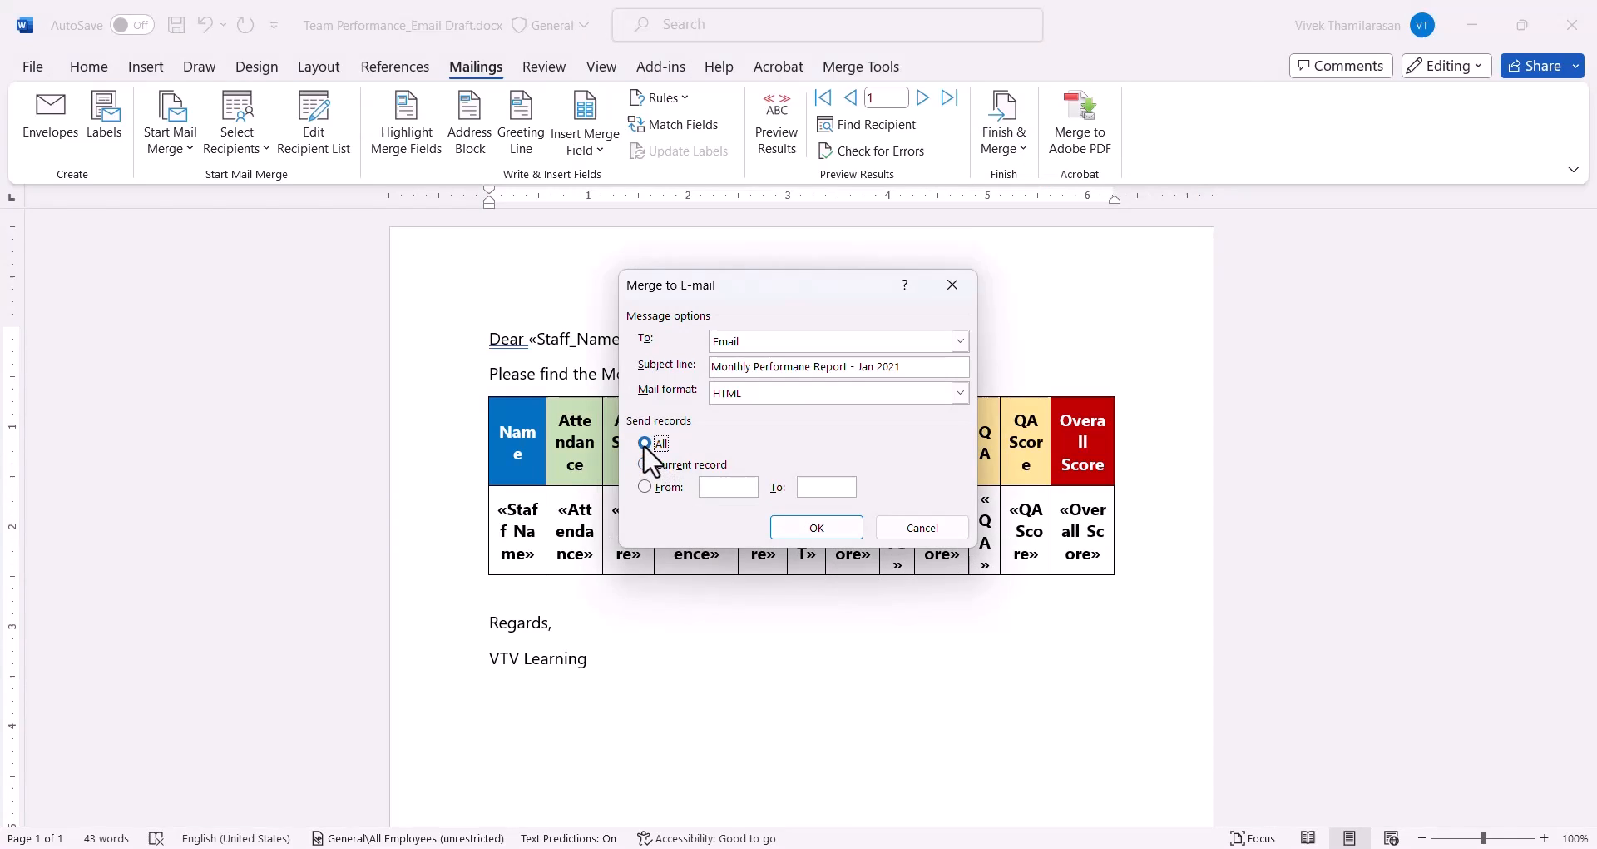
click(818, 528)
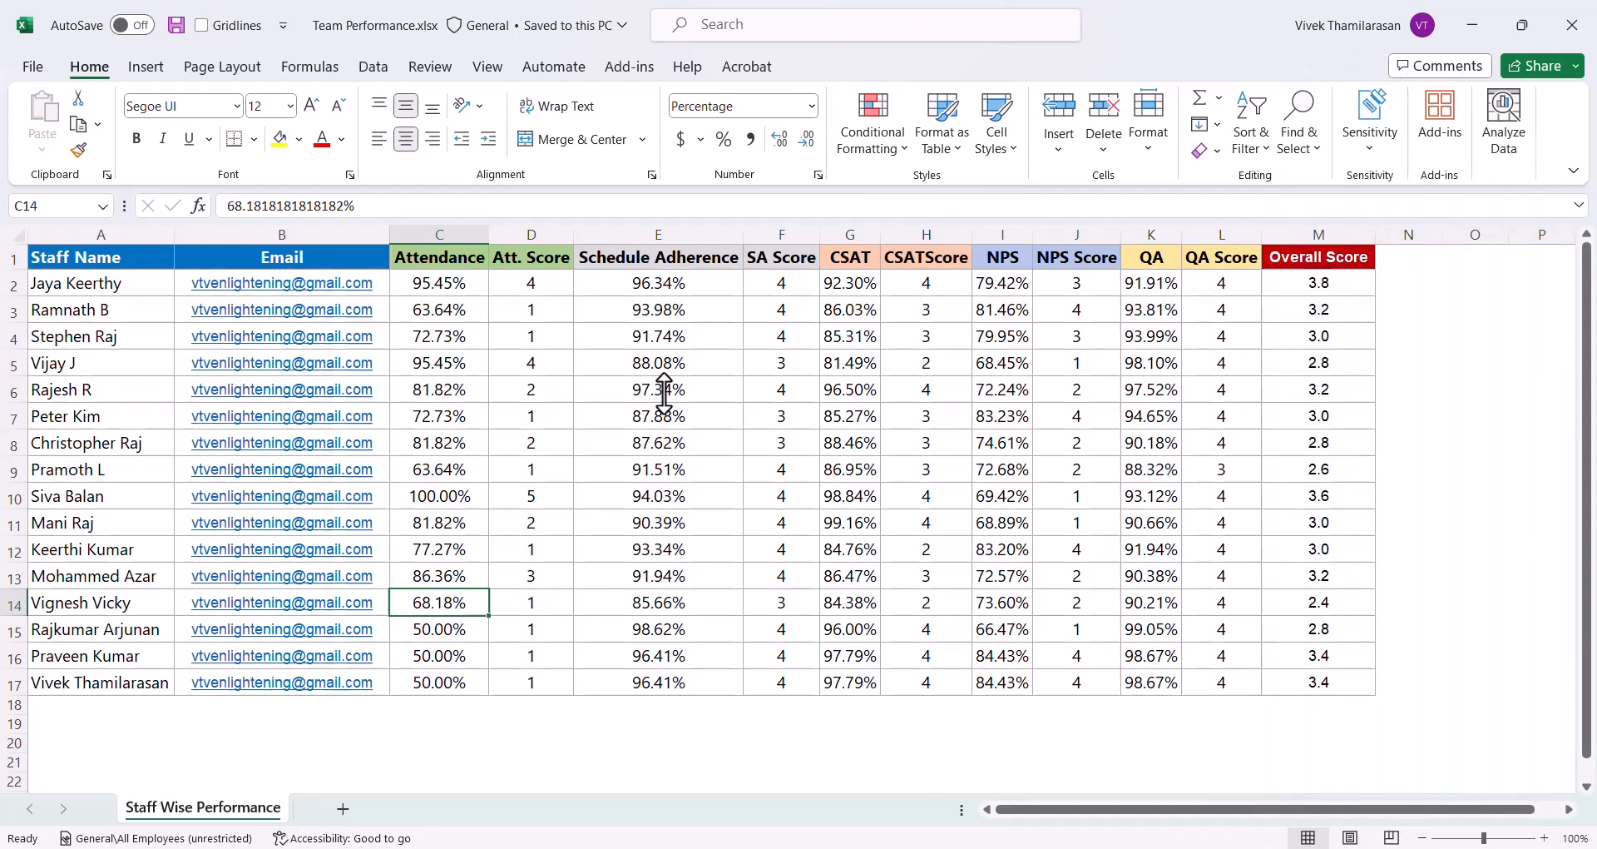
- Switch to Team Performance.xlsx in Excel and enter a new staff member's name in A18, with the row formatted like row 17
click(67, 707)
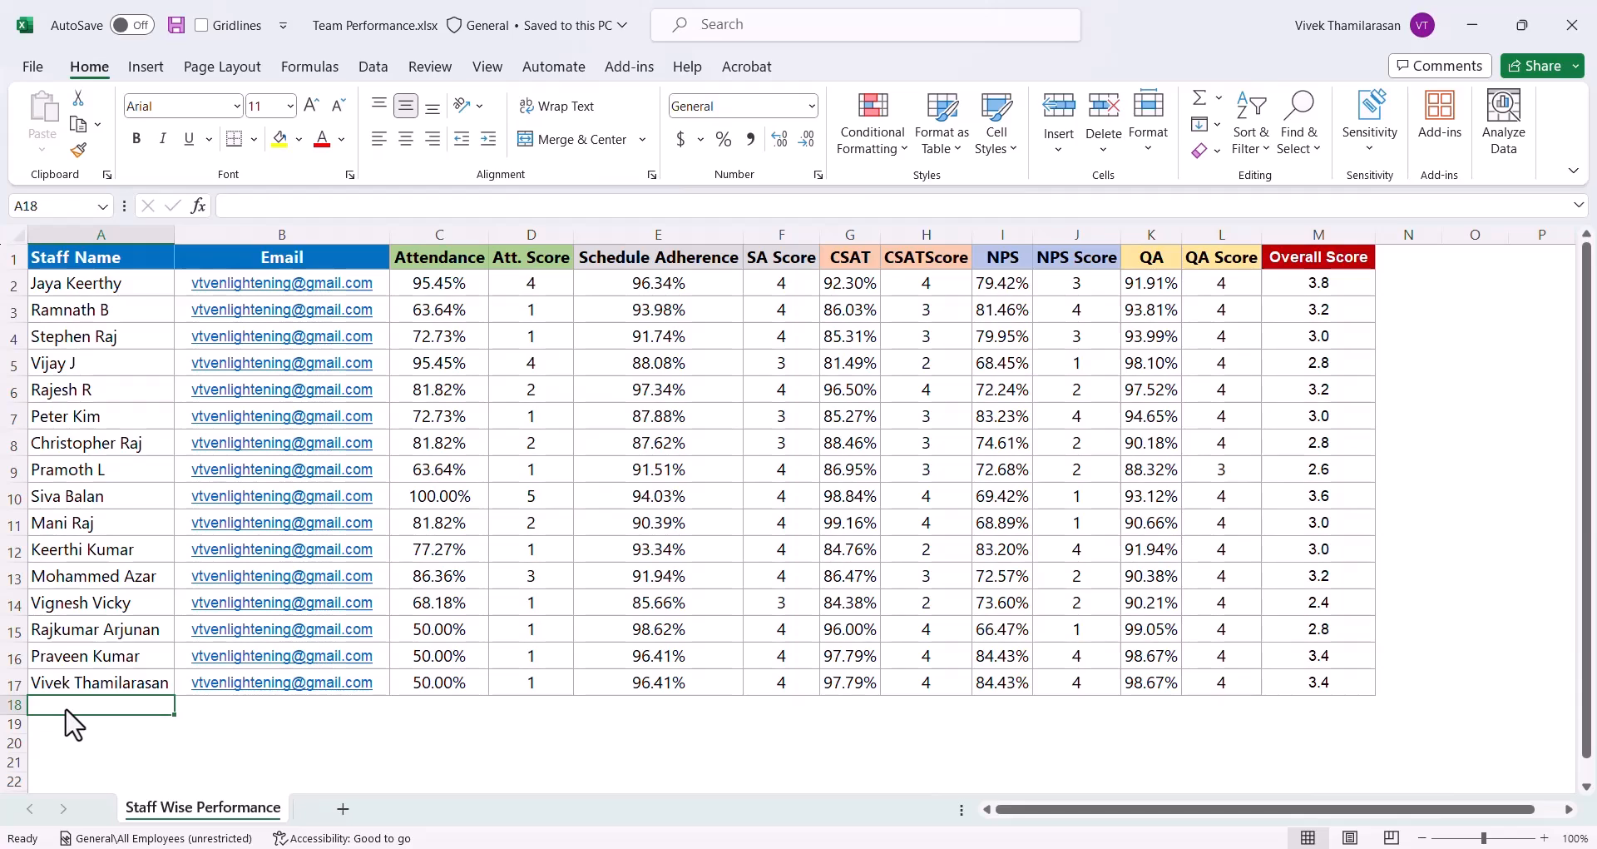
text(Harikri)
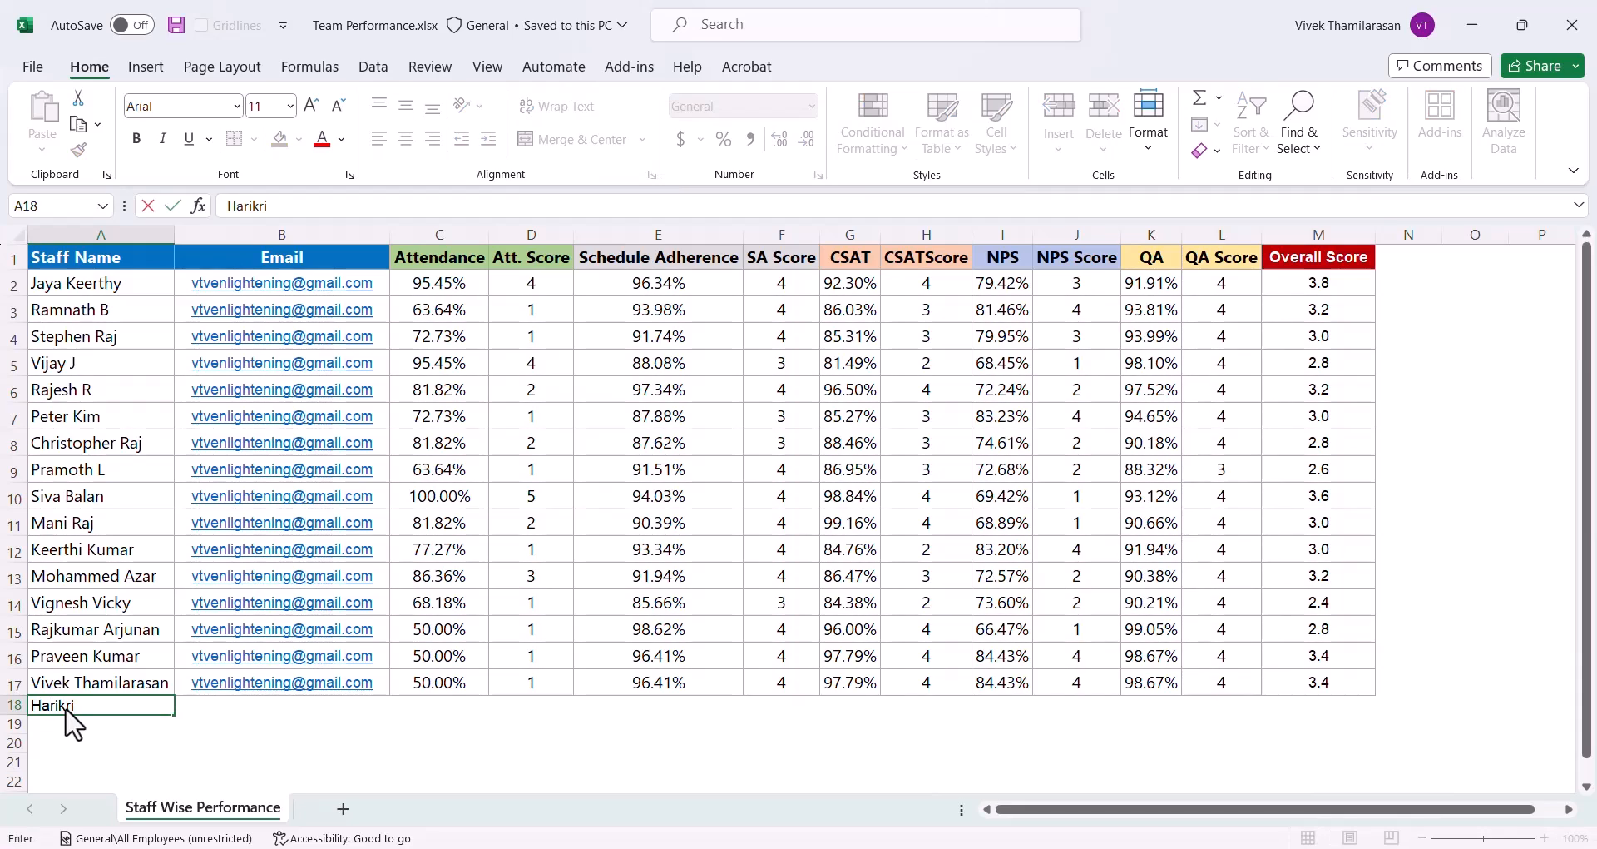
key(Return)
key(Up)
key(Right)
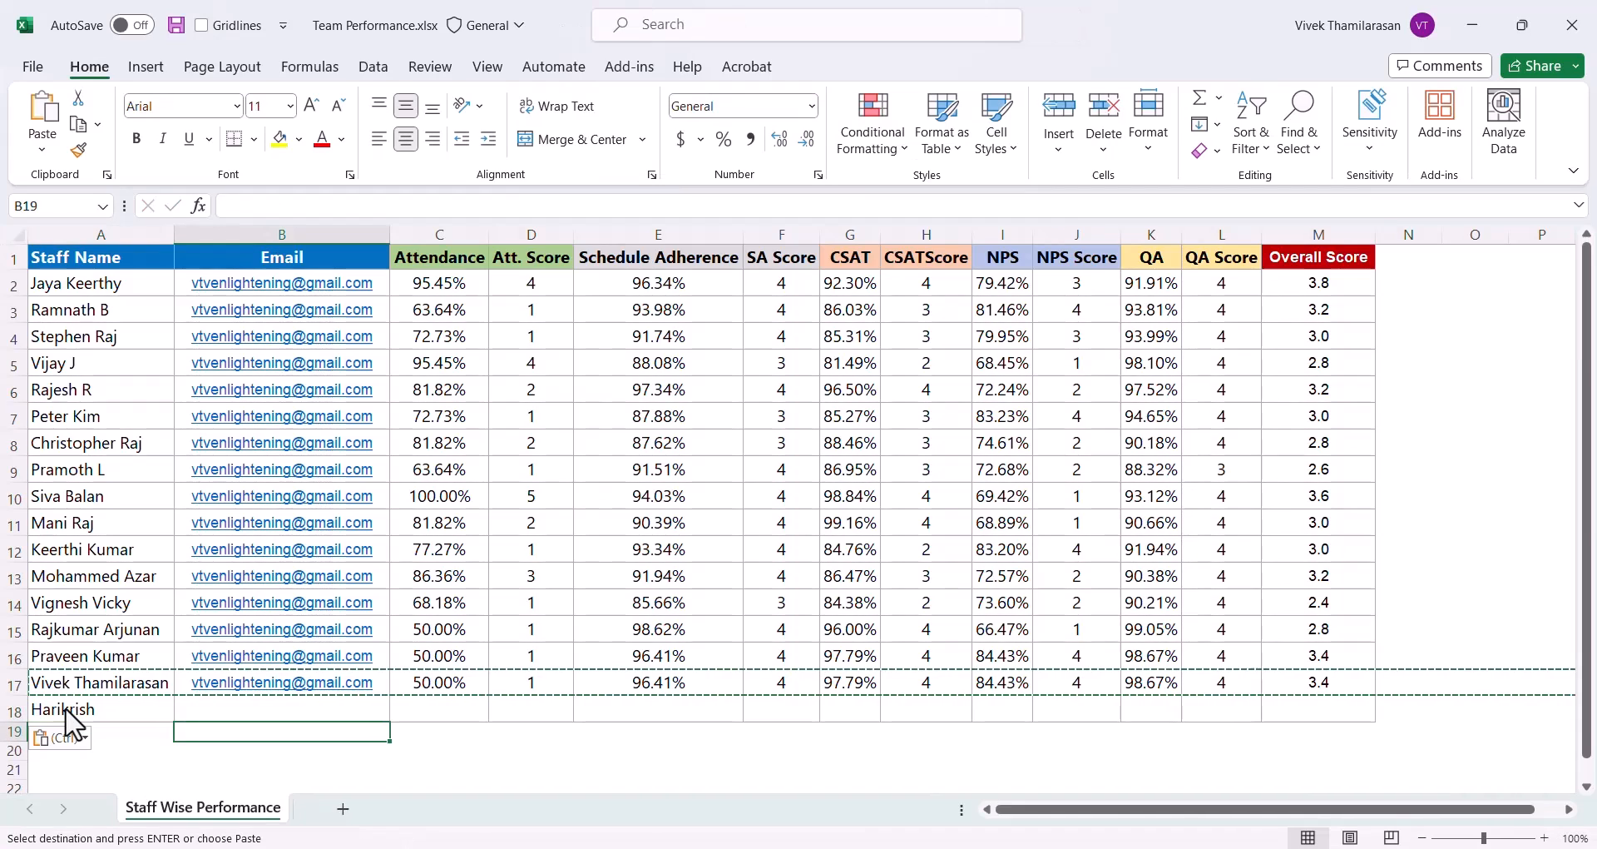
- Fill the new row's Email through Overall Score cells (B18:M18) with the data copied from row 17, and save the workbook
key(Up)
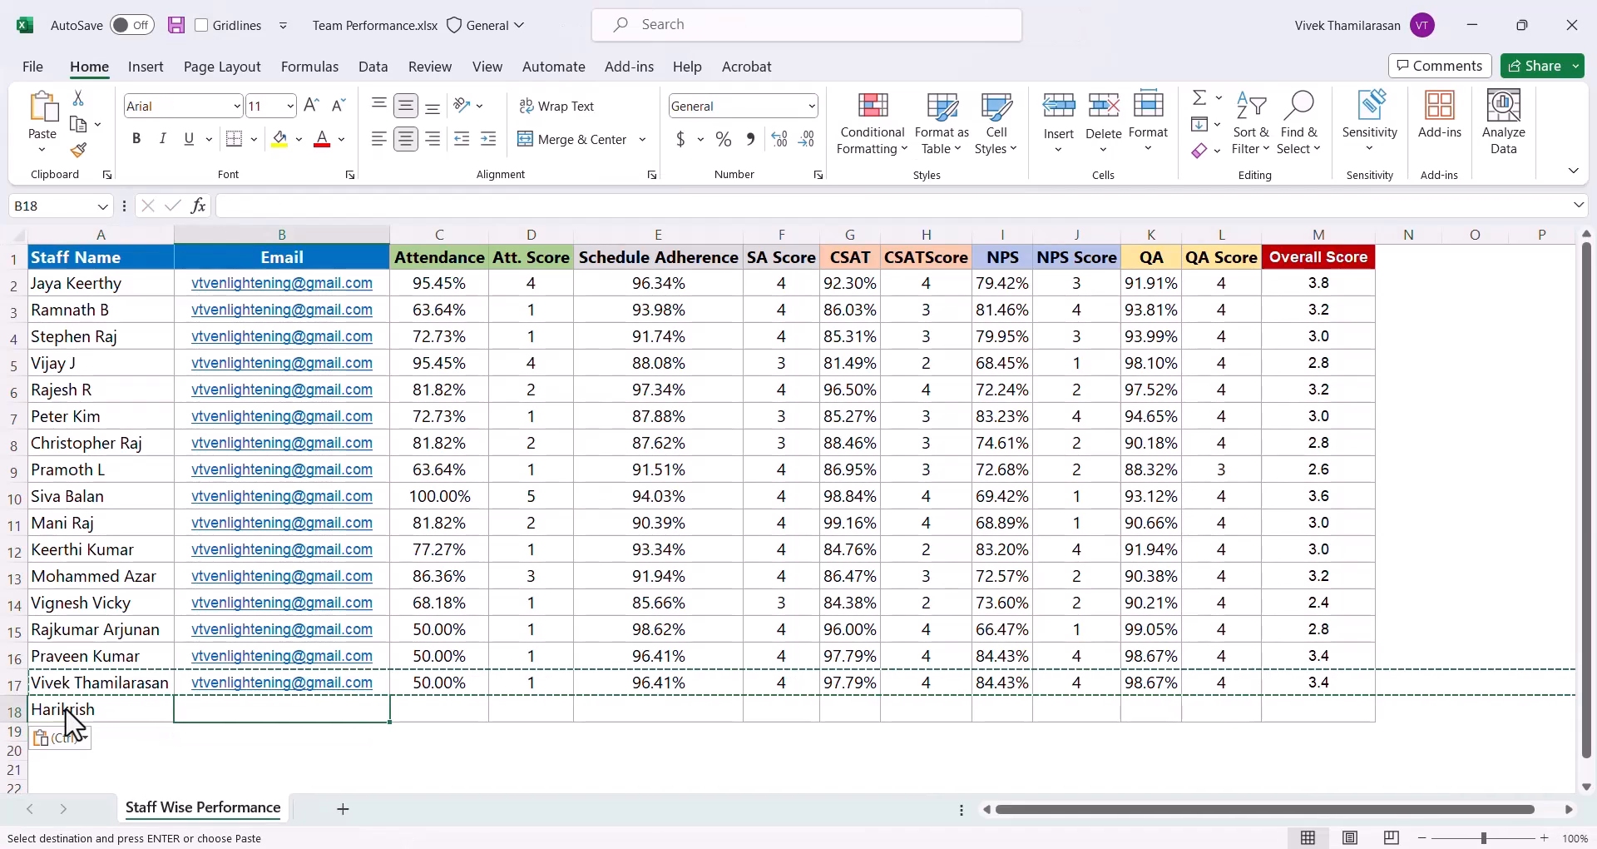
key(shift+Right)
key(shift+Right)
key(shift+Right)
key(shift+Right)
key(shift+Right)
key(shift+Right)
key(shift+Right)
key(shift+Right)
key(shift+Right)
key(shift+Right)
key(shift+Right)
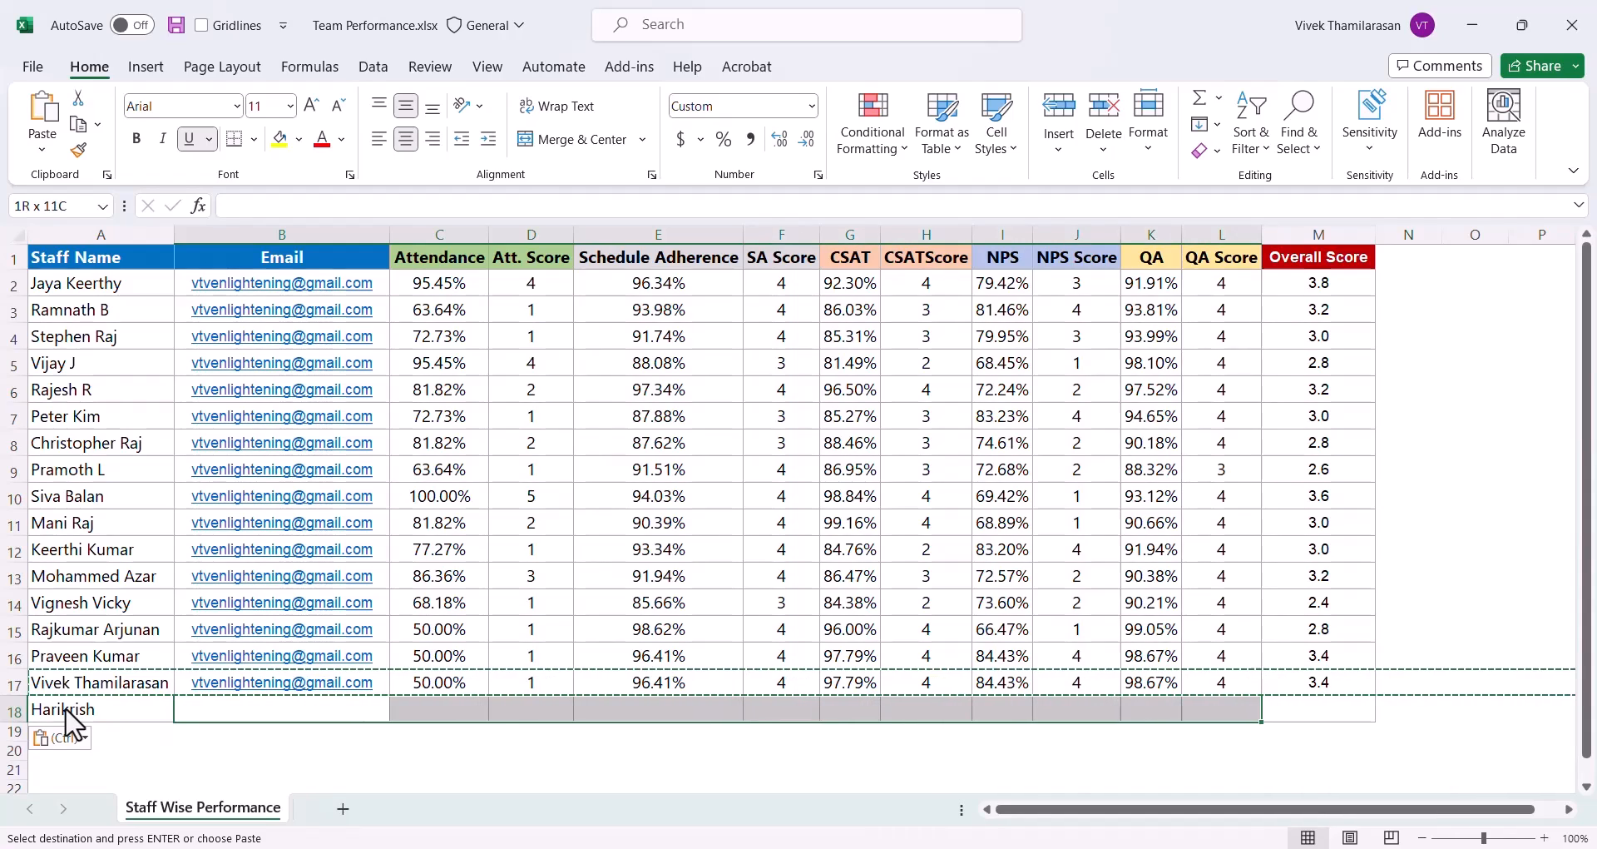
key(Return)
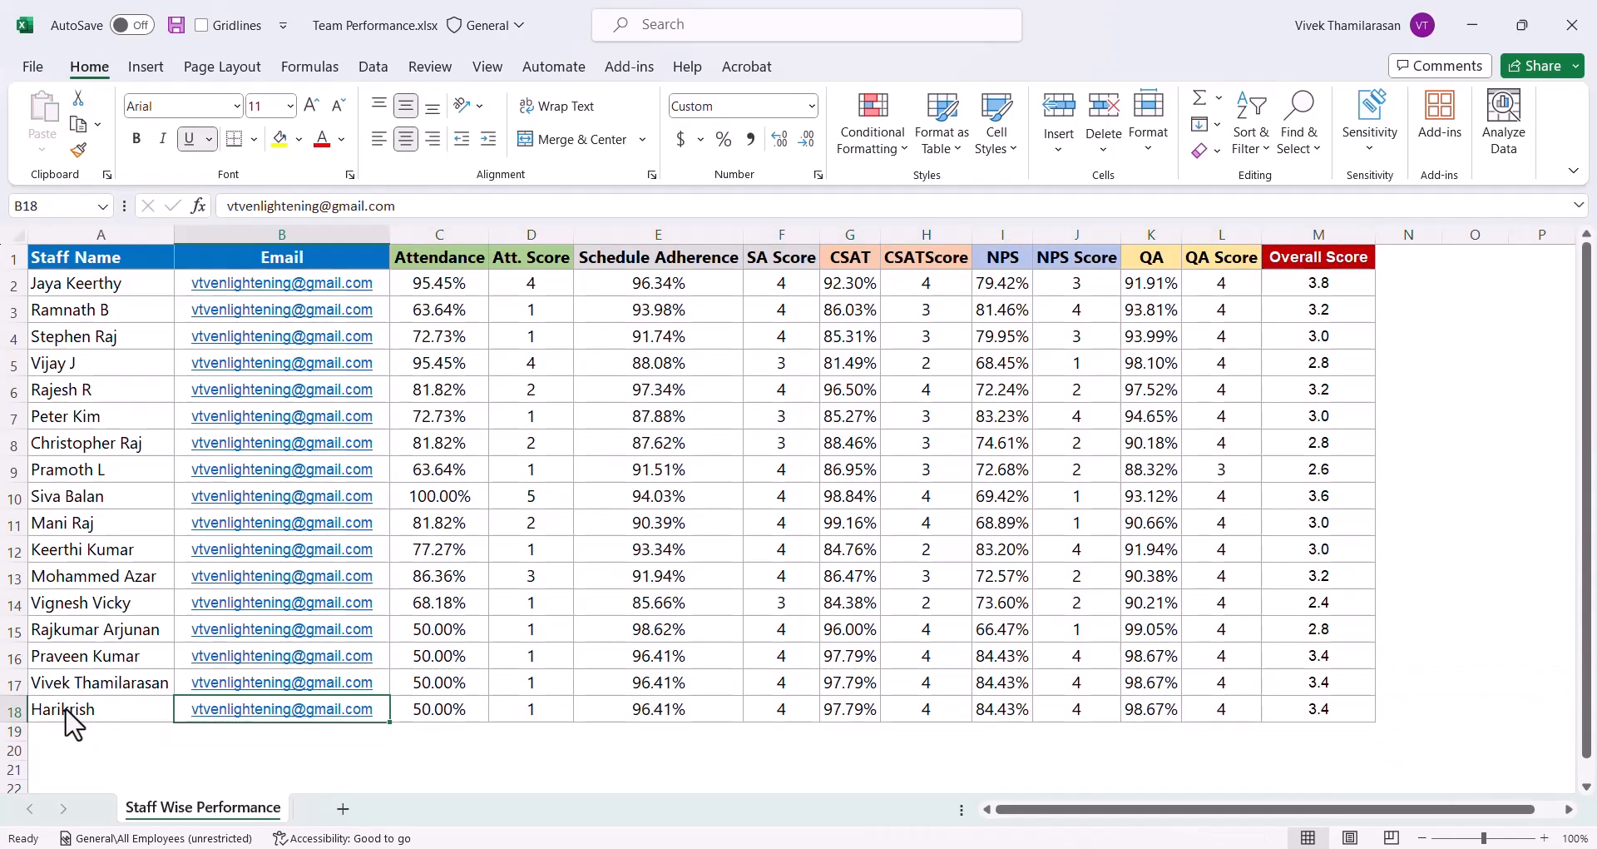
key(ctrl+s)
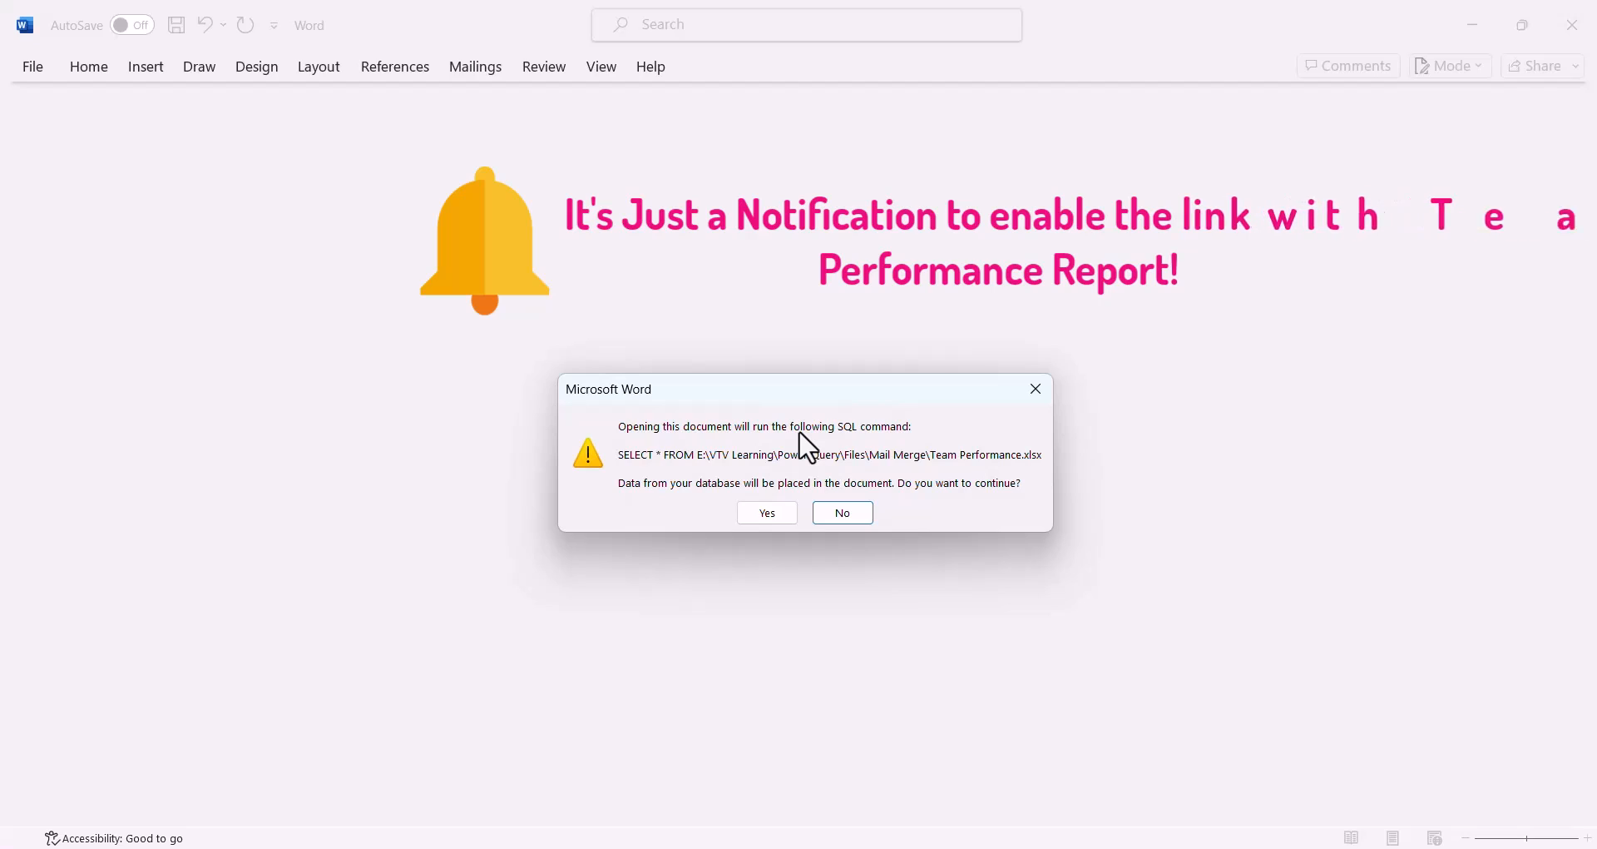
- Reopen Team Performance_Email Draft.docx in Word, allow its link to the workbook data, and preview the last recipient's merged letter
click(756, 513)
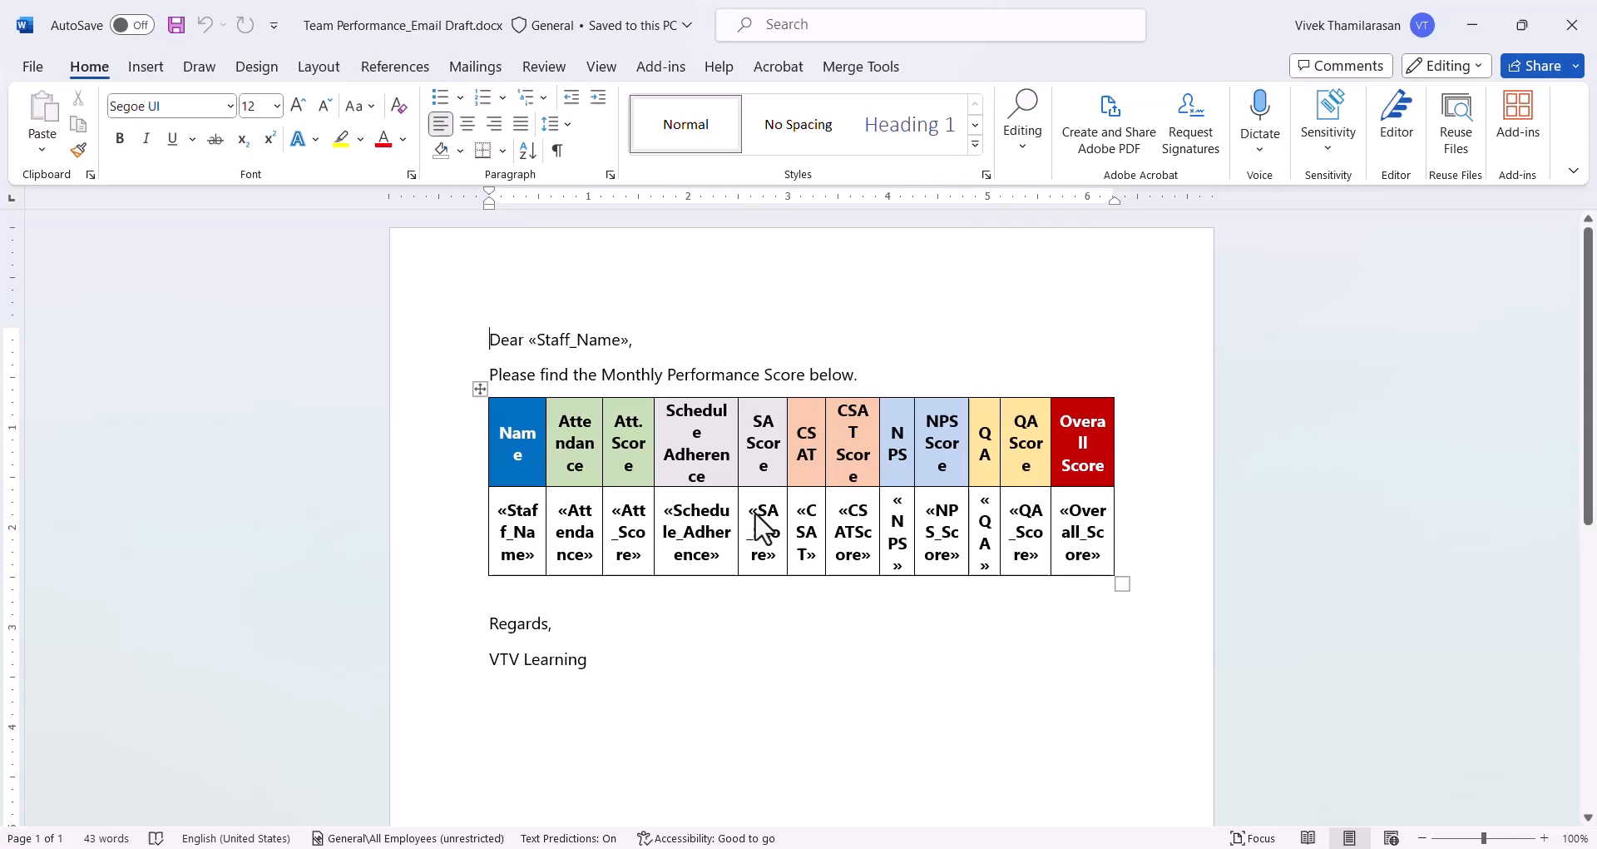
click(472, 70)
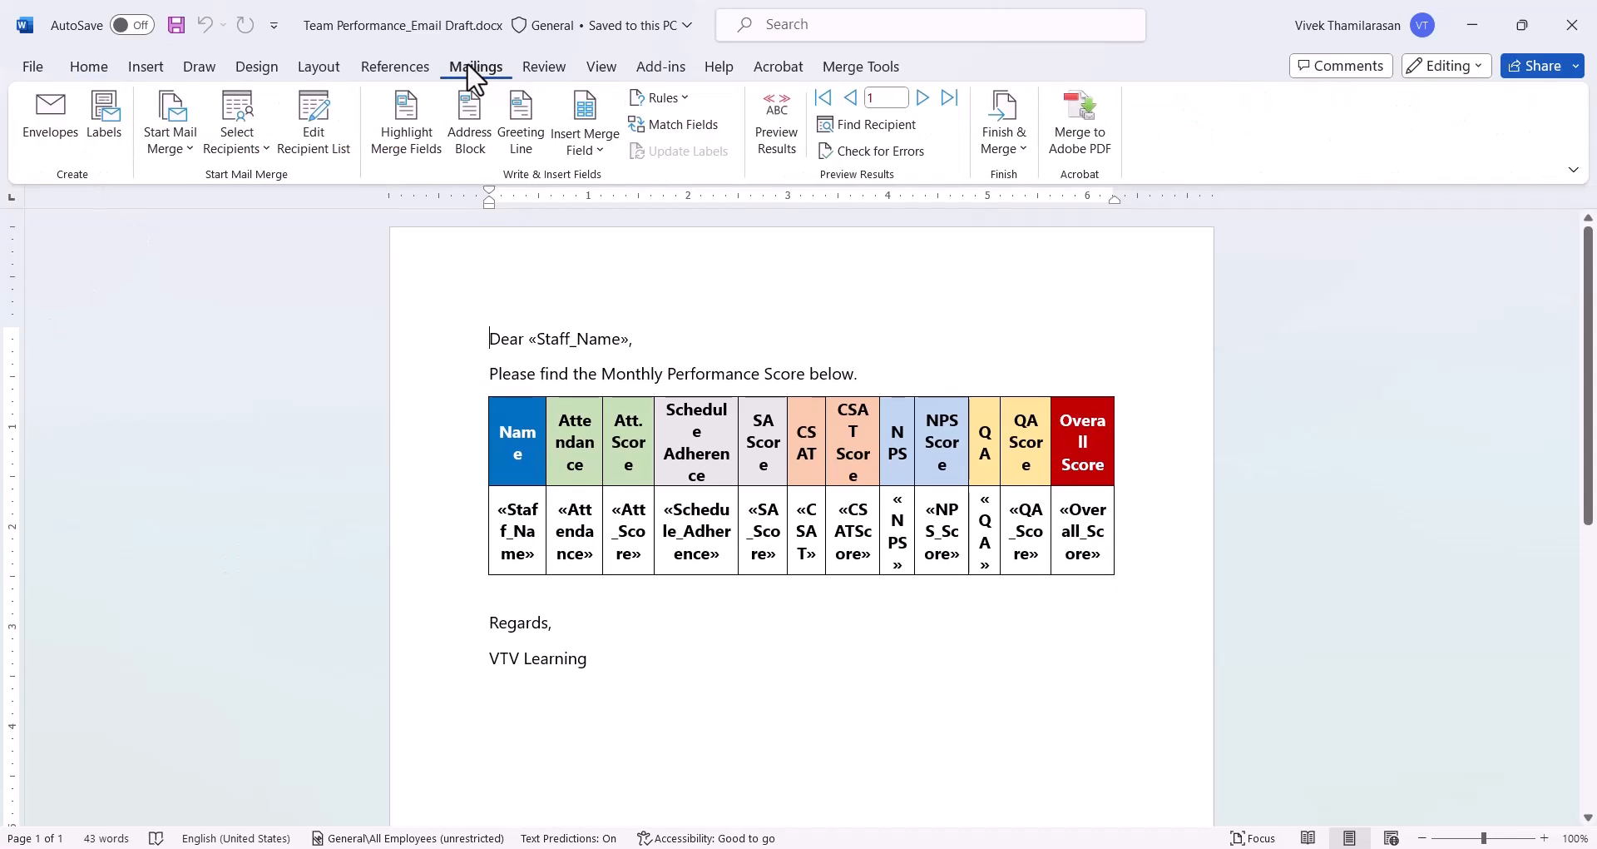
click(771, 112)
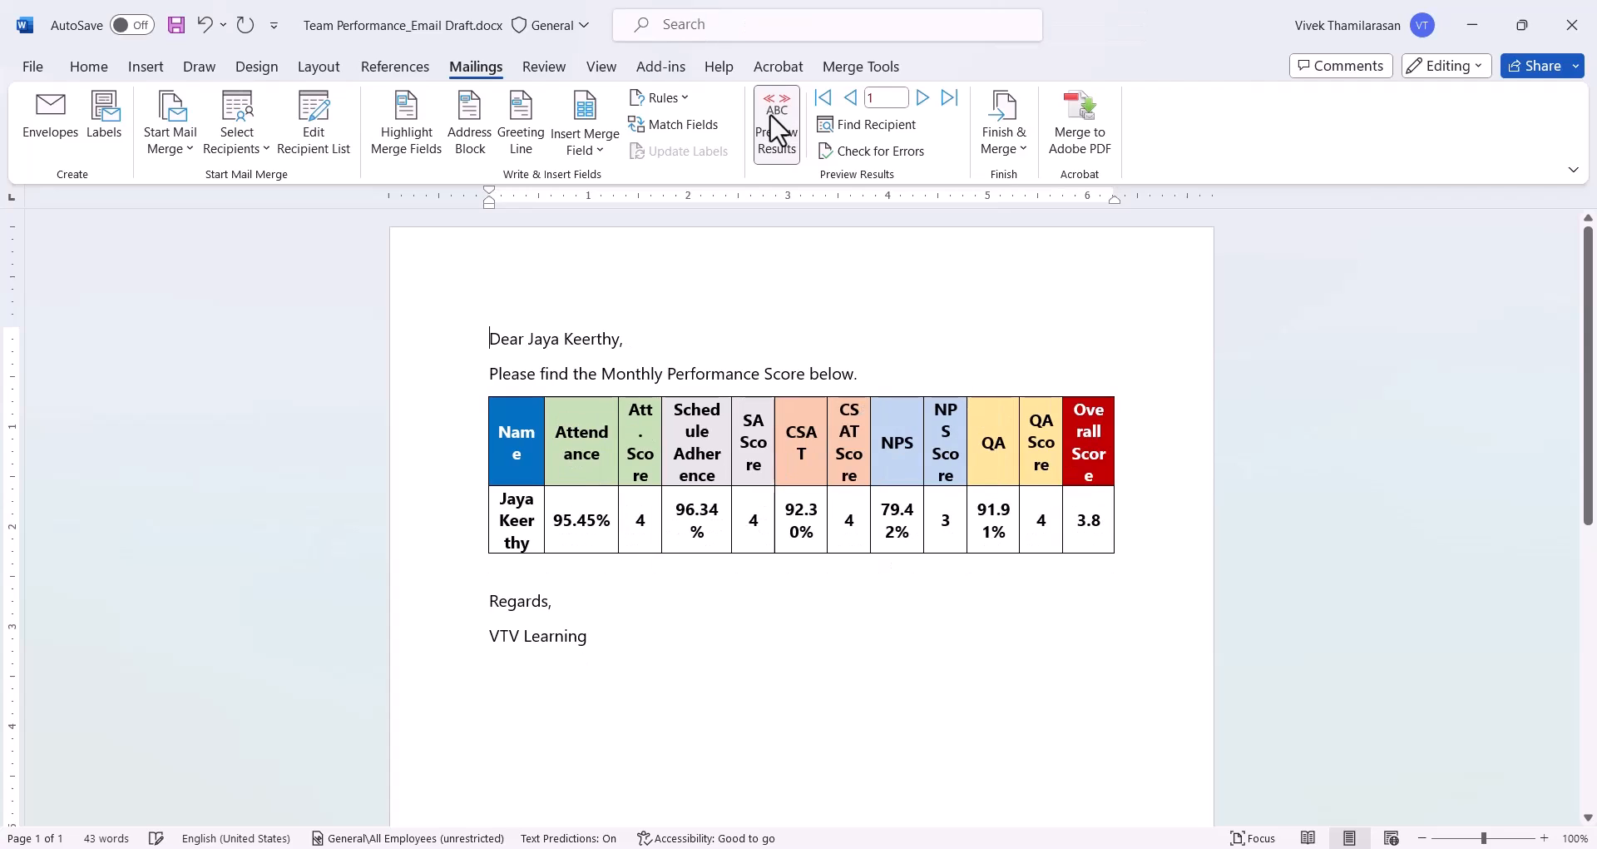
click(950, 98)
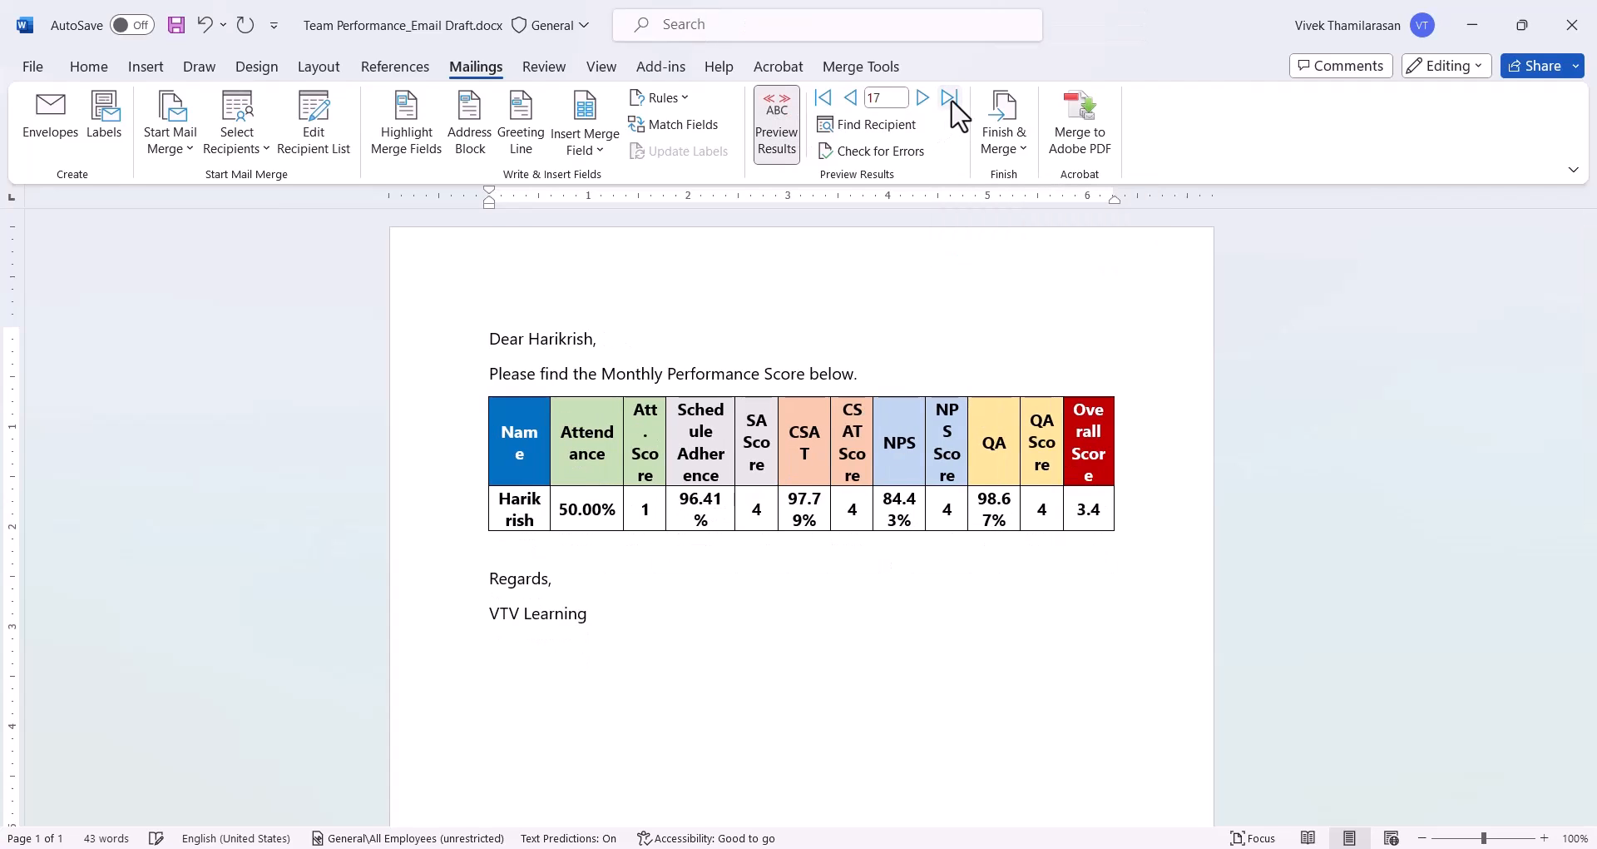